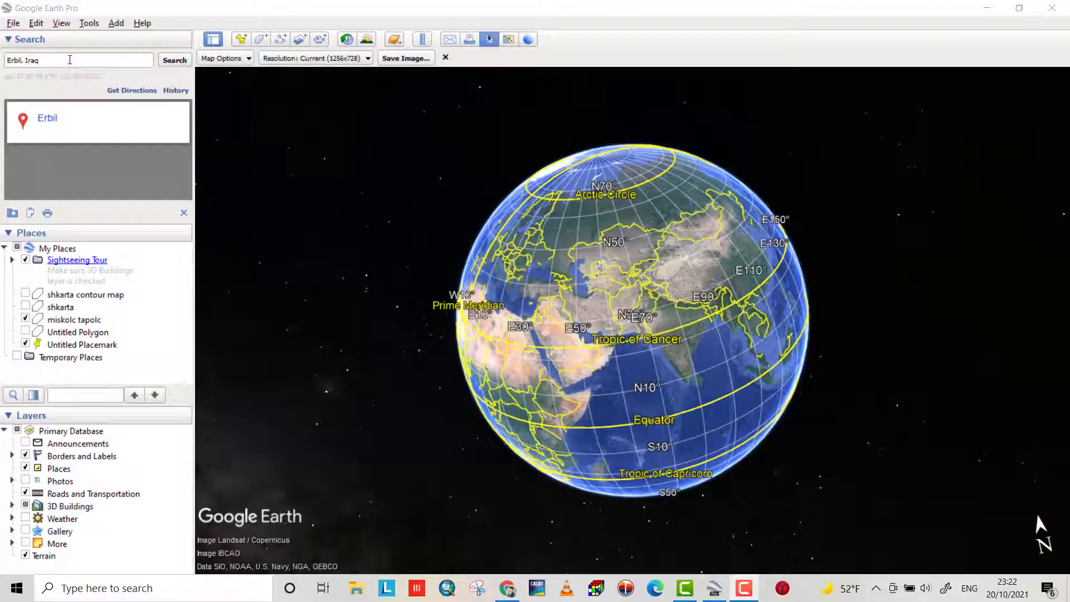
Search for Erbil, Iraq and zoom in on Sami Abdulrahman Park under the coordinate grid
drag(70, 60, 7, 60)
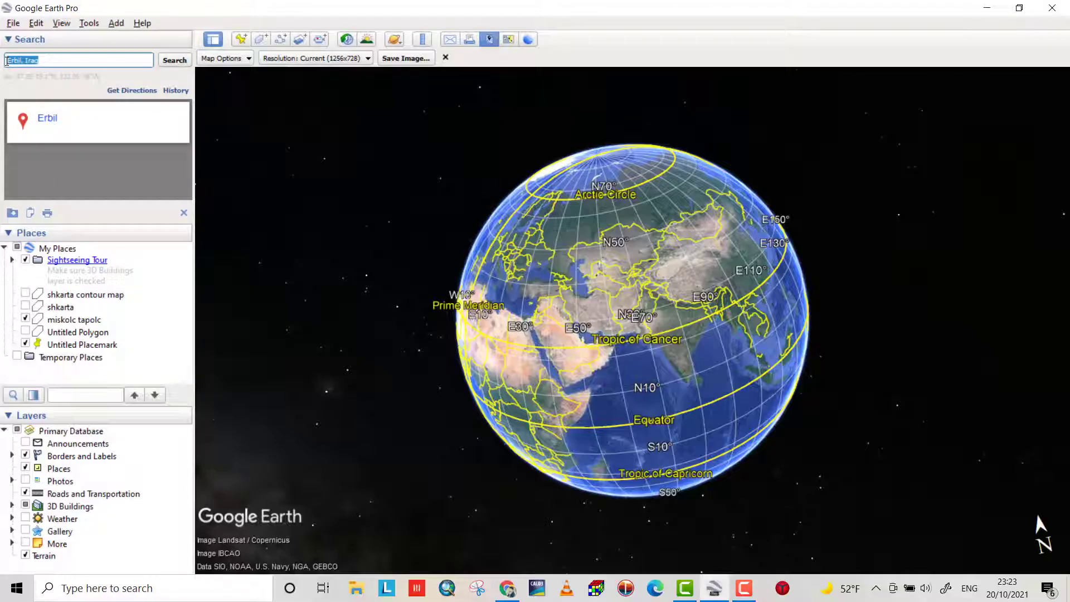
text(Er)
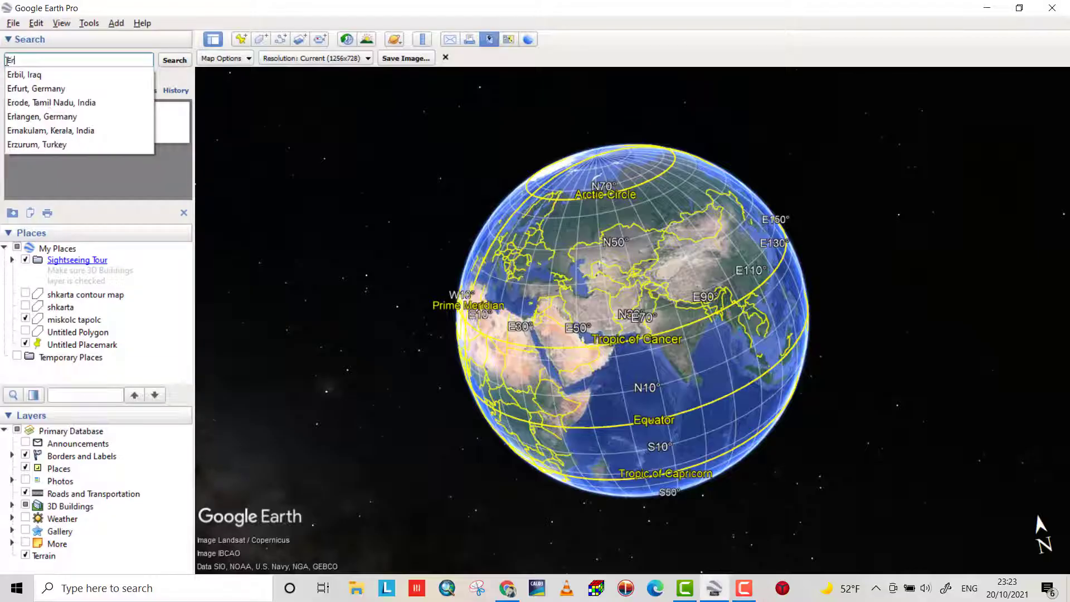
click(17, 75)
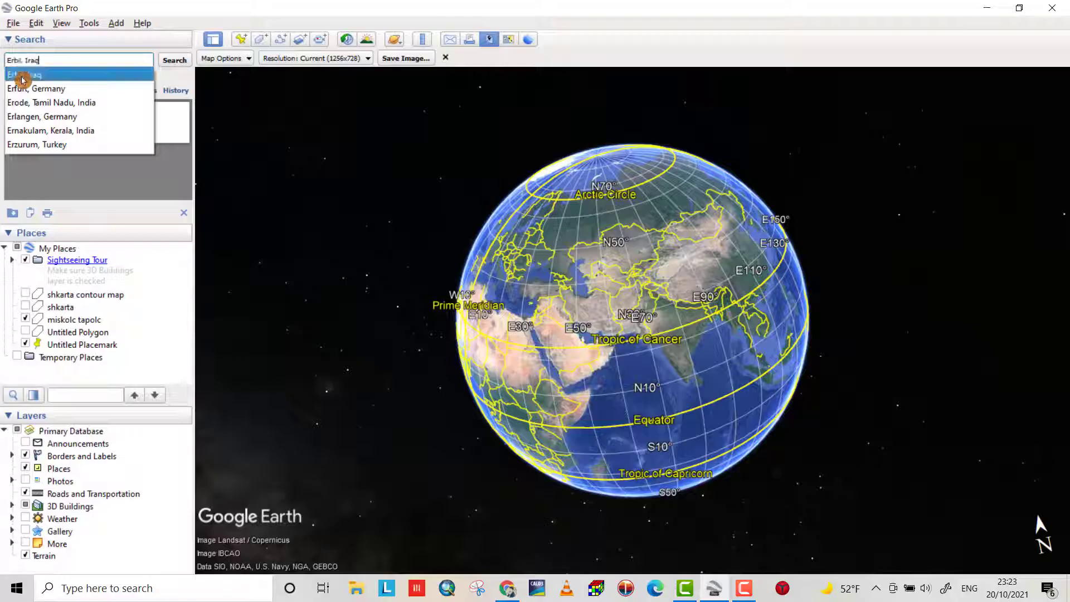
click(185, 59)
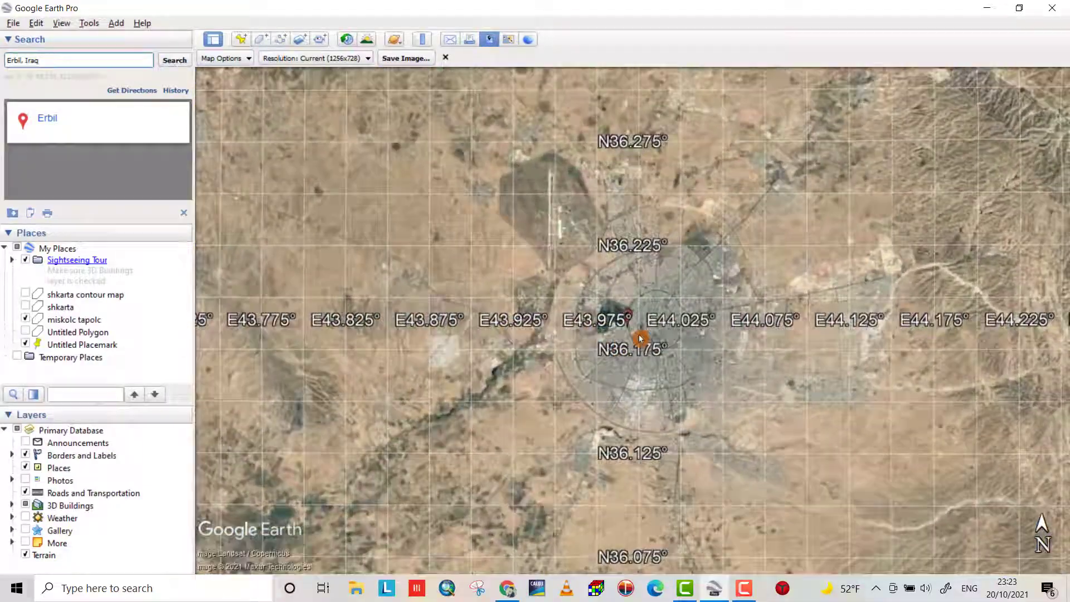
scroll(592, 304, up, 5)
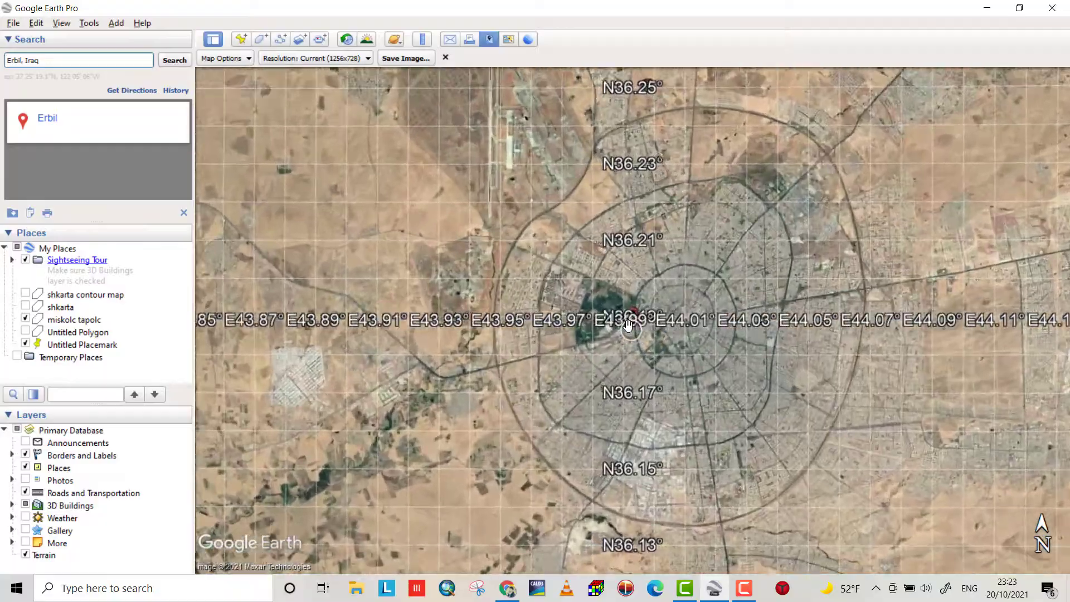
scroll(592, 304, up, 5)
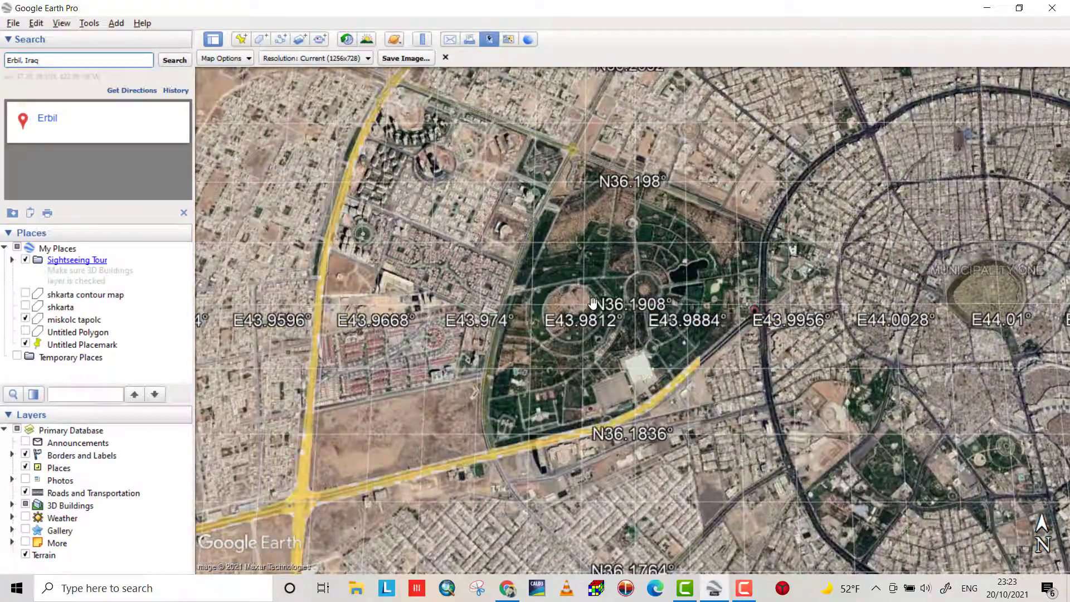
scroll(592, 303, down, 2)
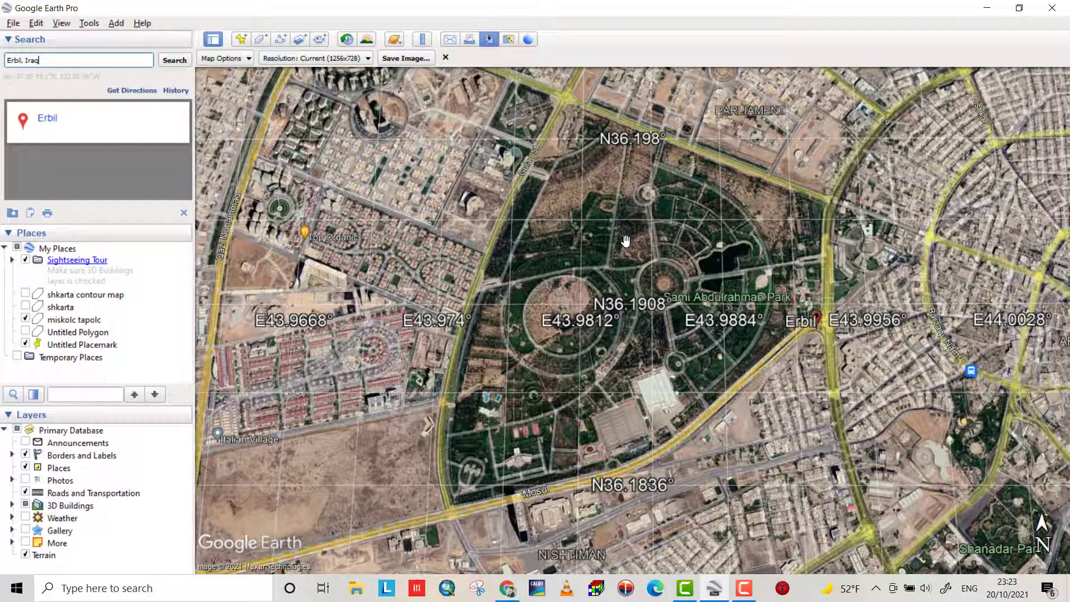
Save the Google Earth view as Erbil City.jpg on the Desktop, replacing the existing file
click(415, 65)
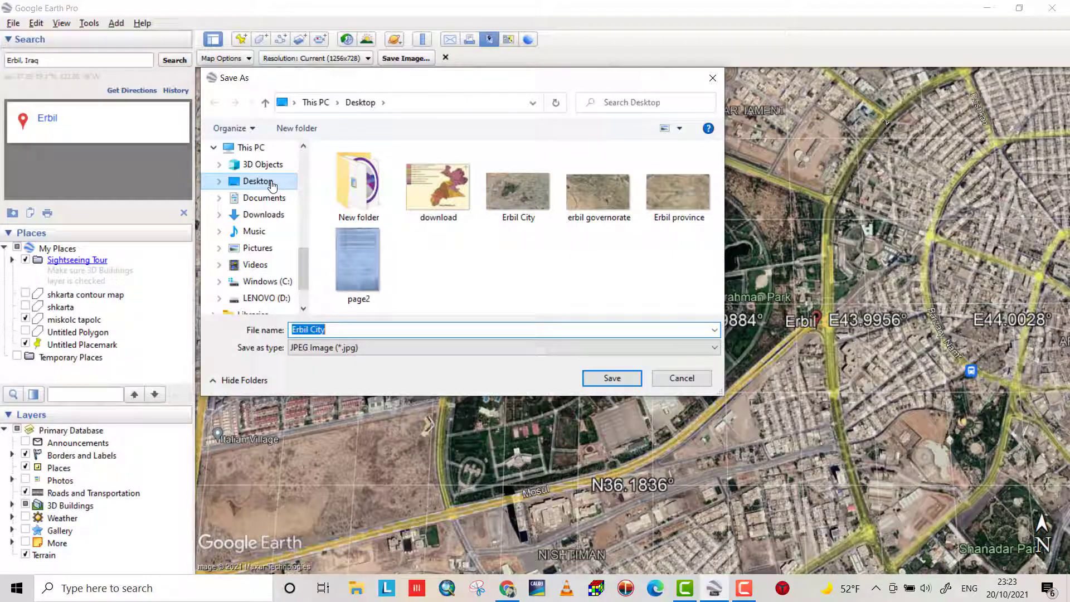
click(542, 218)
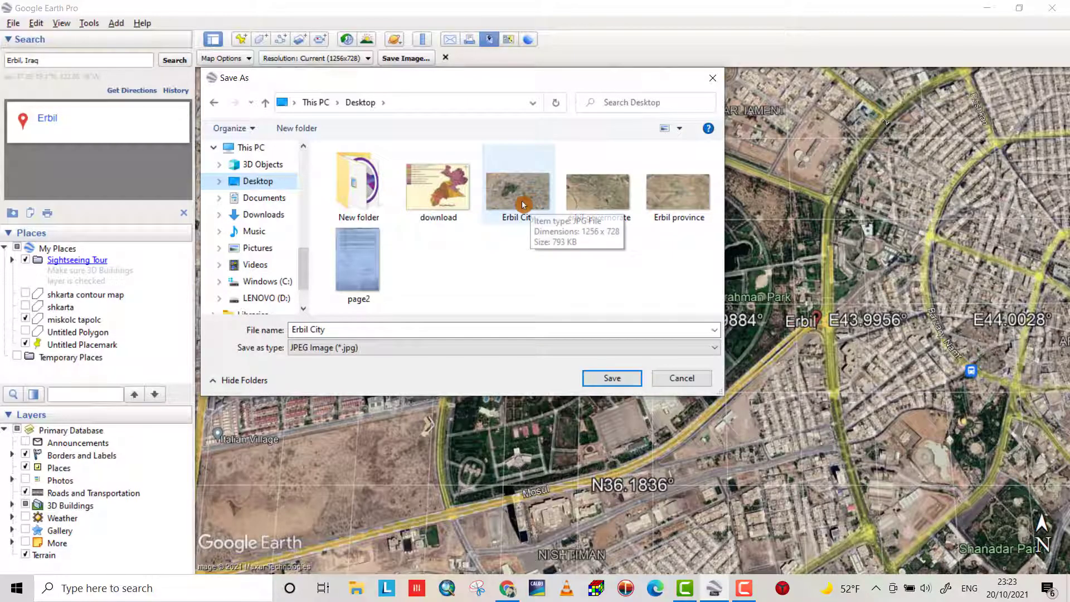
click(531, 202)
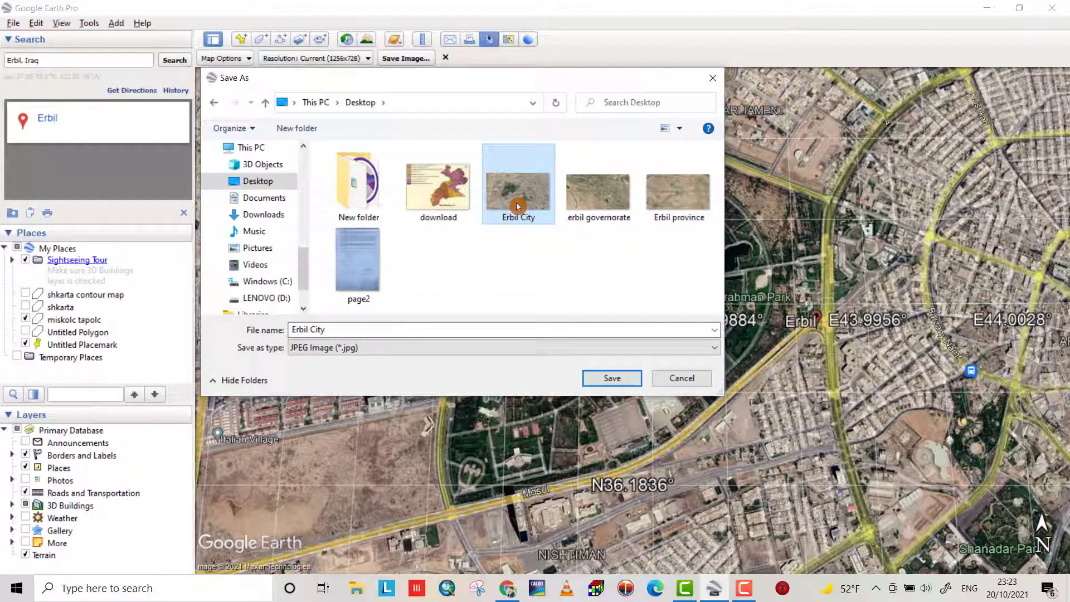
click(613, 380)
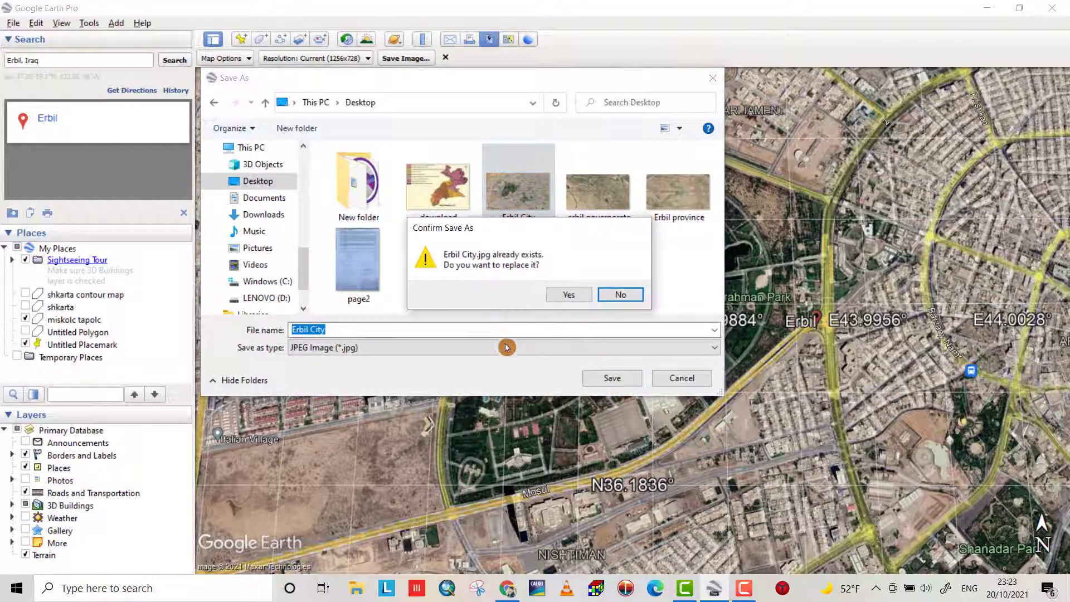
click(570, 299)
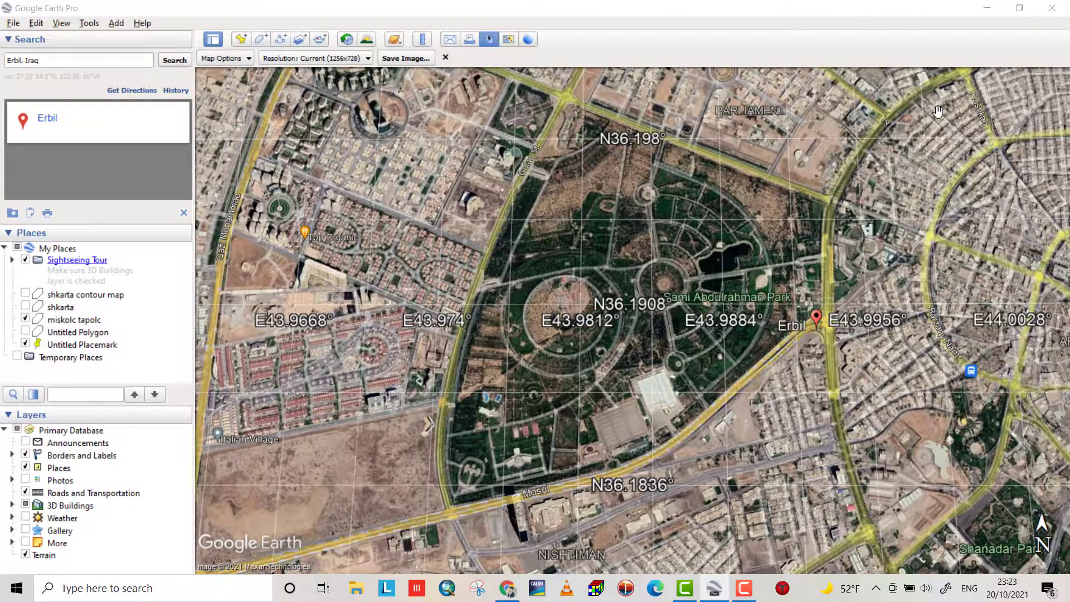
Minimize Google Earth, launch Surfer 16, dismiss the Welcome screen and maximize the Plot1 window
click(987, 12)
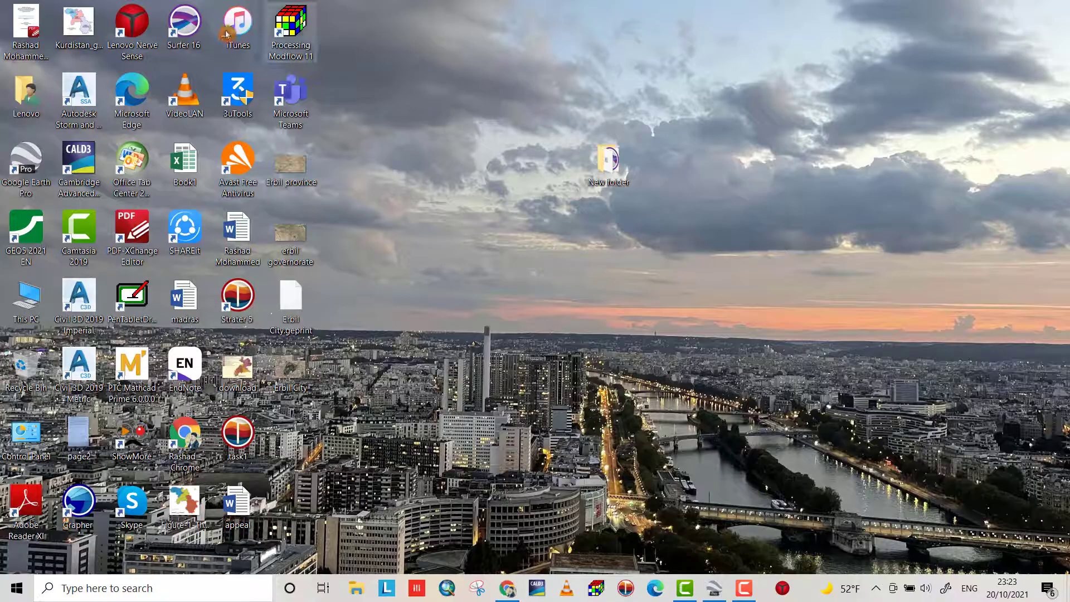
double_click(190, 39)
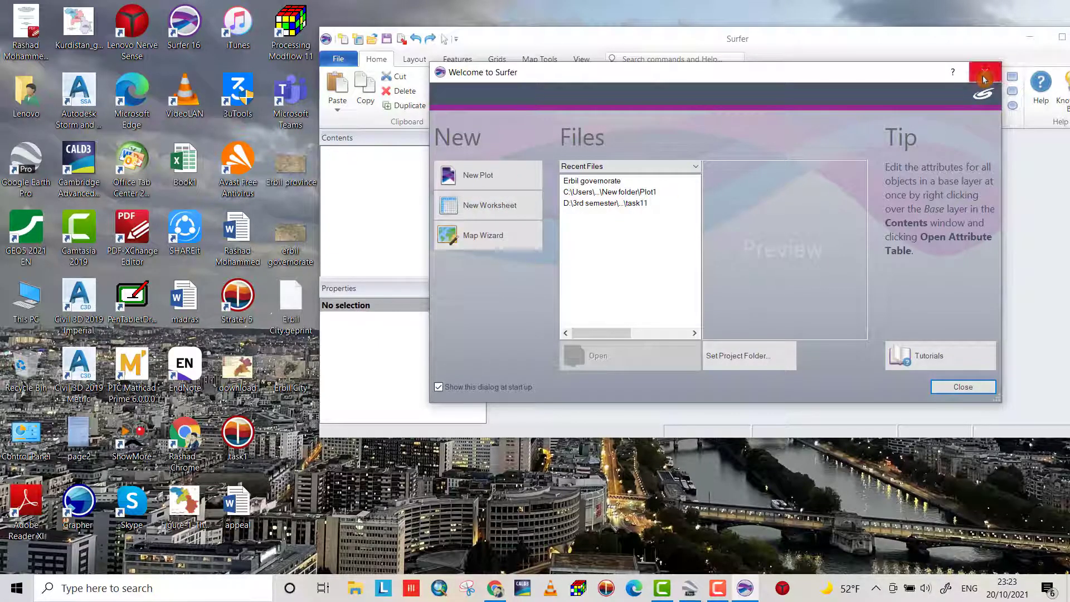
click(985, 72)
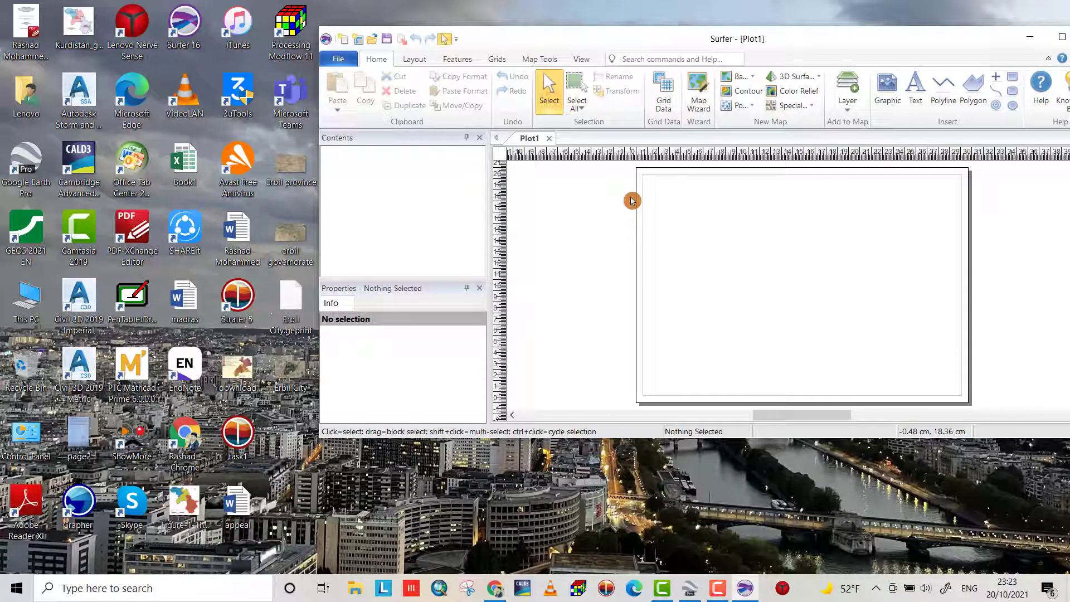
click(1062, 37)
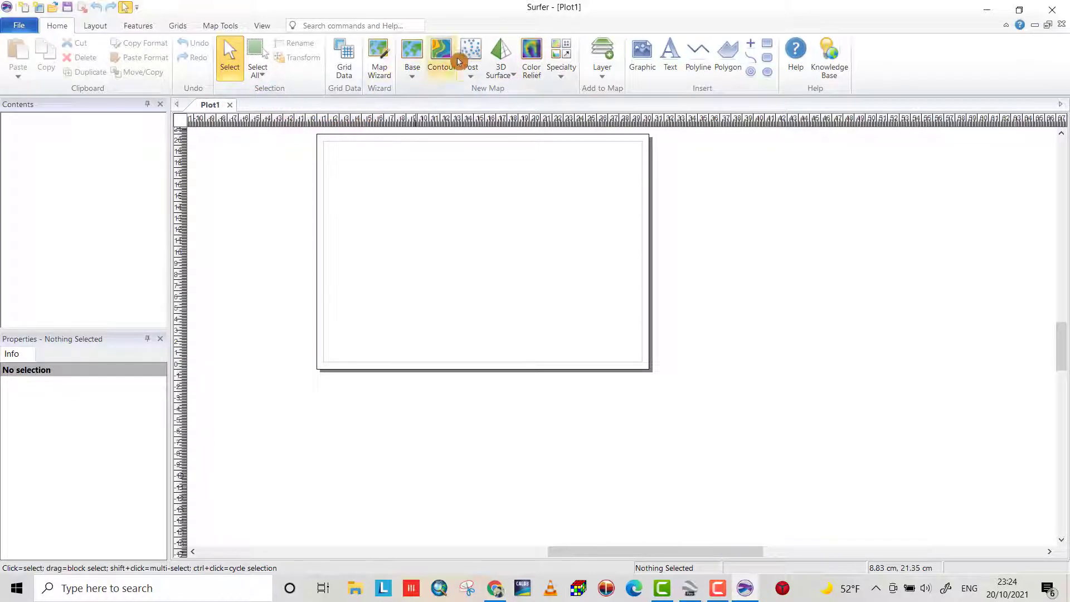
Import Erbil City.jpg from the Desktop as a new raster base map
click(419, 62)
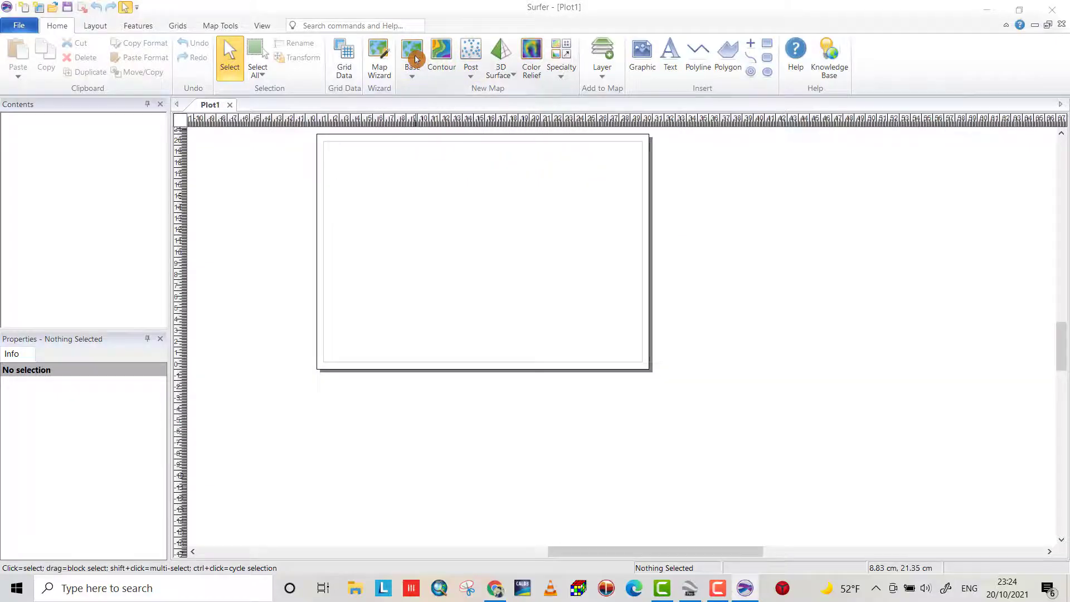
click(383, 230)
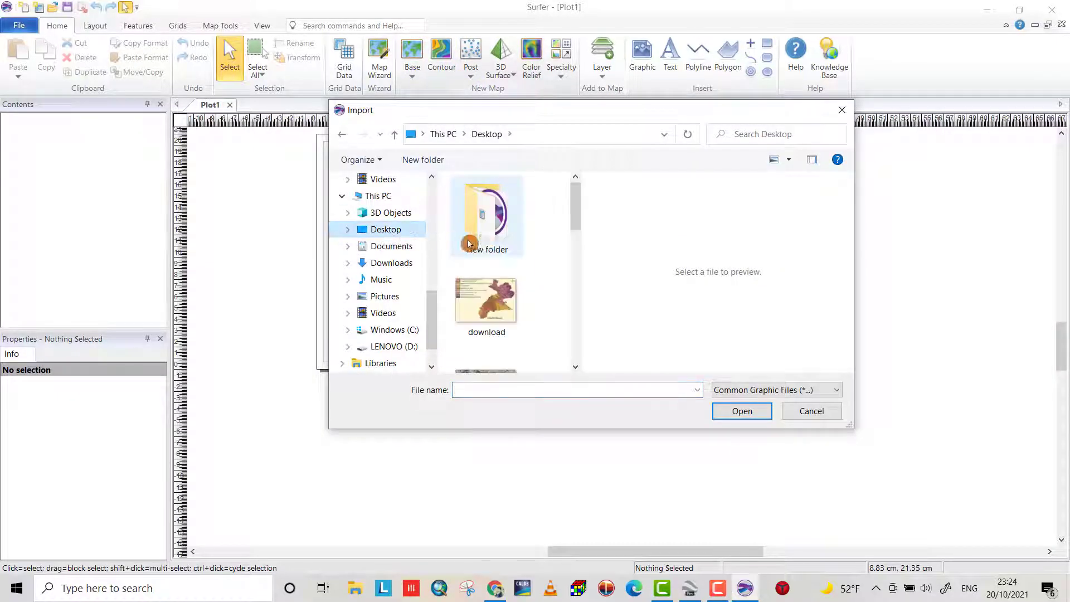
drag(576, 207, 574, 238)
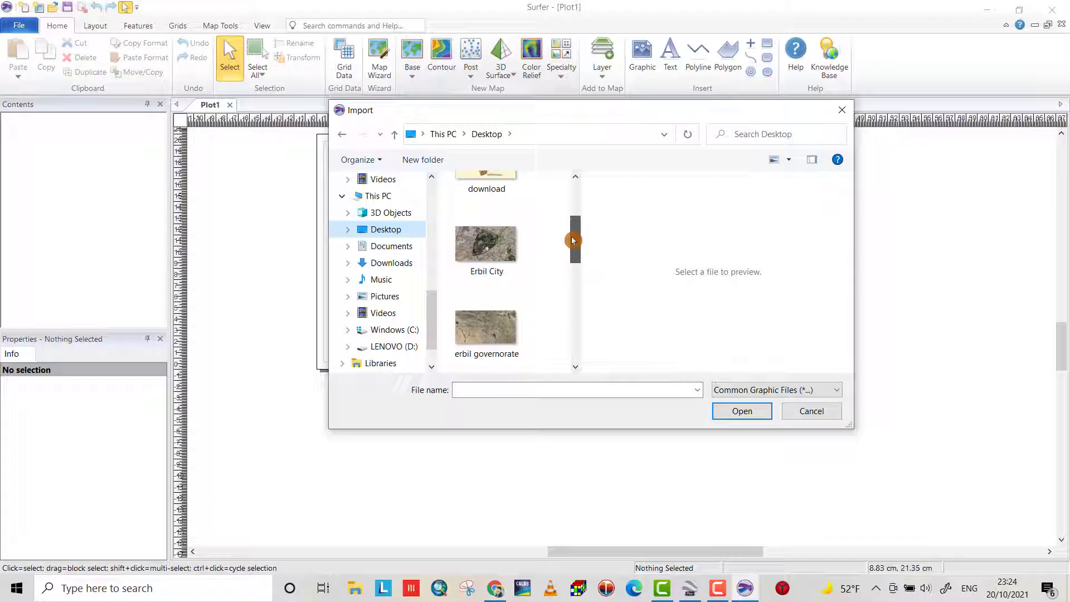
click(518, 260)
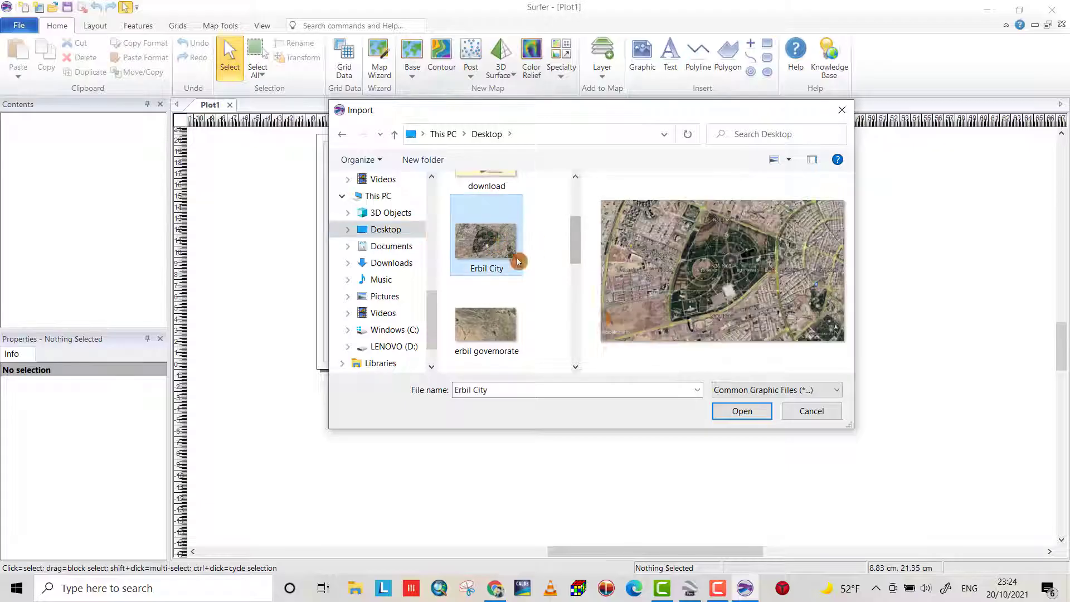
click(742, 411)
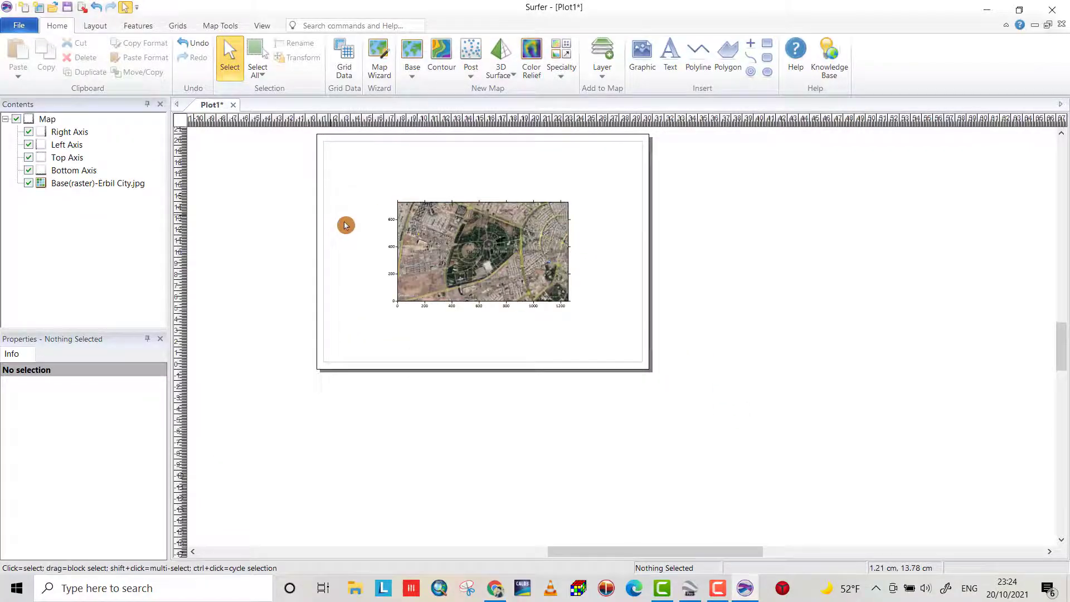
Zoom in on the map and select the Erbil City Base(raster) layer in Contents
scroll(434, 225, up, 1)
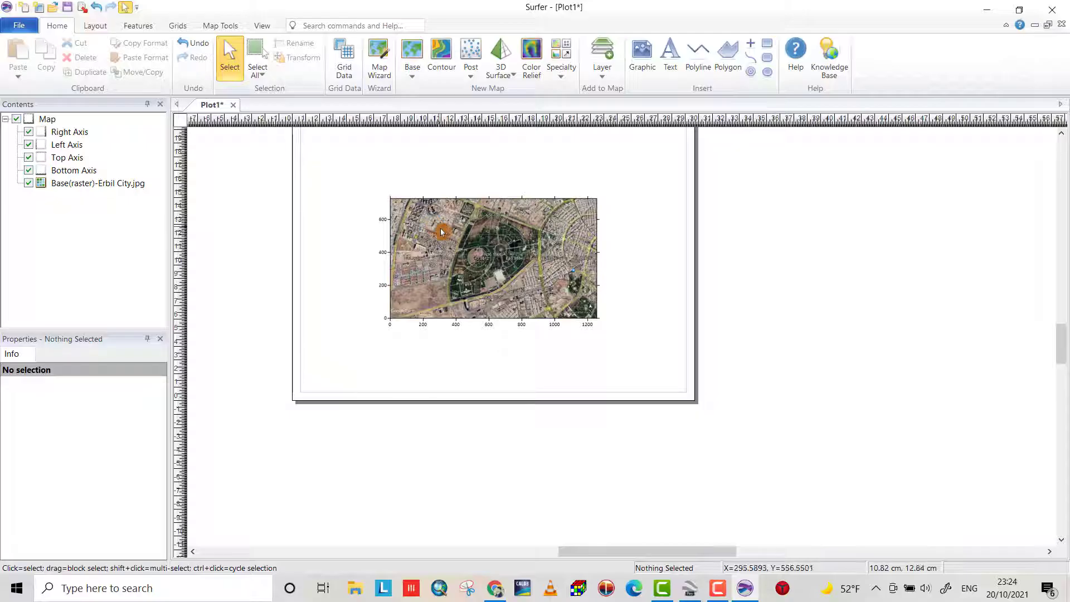
scroll(441, 231, up, 1)
scroll(444, 233, up, 2)
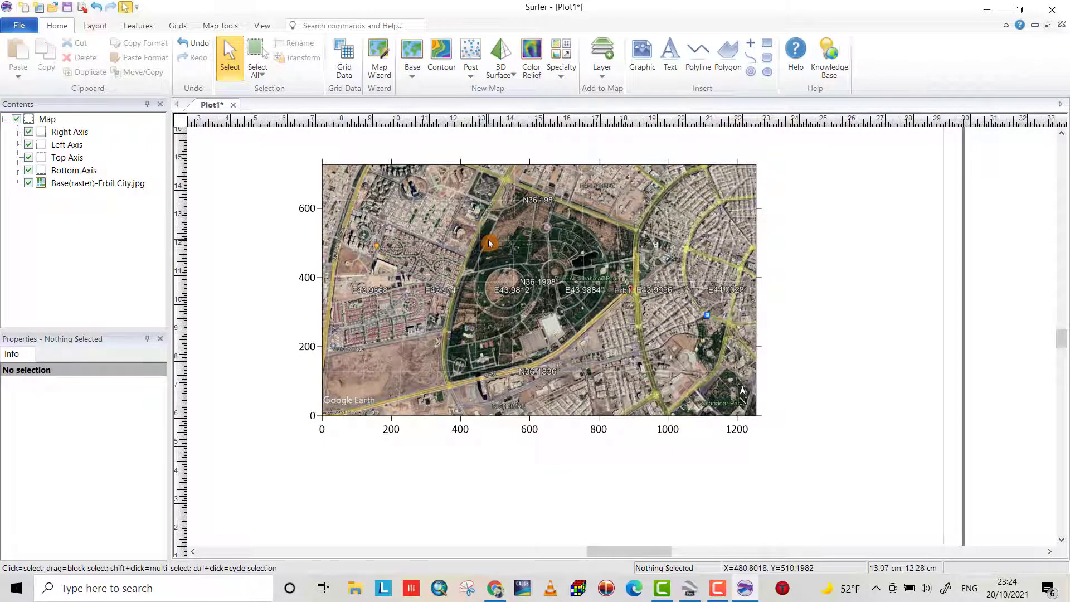
scroll(489, 239, up, 1)
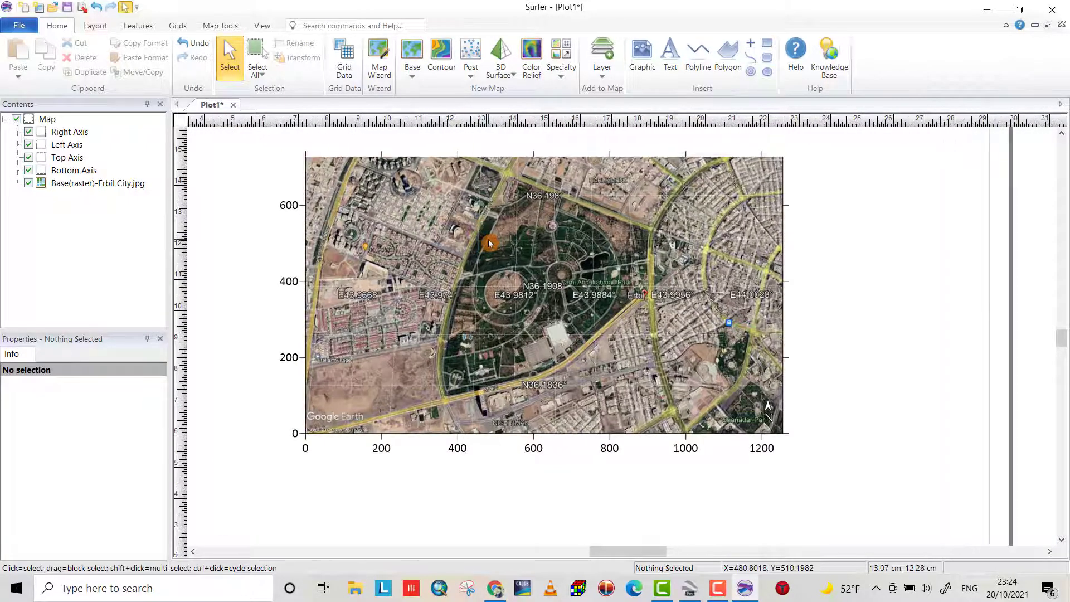
click(45, 120)
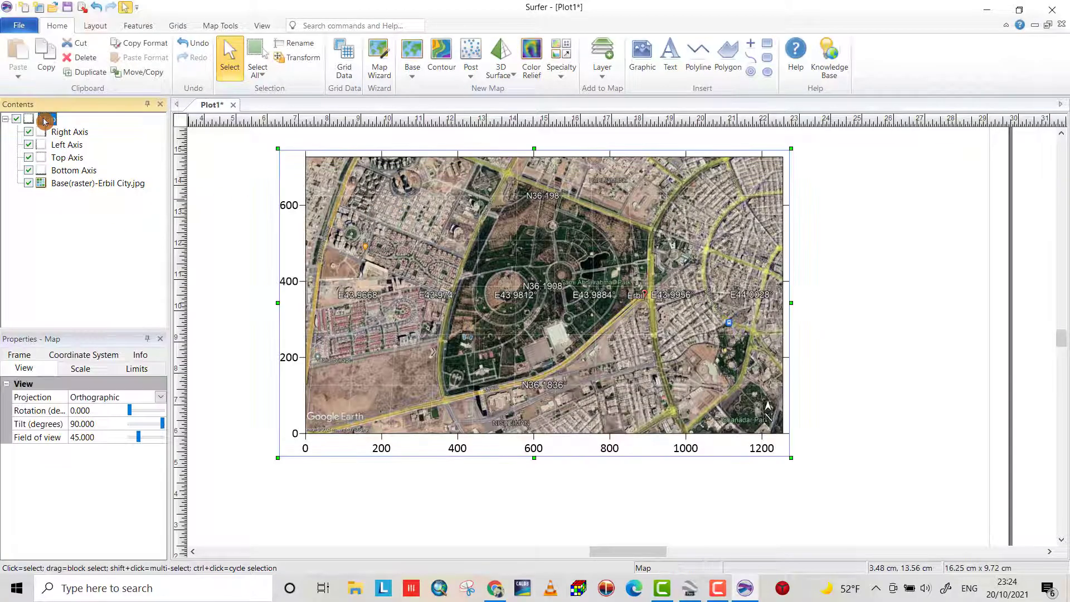
click(59, 184)
Open Georeference Image for the raster and place control point 1 at the southwest road corner
click(87, 503)
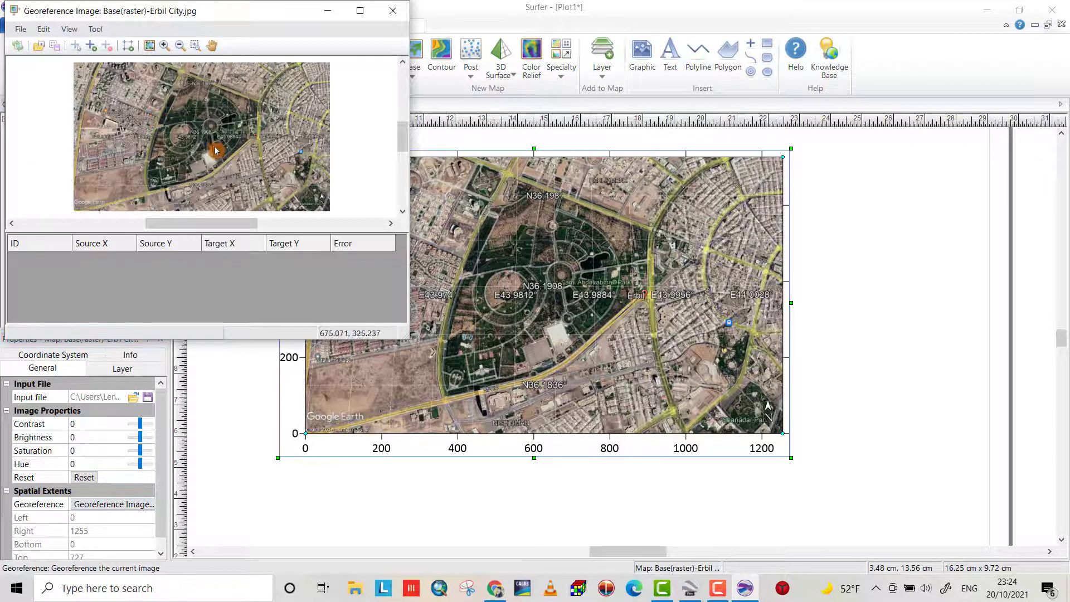
scroll(177, 152, up, 1)
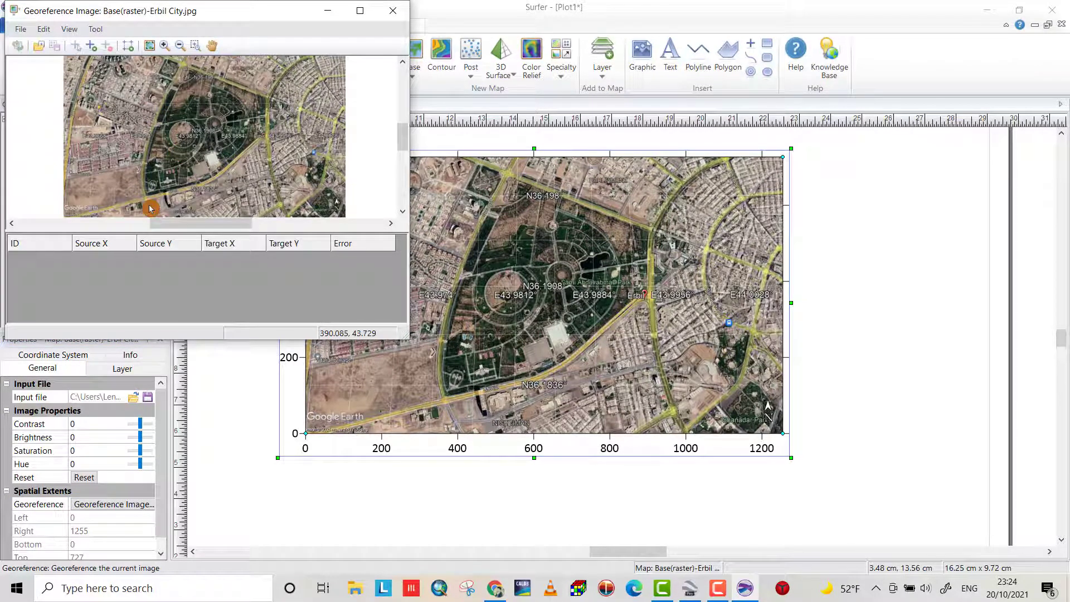
click(92, 45)
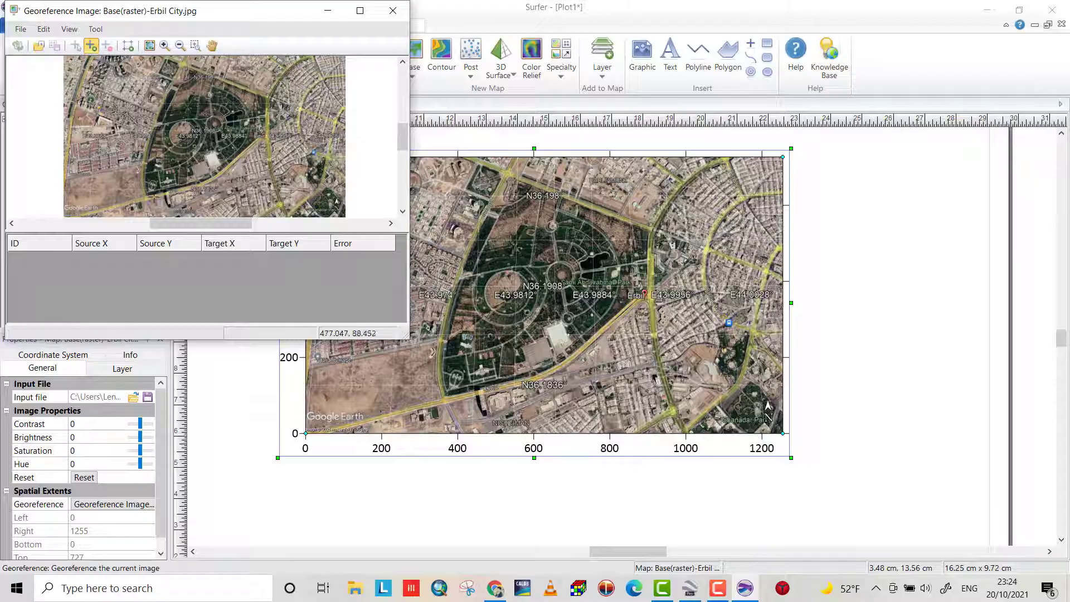
scroll(147, 198, up, 1)
scroll(147, 198, up, 3)
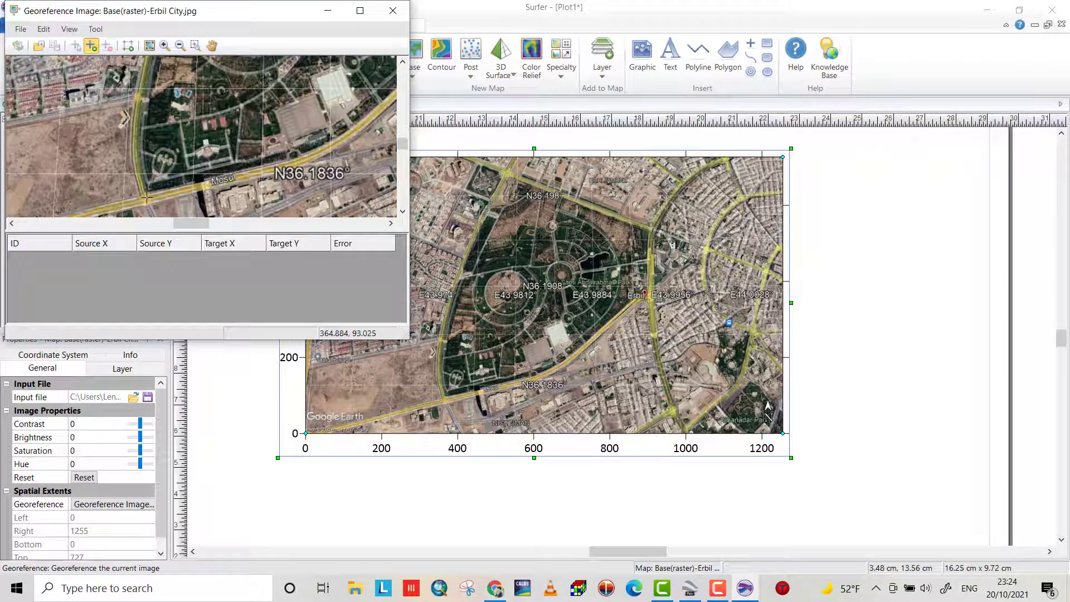
click(144, 195)
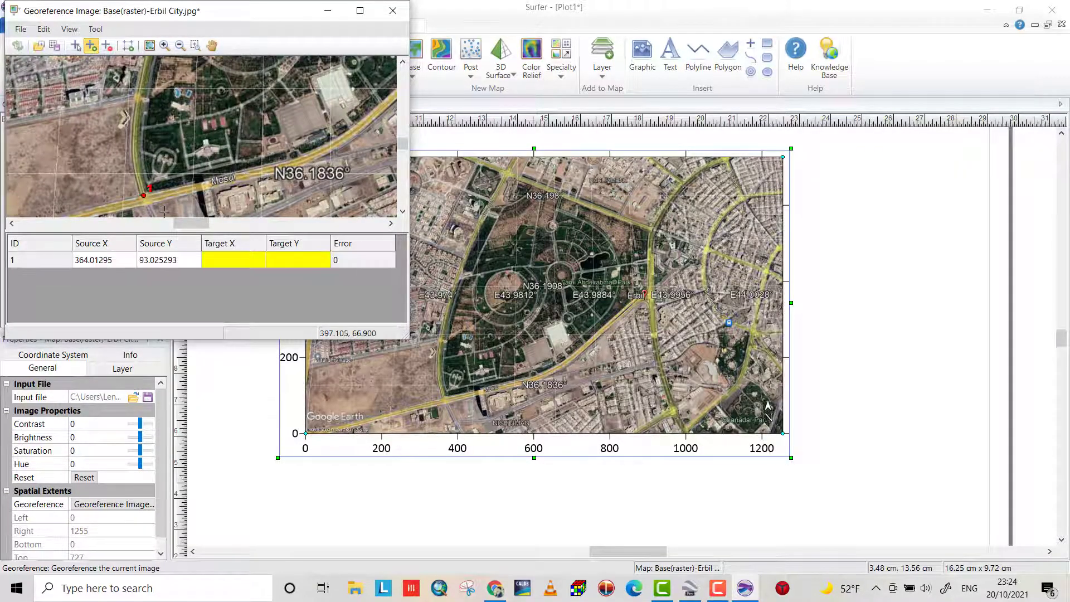
Mark control points 2 and 3 on the park image
scroll(164, 160, down, 4)
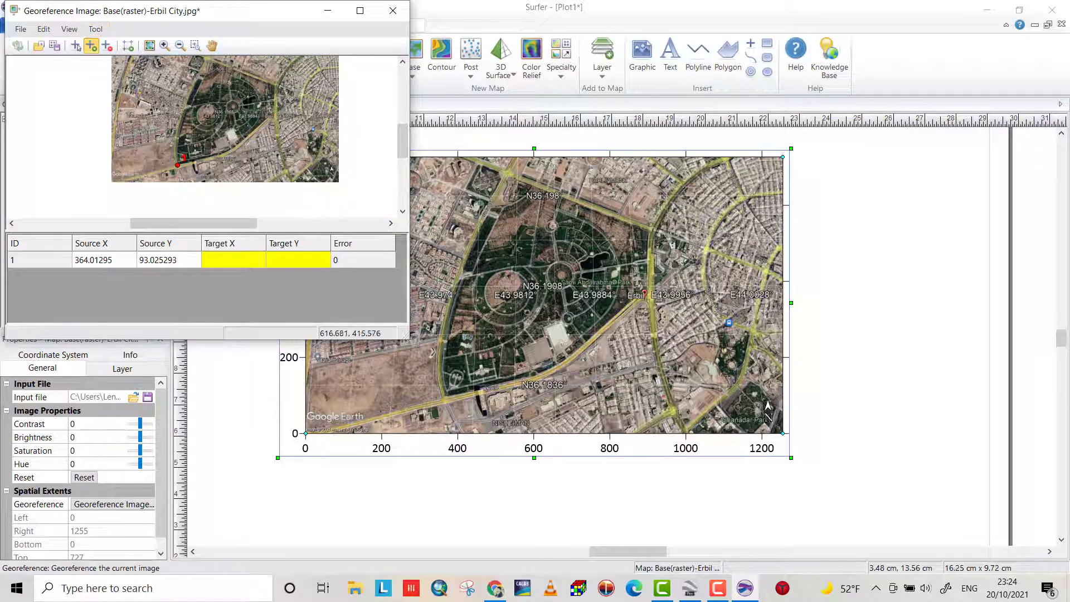
scroll(250, 108, down, 1)
scroll(222, 126, up, 1)
scroll(249, 99, up, 2)
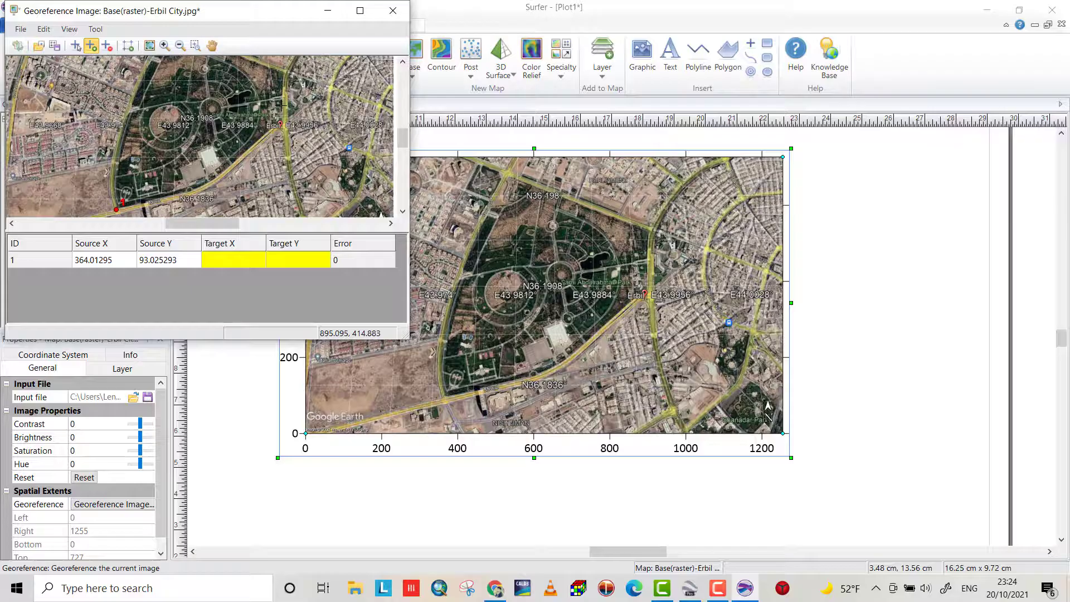
scroll(294, 88, up, 3)
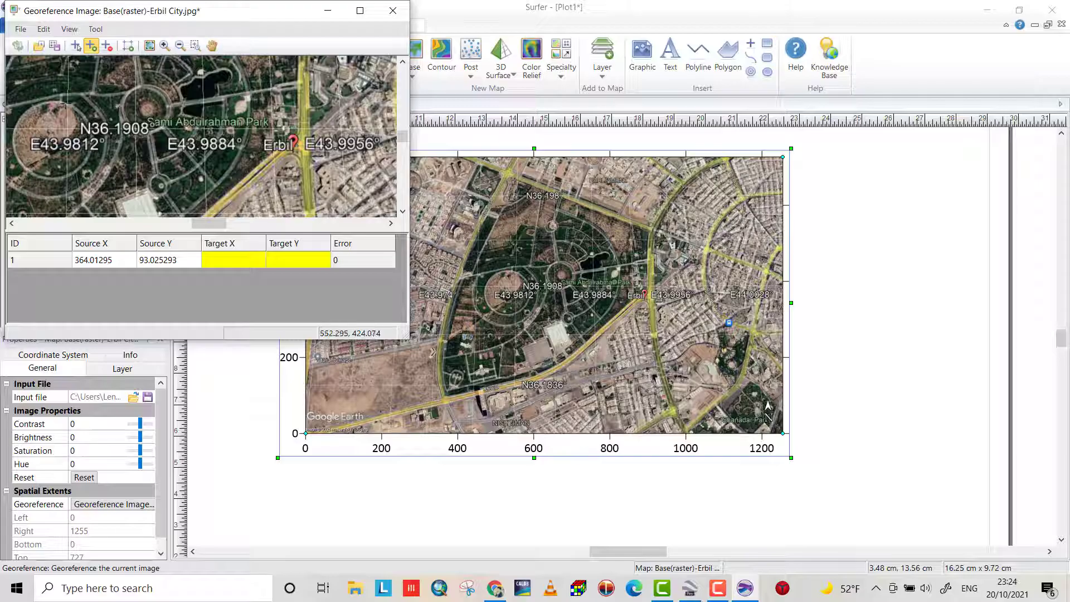
click(60, 102)
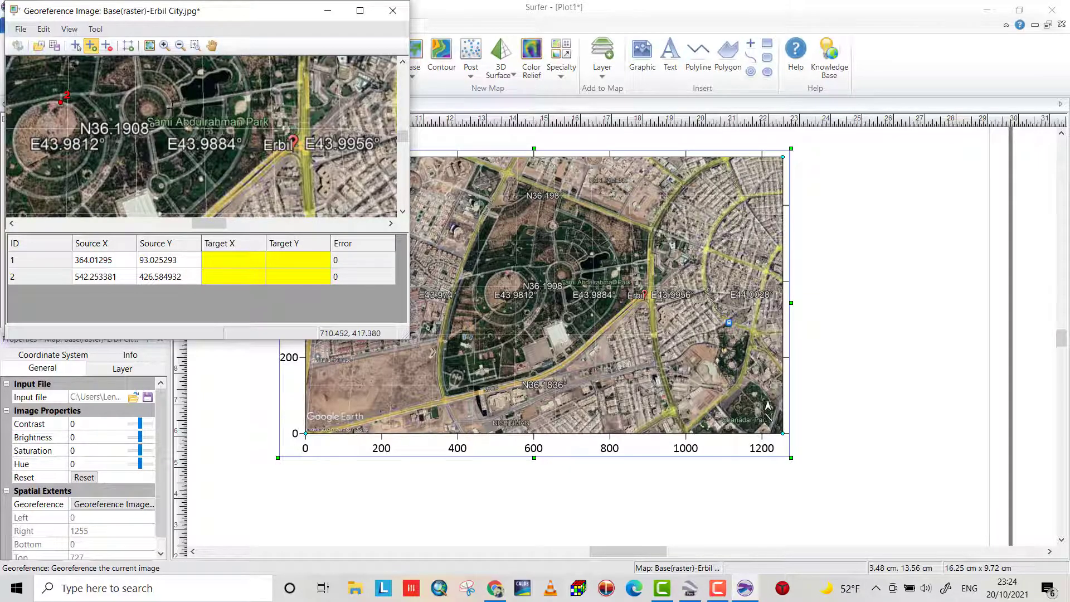
scroll(171, 105, up, 3)
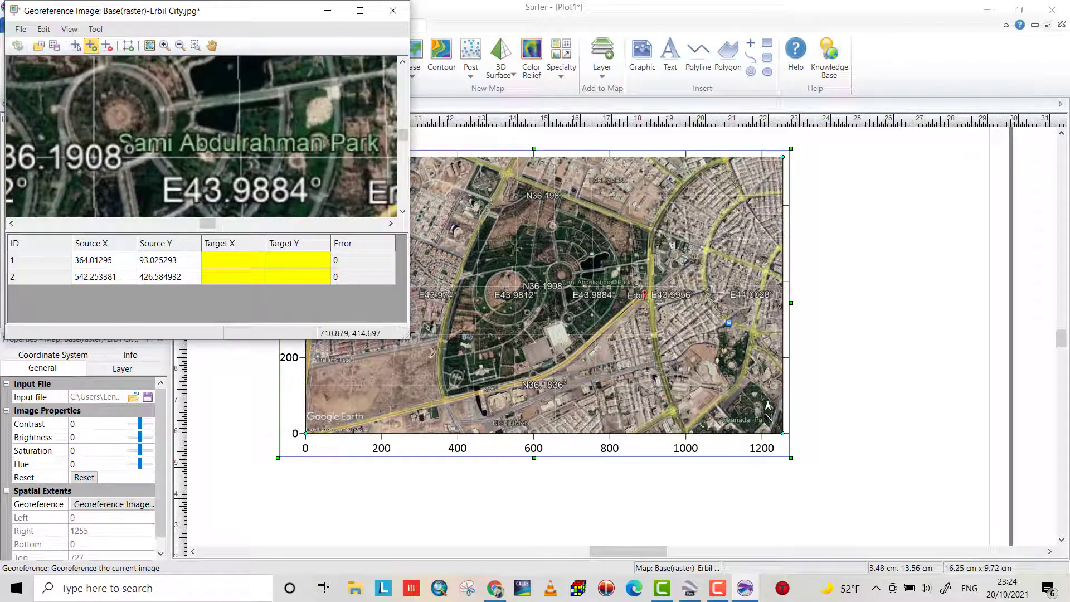
scroll(199, 130, down, 3)
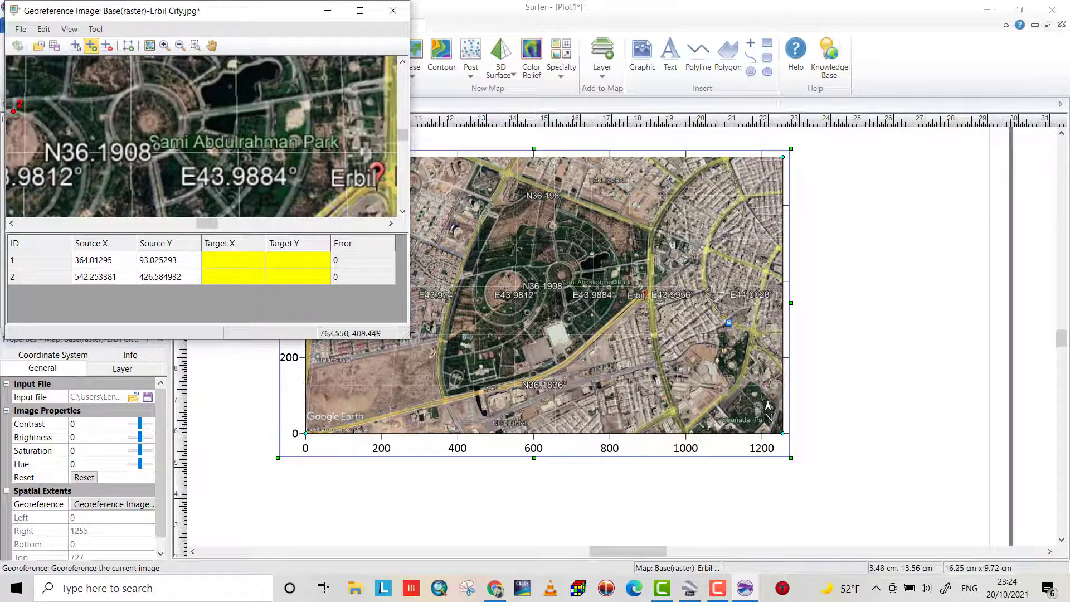
scroll(273, 115, down, 3)
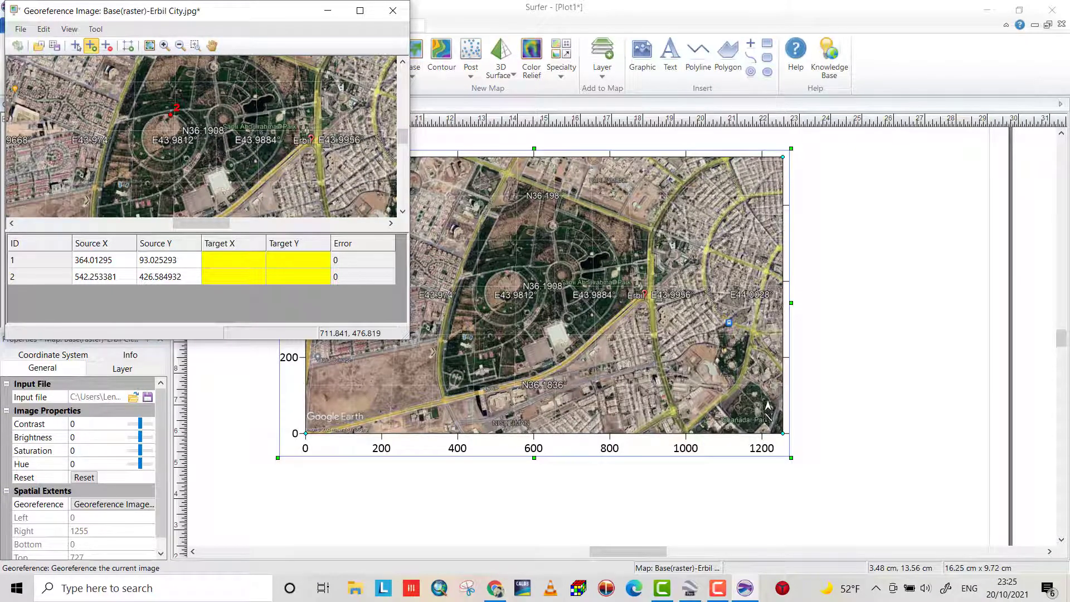
scroll(132, 121, up, 7)
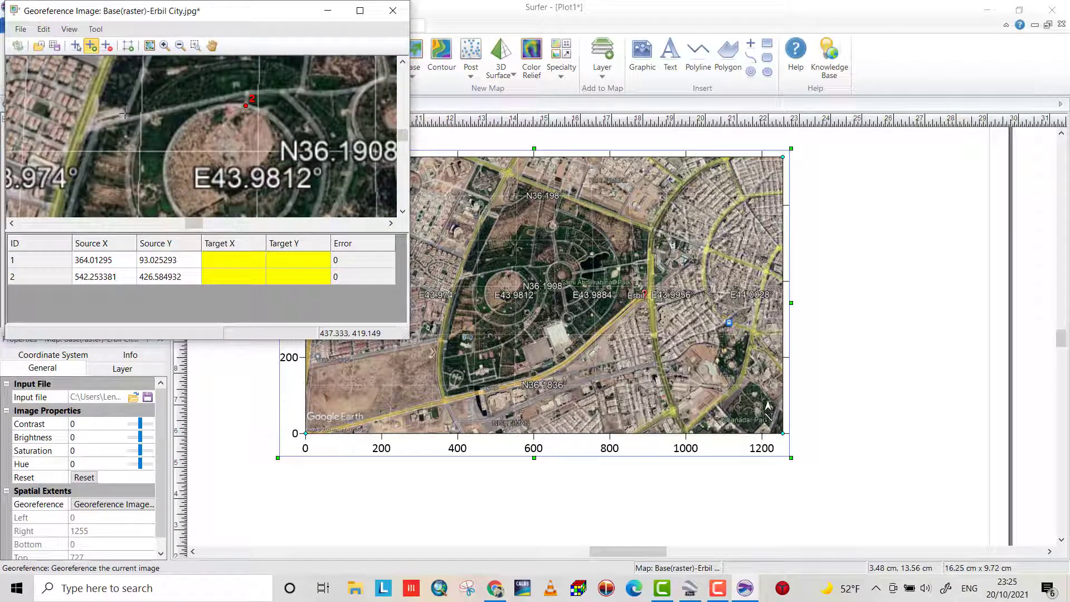
click(128, 121)
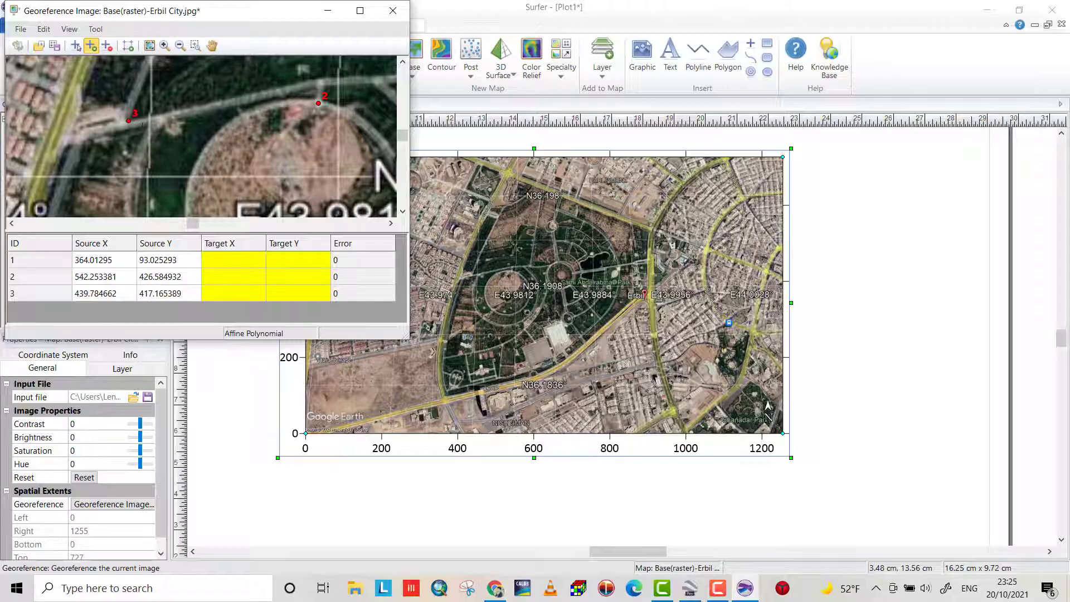
Mark control point 4 on the eastern road and dock Surfer to the left half
scroll(195, 120, down, 7)
scroll(196, 124, down, 1)
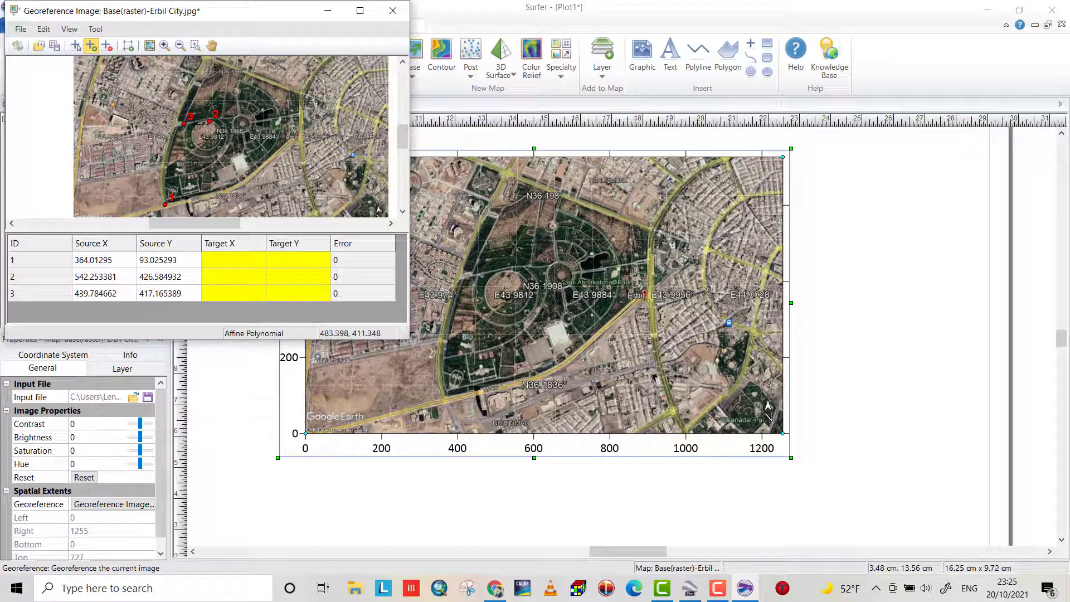
scroll(342, 101, up, 7)
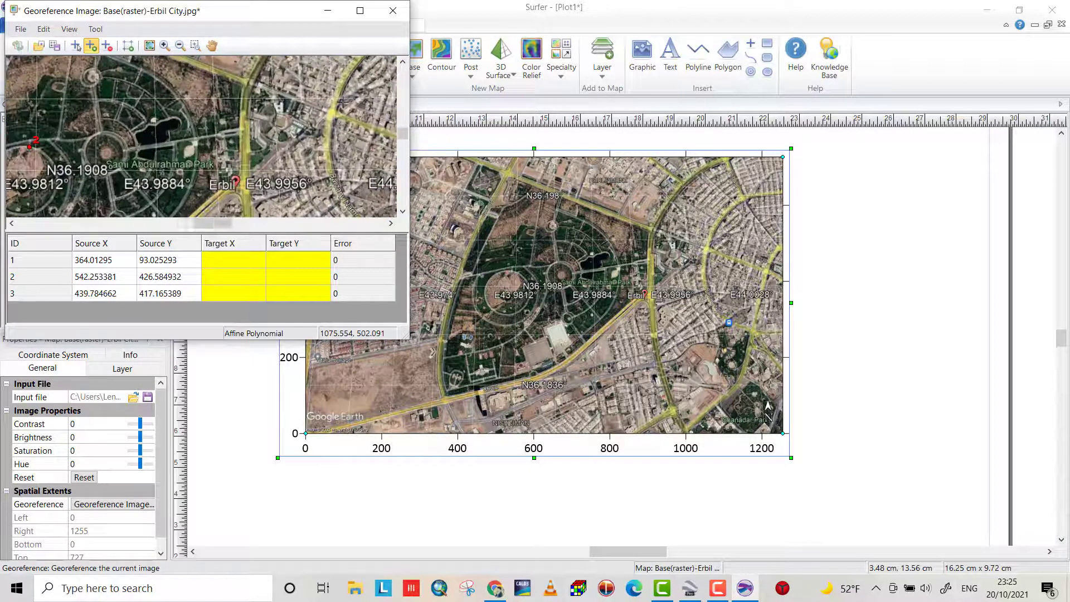
scroll(342, 106, down, 1)
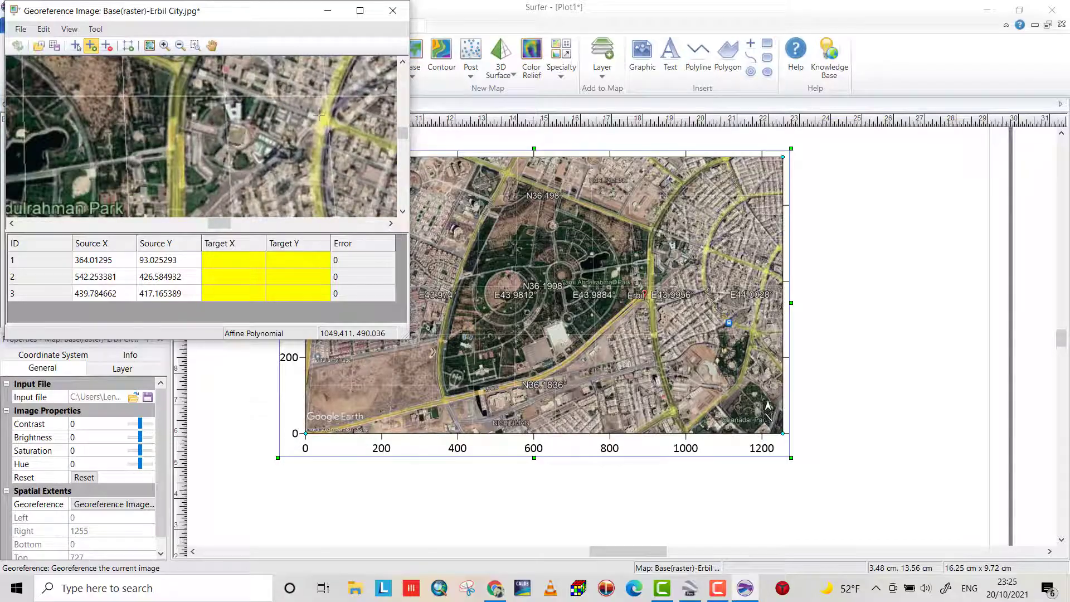
click(320, 116)
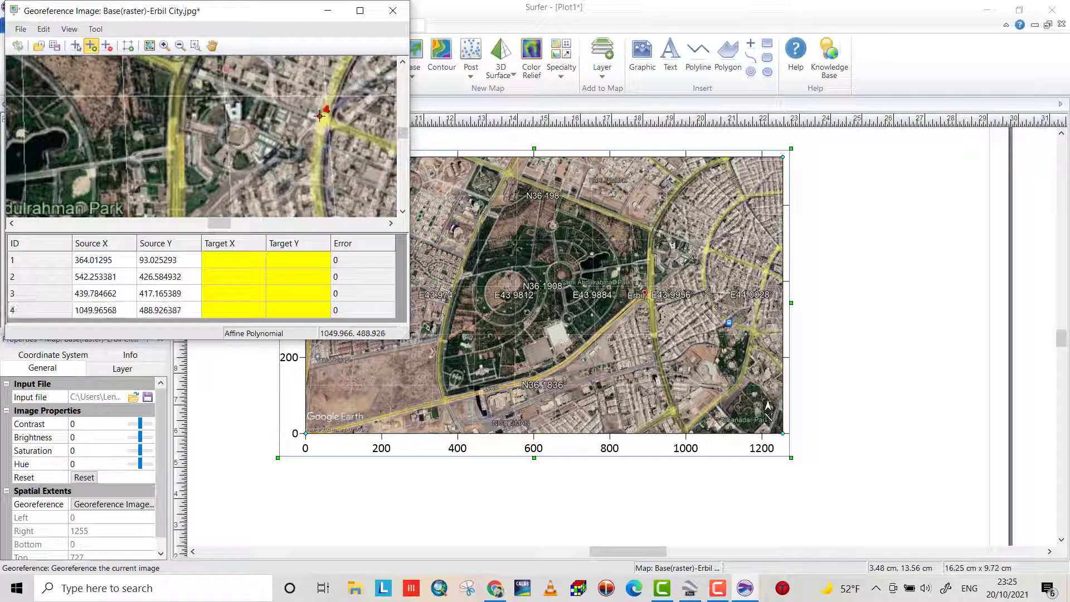
scroll(334, 148, down, 3)
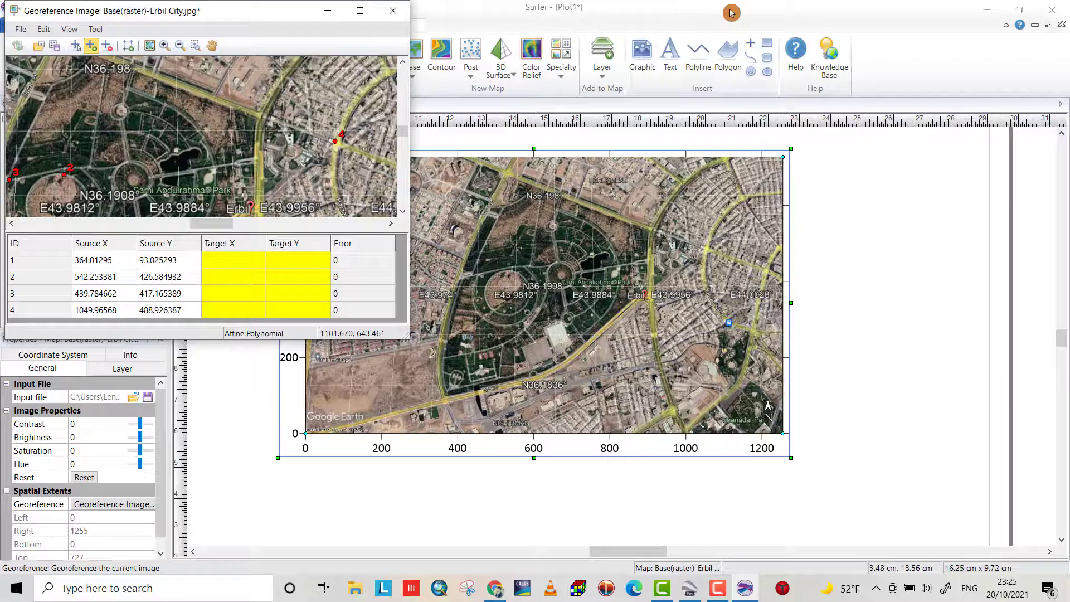
key(super+Left)
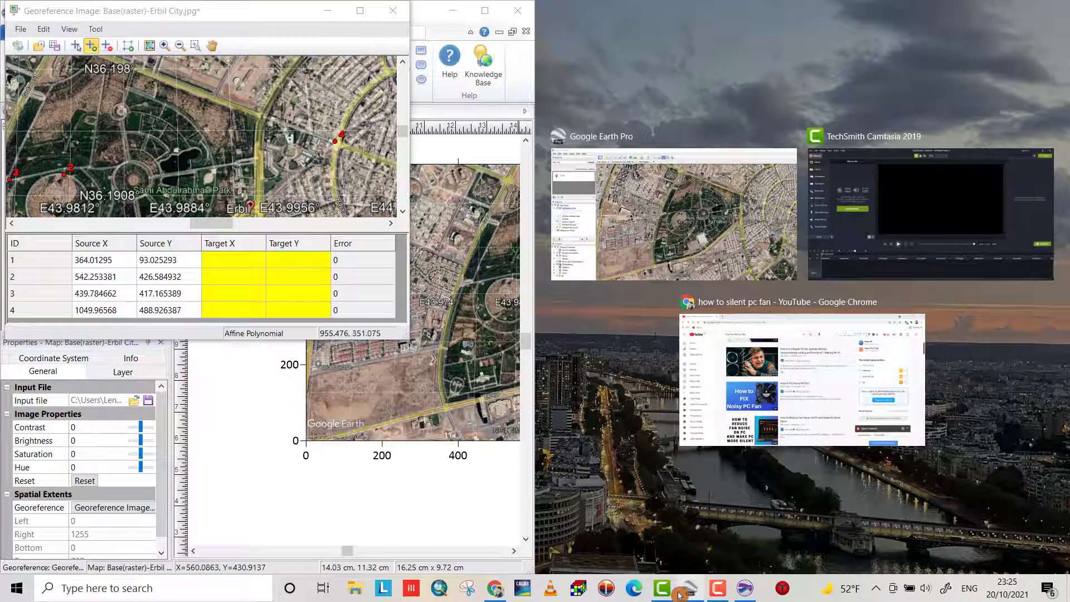
Snap Google Earth Pro to the right half and centre the view on Sami Abdulrahman Park
click(689, 588)
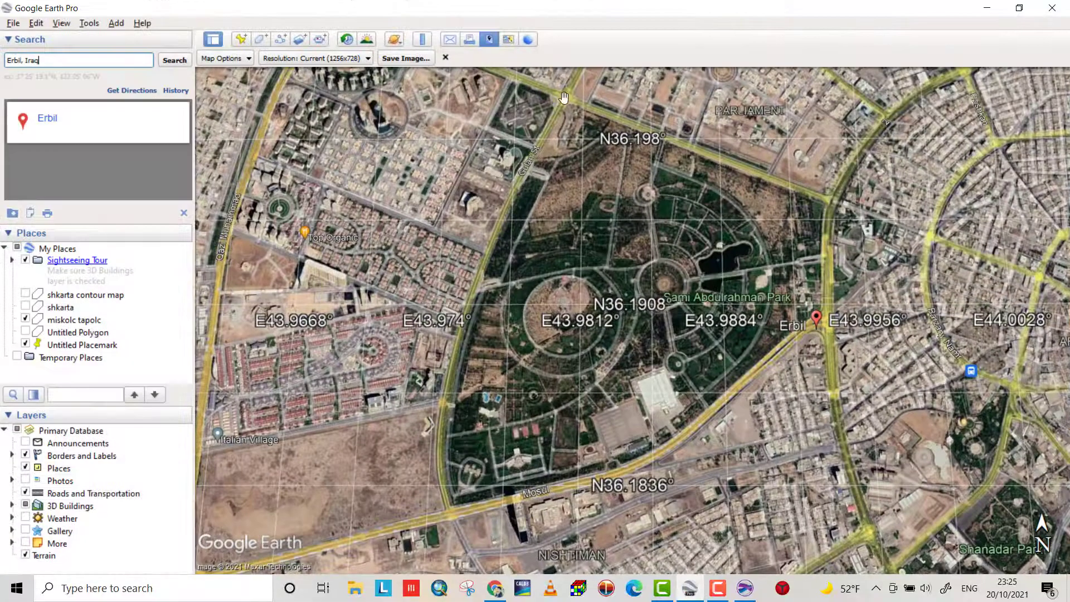
drag(545, 10, 1069, 55)
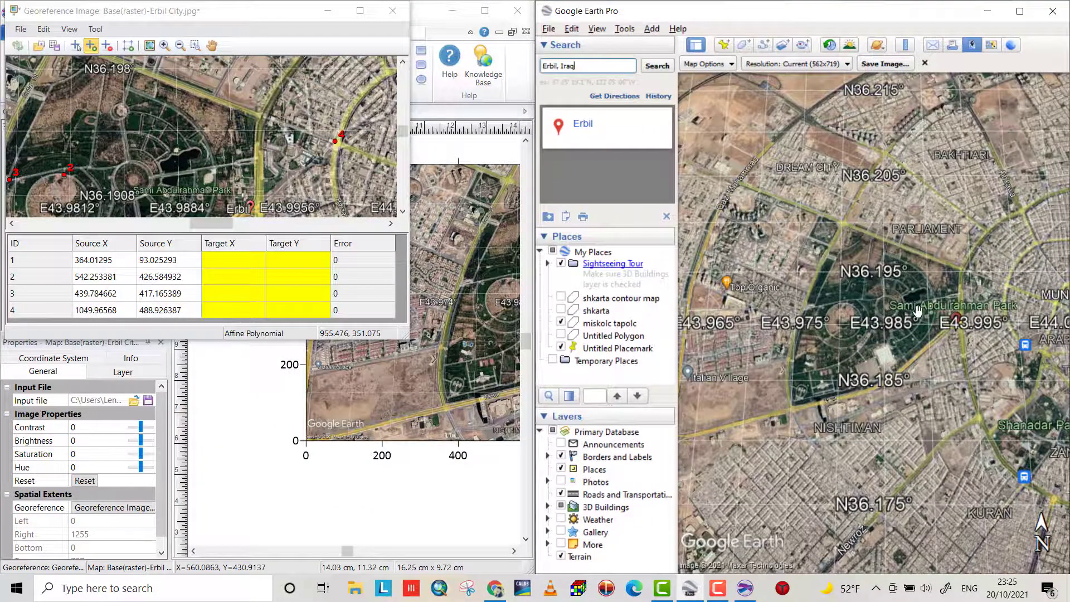
scroll(994, 283, up, 3)
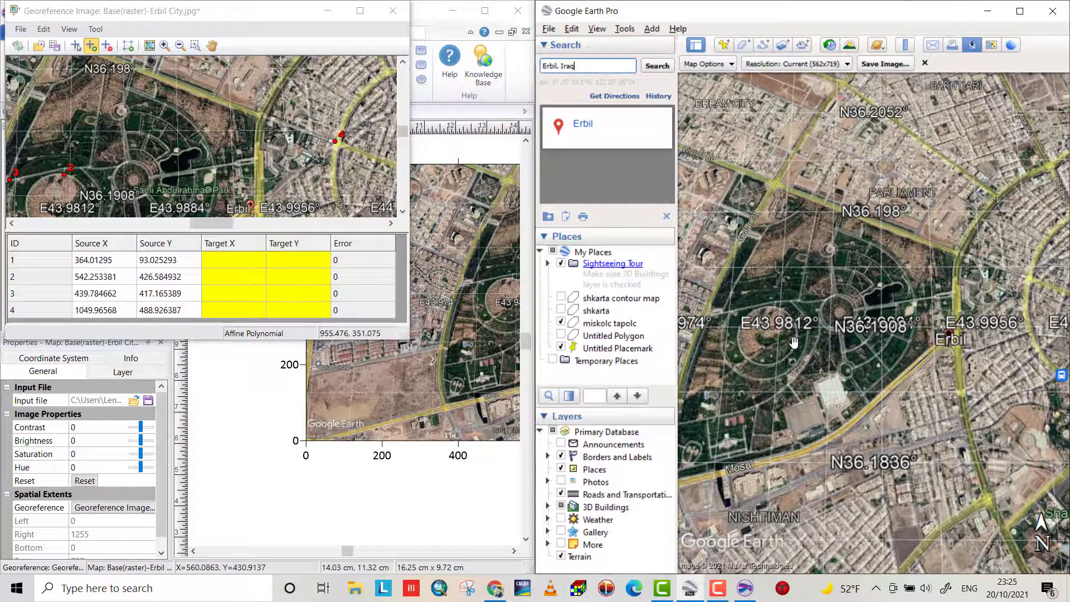
drag(794, 342, 842, 290)
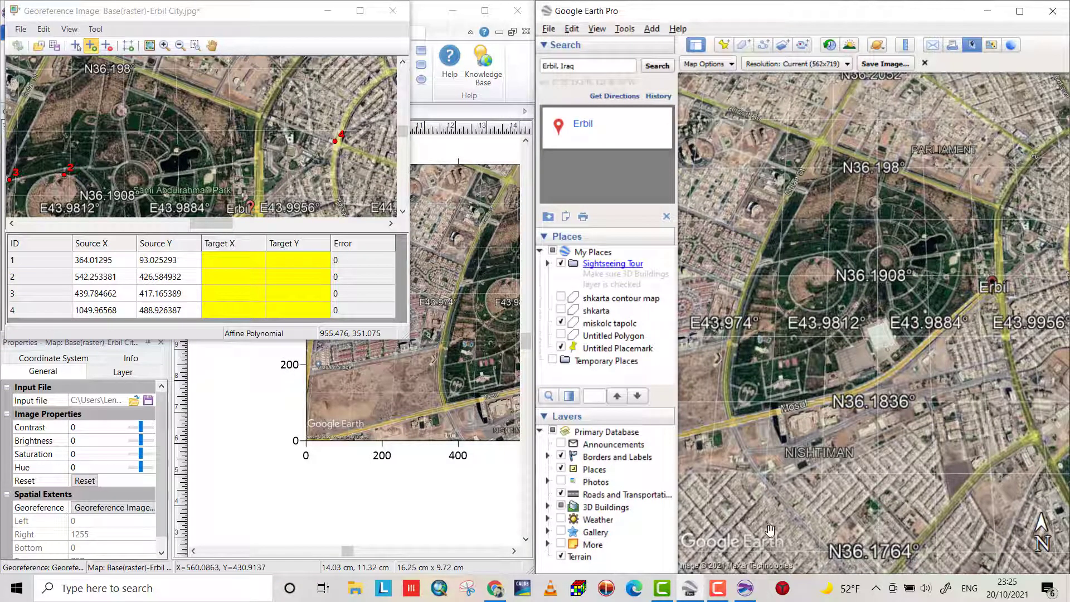
Add a new placemark and position it at the matching spot inside the park
click(725, 50)
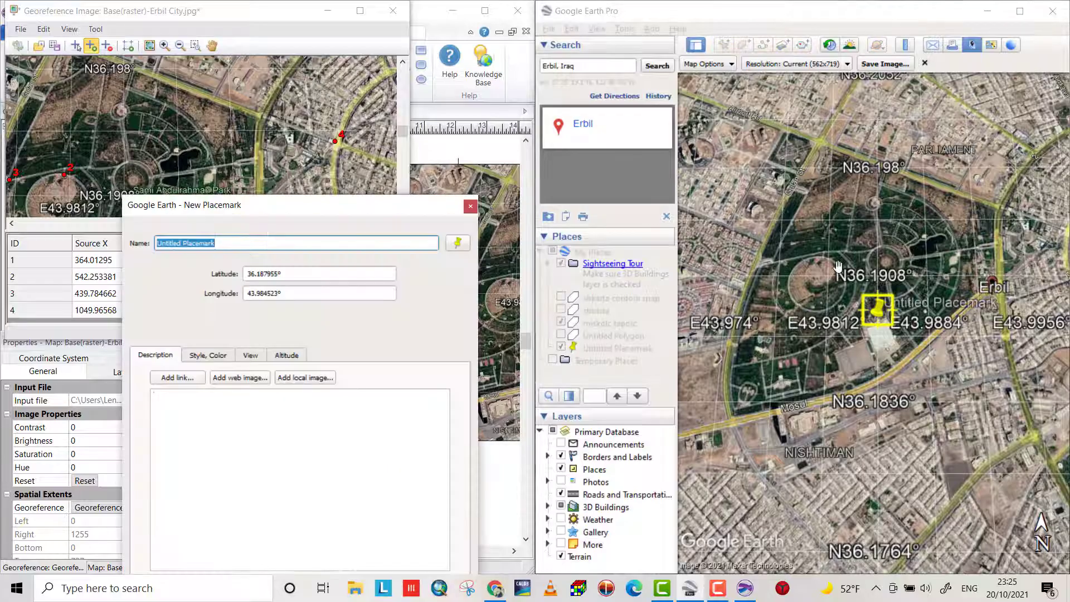
click(877, 316)
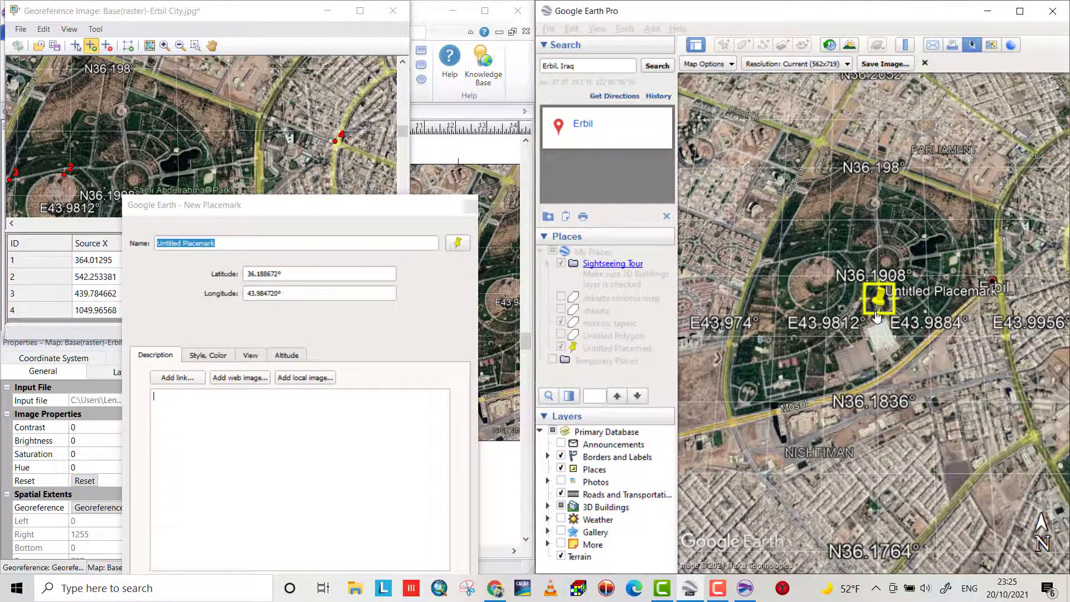
drag(877, 316, 867, 322)
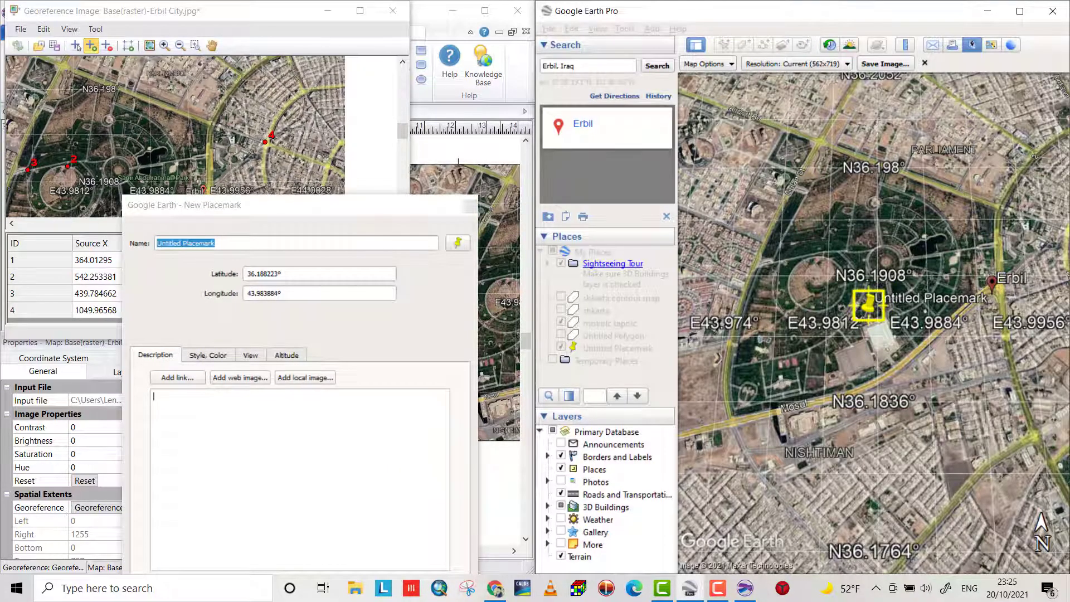
scroll(64, 161, down, 1)
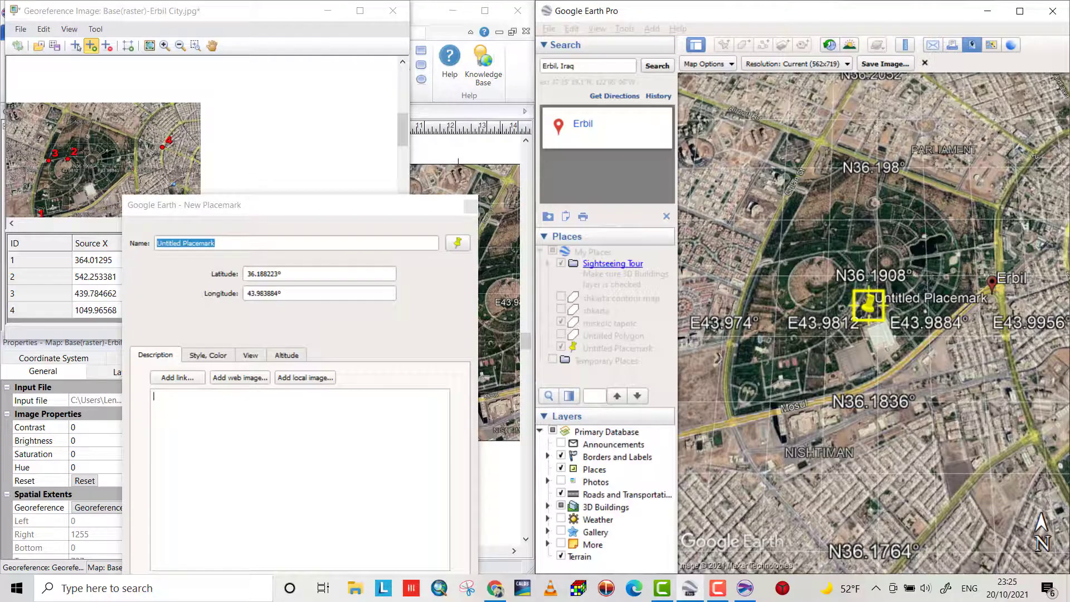
Delete the accidental control point 5 from Surfer's georeference table
click(57, 184)
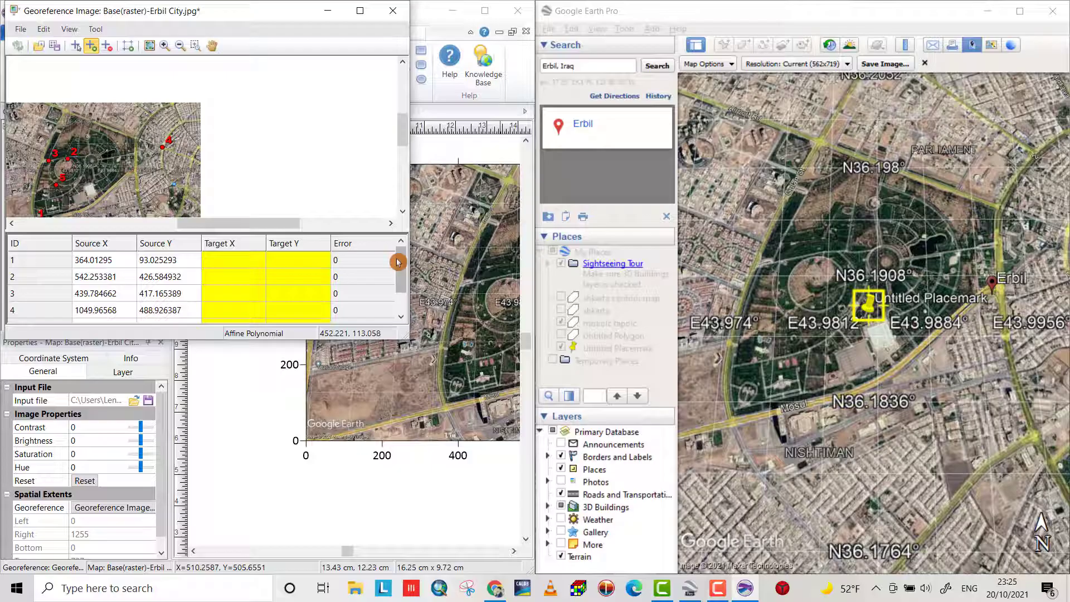
drag(398, 262, 399, 291)
click(32, 296)
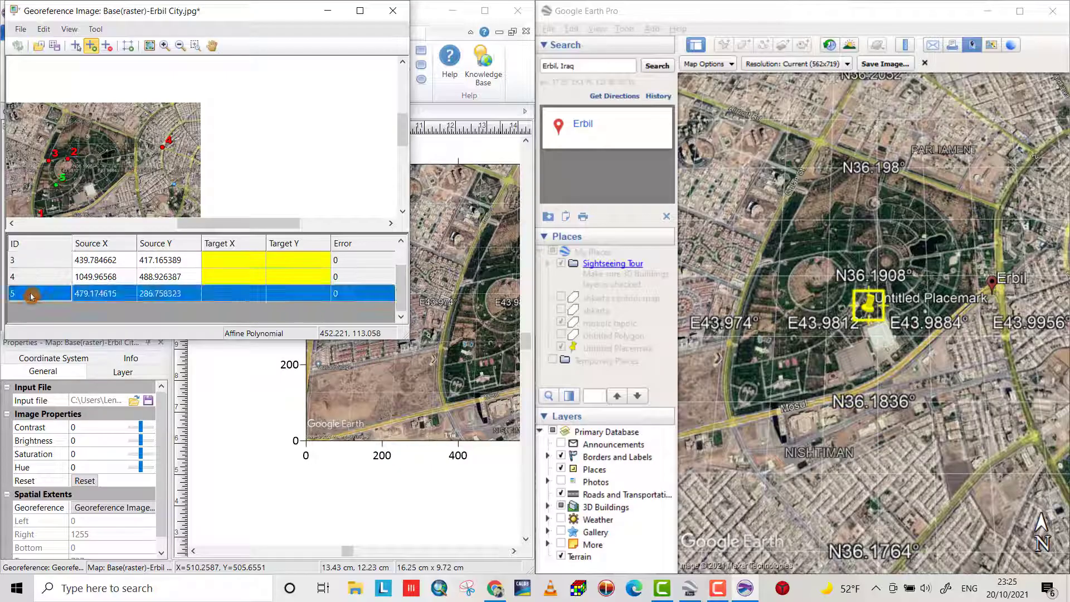
key(Delete)
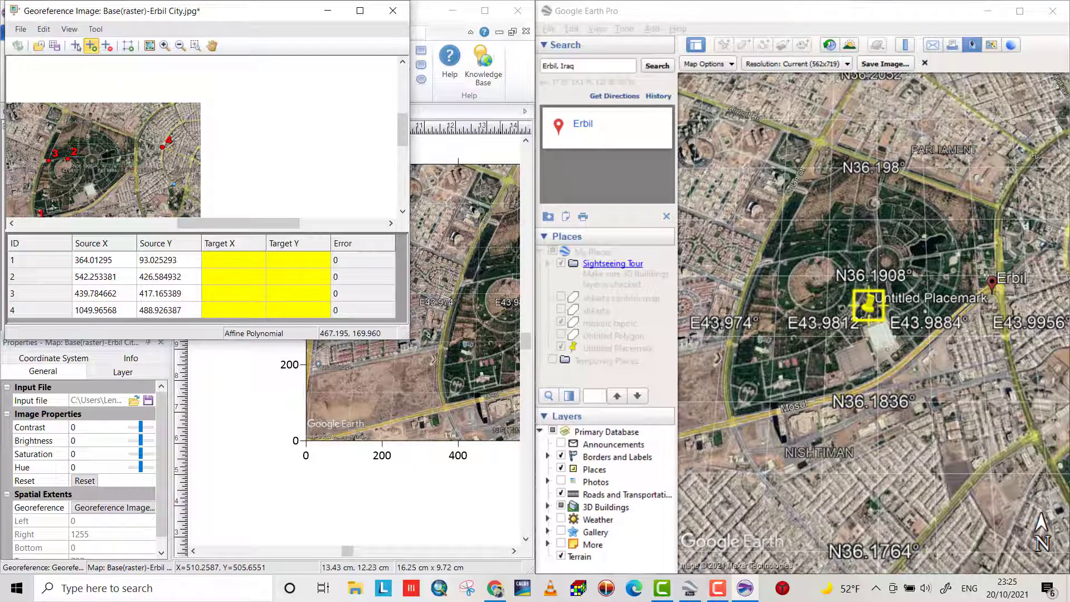
Zoom Google Earth into the park's lower-left edge by the Mosul road
scroll(50, 191, down, 1)
scroll(51, 190, down, 2)
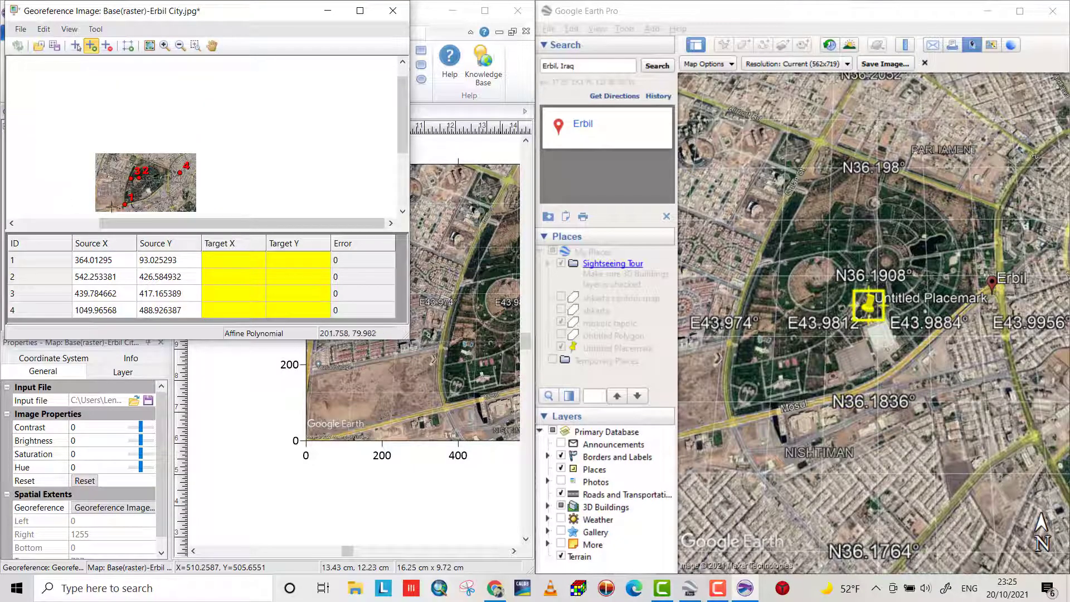
scroll(115, 209, up, 4)
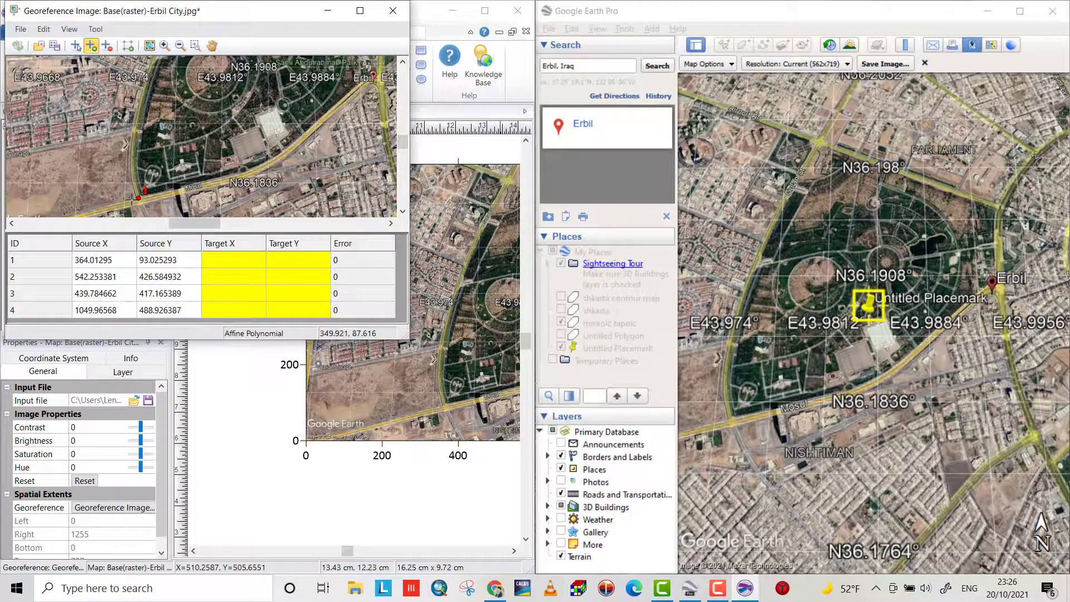
scroll(132, 203, up, 2)
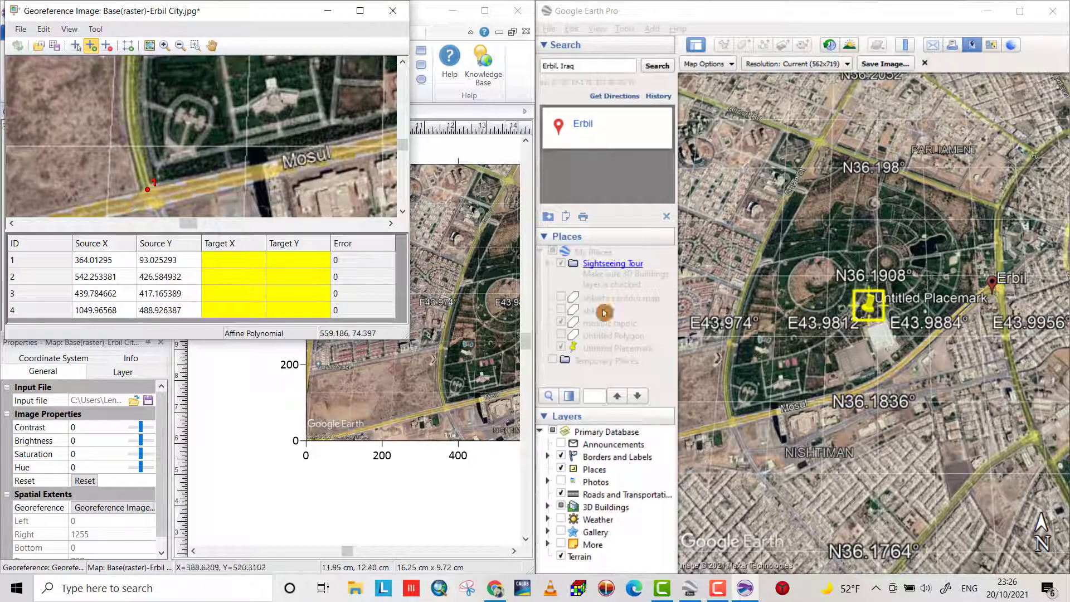
scroll(737, 418, up, 3)
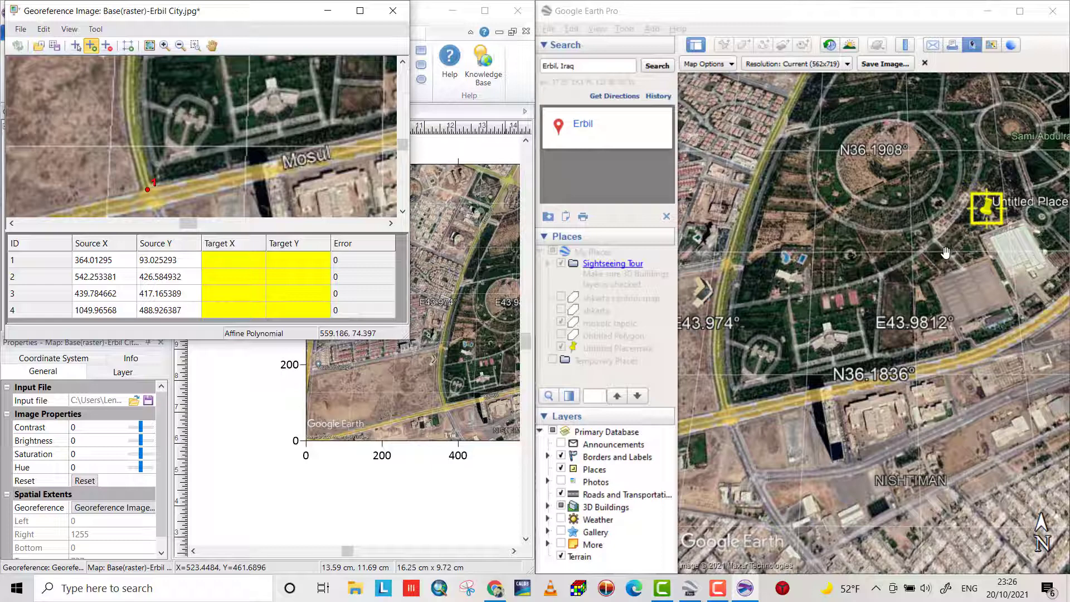
Pin the placemark on the Mosul road at control point 1, select point 1's target cell, then bring up Chrome
drag(984, 214, 730, 420)
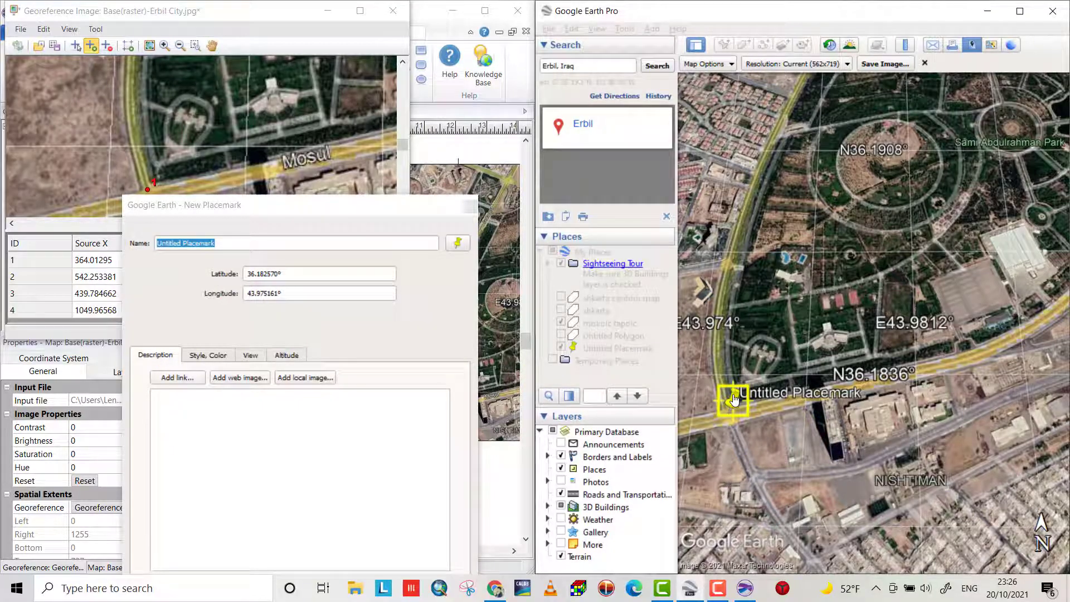
drag(734, 400, 732, 422)
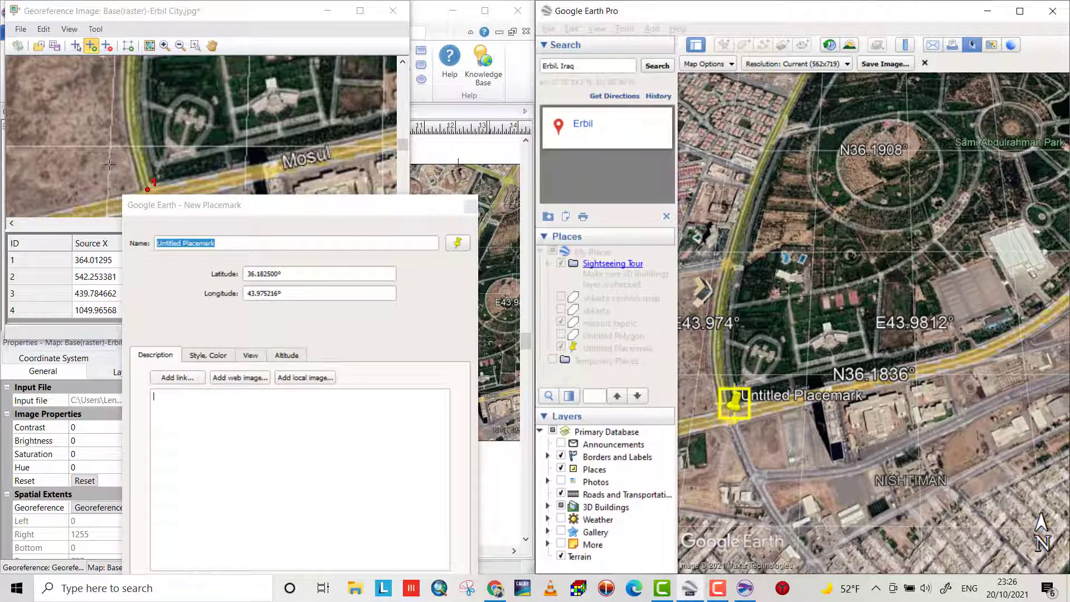
click(66, 249)
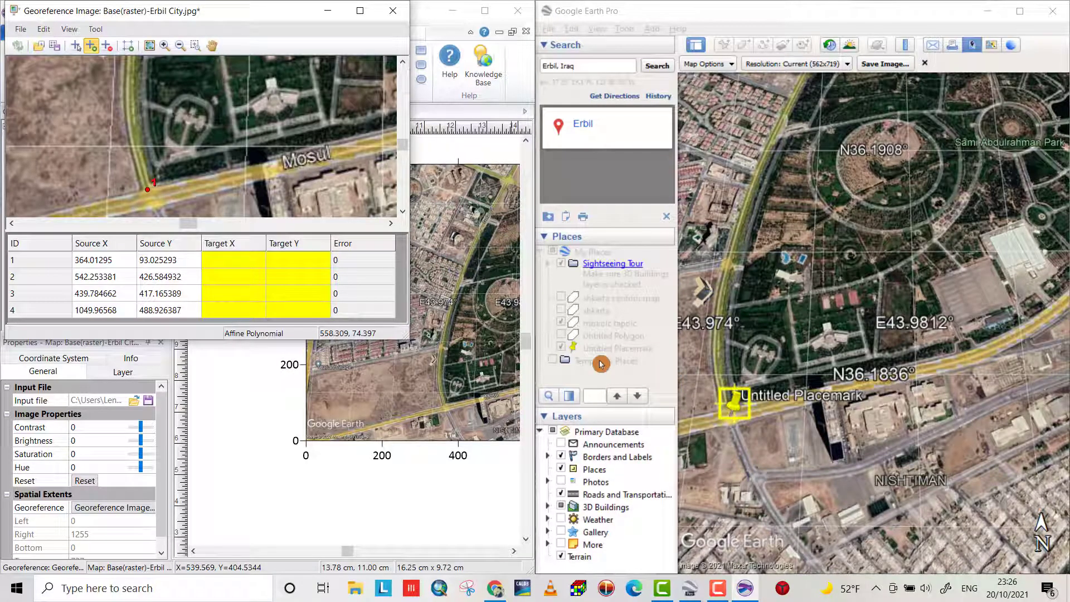
click(289, 260)
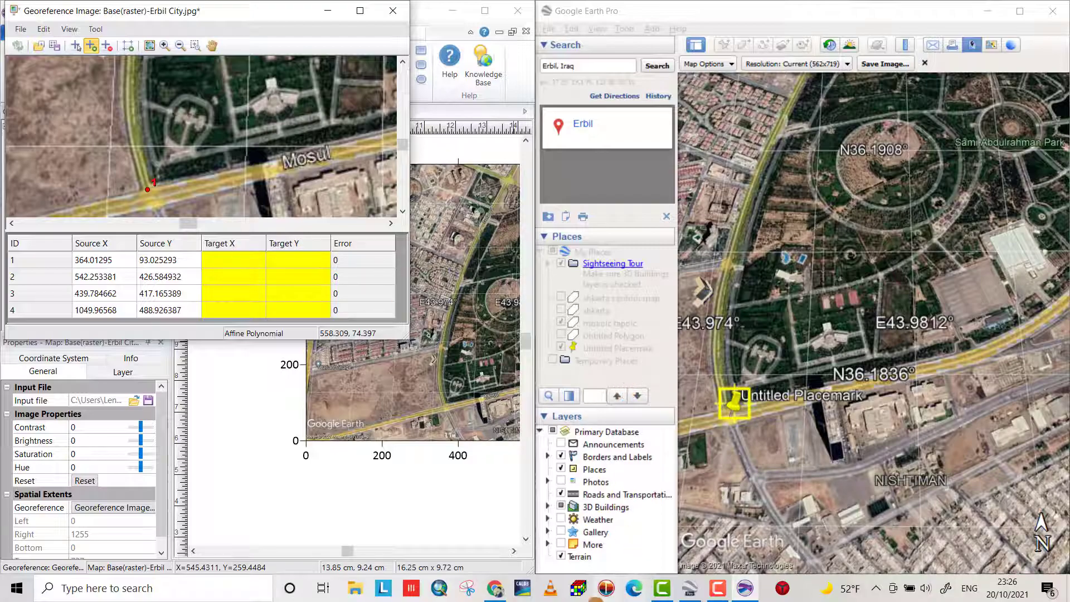
click(496, 592)
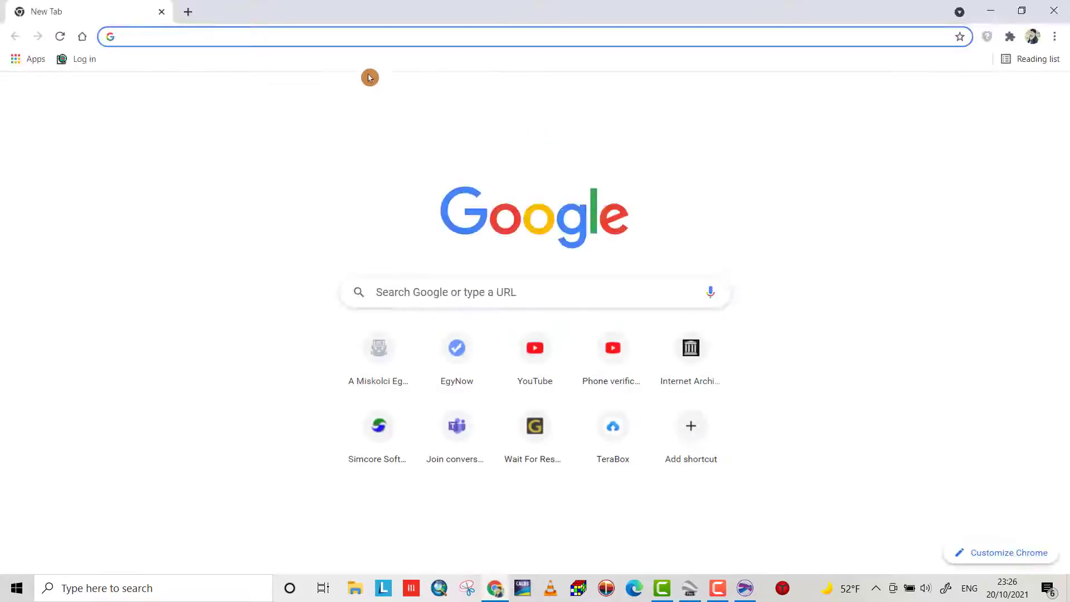
Google 'convert latitude longitude to easting northing' and open LatLong.net's Lat Long to UTM converter
click(441, 294)
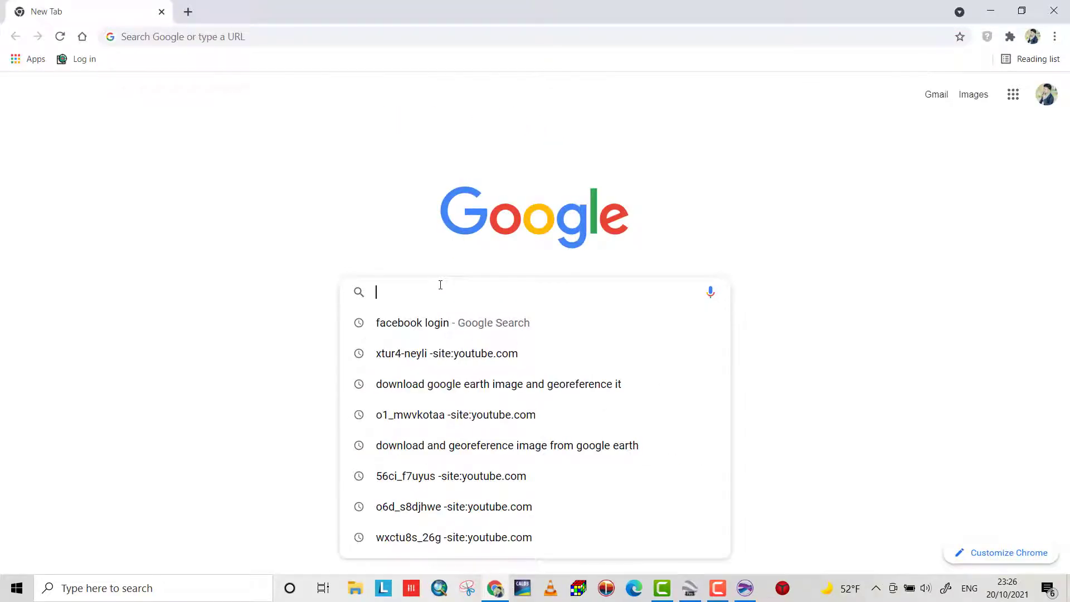
text(conver)
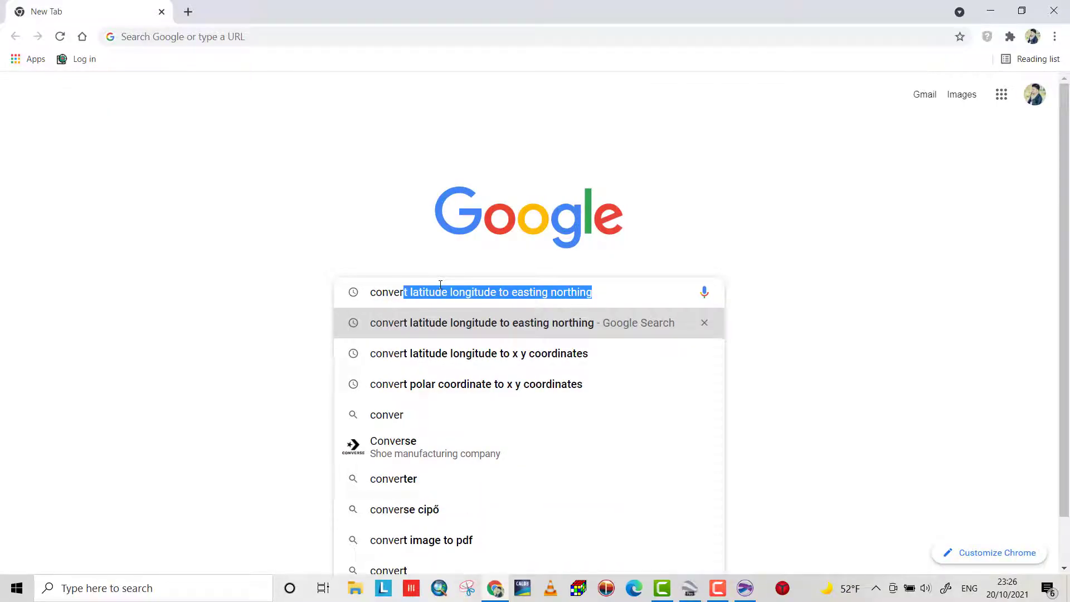
click(459, 326)
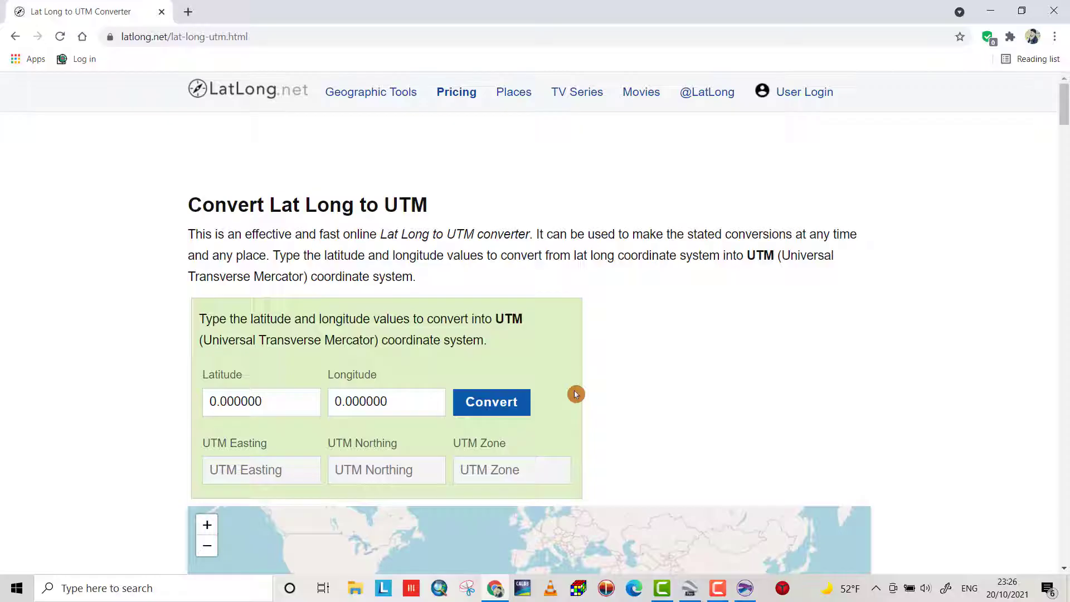
Copy the placemark's latitude 36.182500 into the converter's Latitude field
click(689, 594)
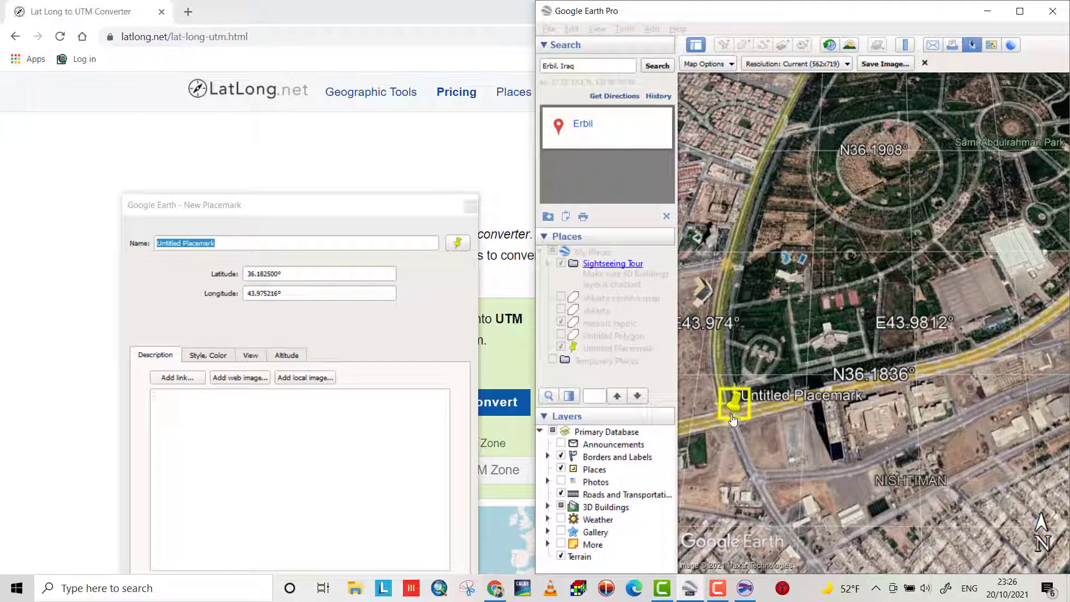
drag(291, 275, 242, 278)
key(ctrl+c)
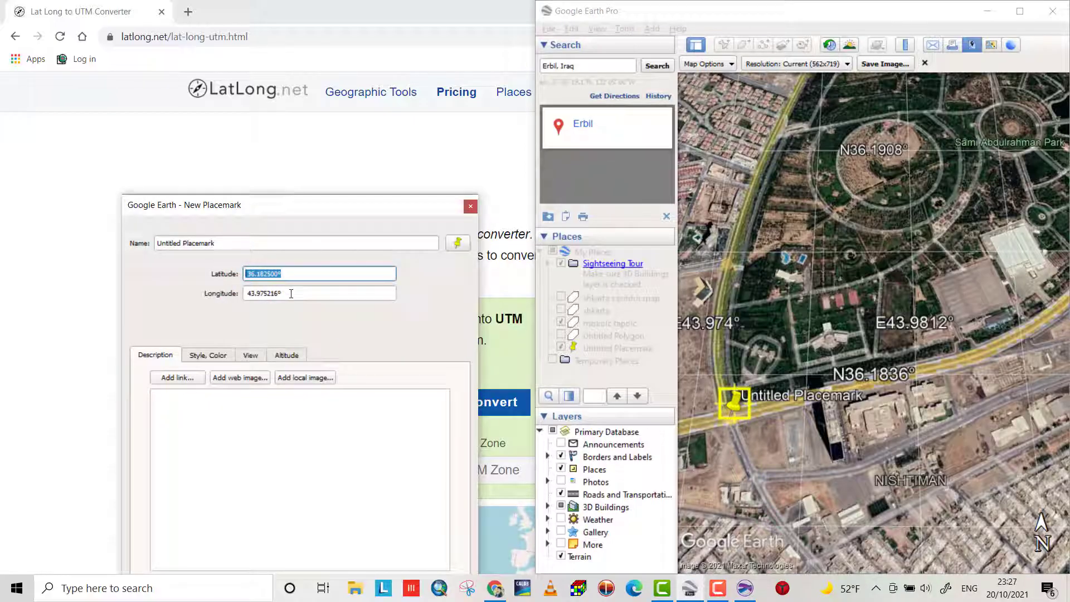
click(498, 375)
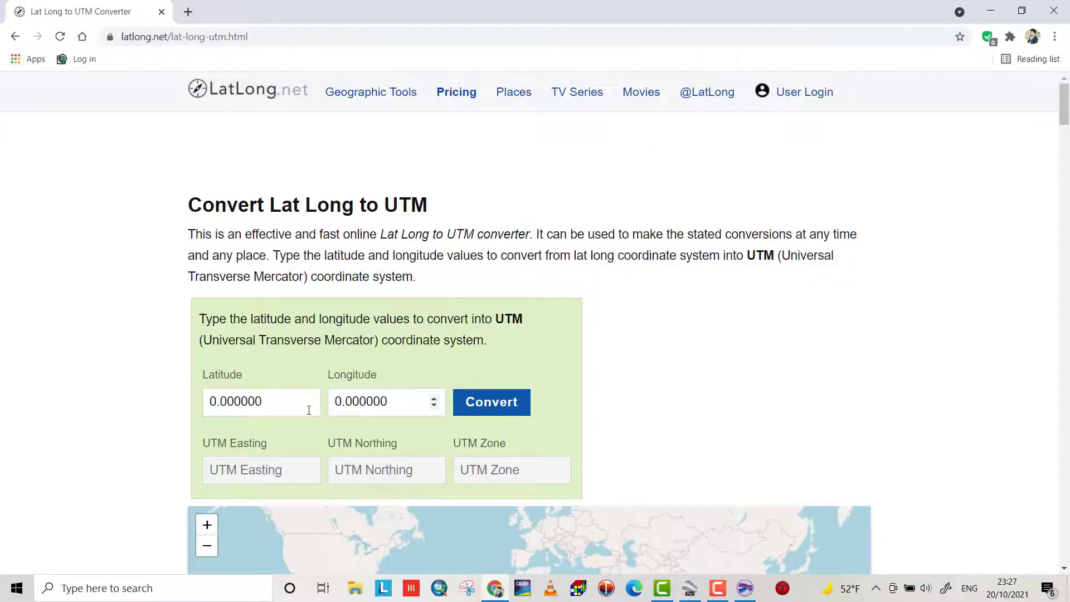
click(290, 409)
drag(277, 404, 203, 421)
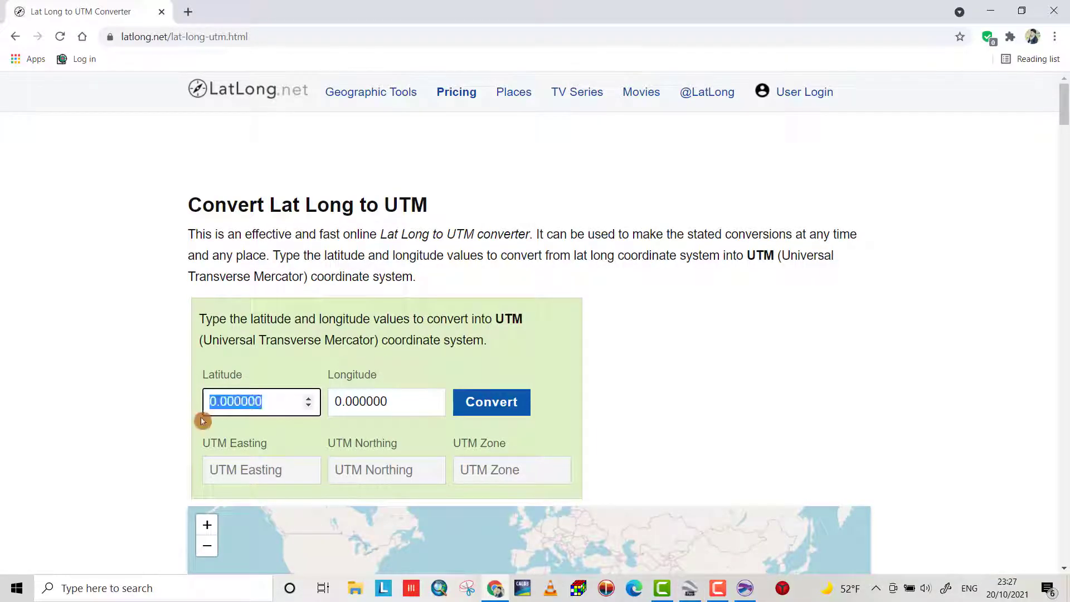
key(ctrl+v)
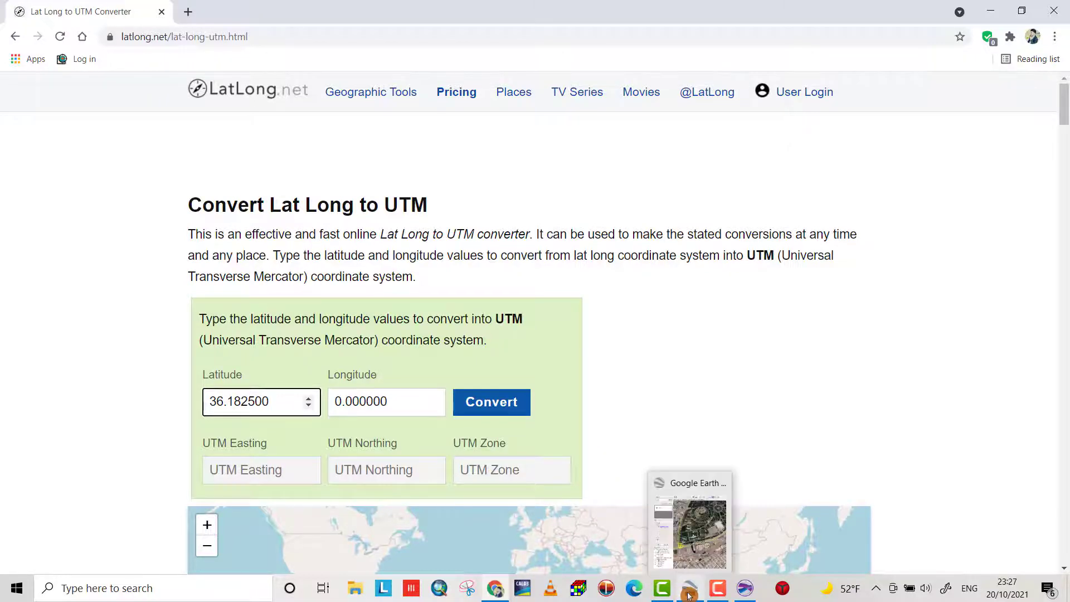
Copy the placemark's longitude 43.975216 into the converter's Longitude field
click(663, 590)
drag(296, 300, 232, 299)
key(ctrl+c)
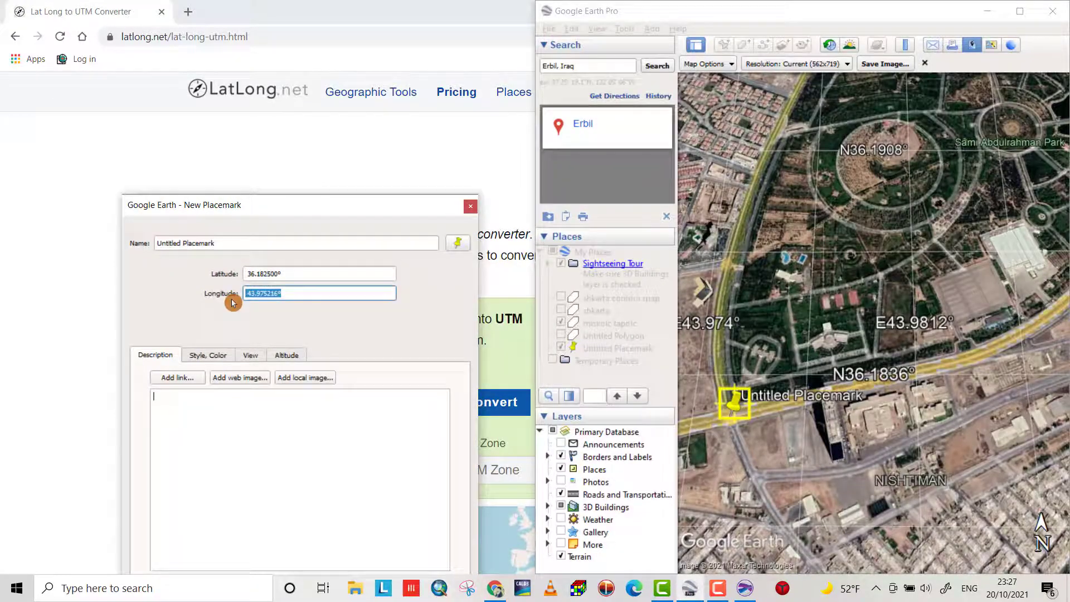
click(148, 150)
click(355, 401)
double_click(356, 402)
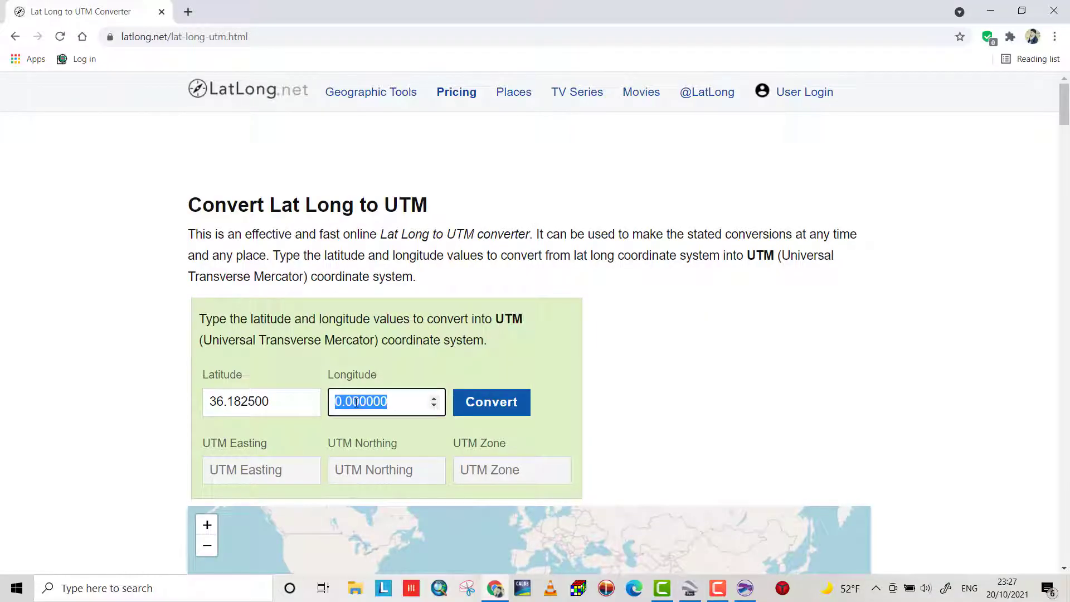
key(ctrl+v)
Convert to UTM and copy the easting 407850.43 (zone 38S) for Surfer
click(491, 413)
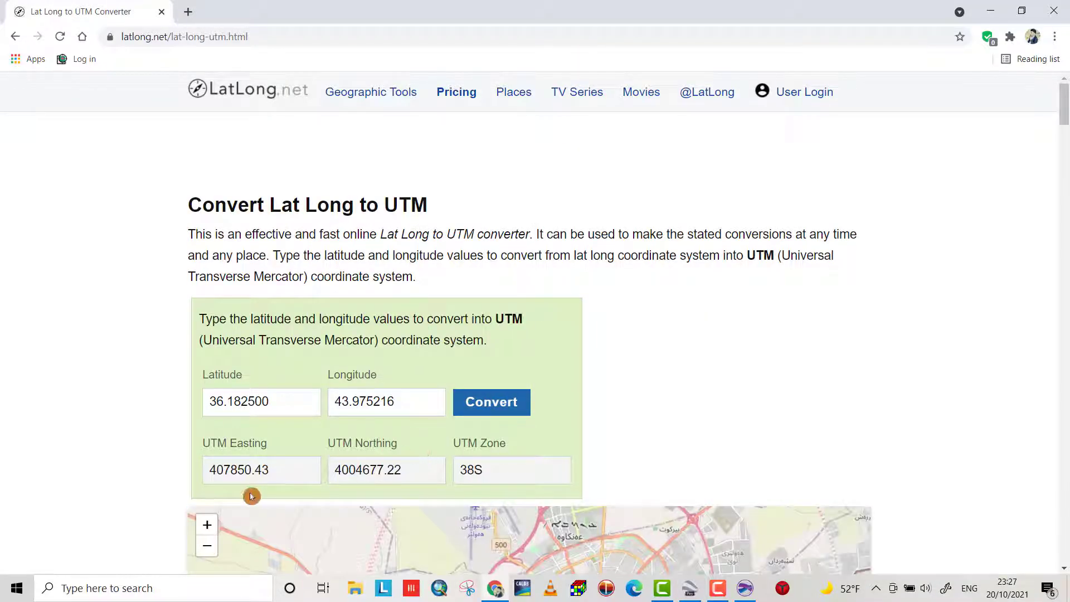
drag(281, 473, 203, 475)
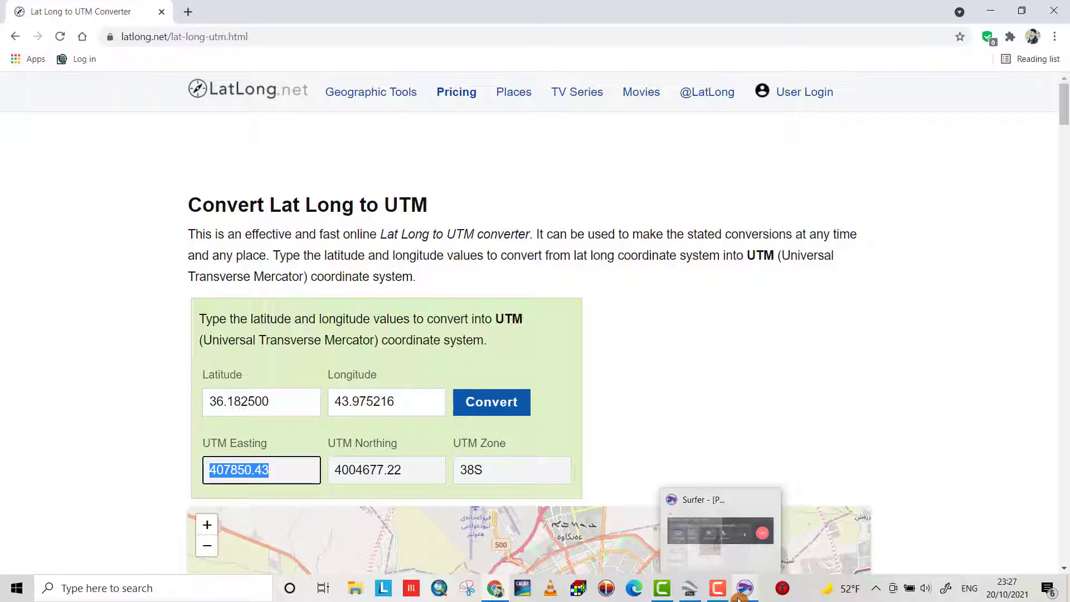
click(747, 529)
Enter point 1's targets: X 407850.43 and Y 4004677.22 from the UTM converter
double_click(217, 262)
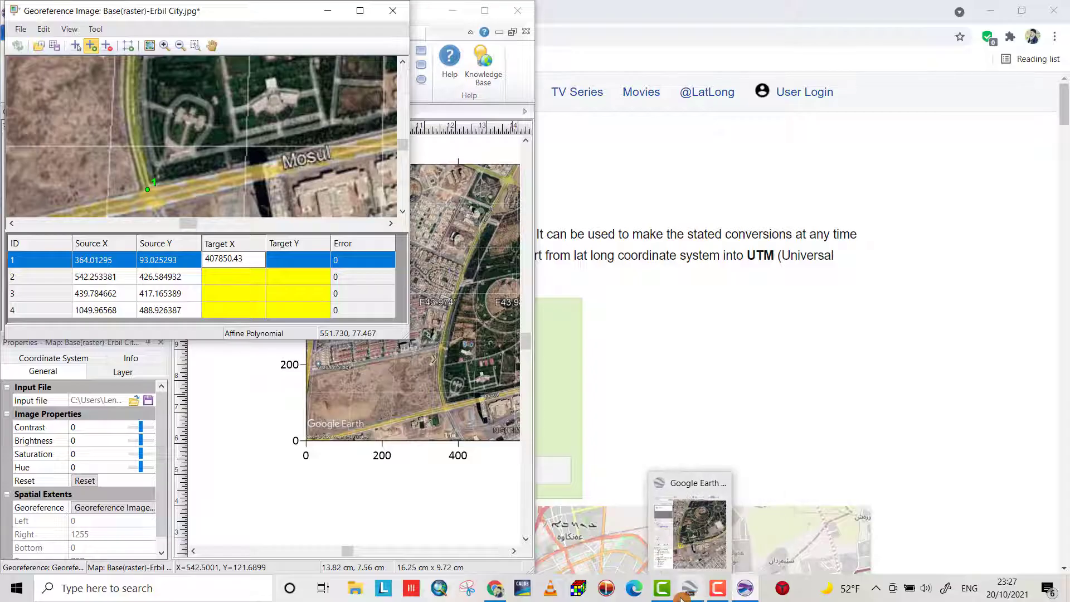
click(504, 530)
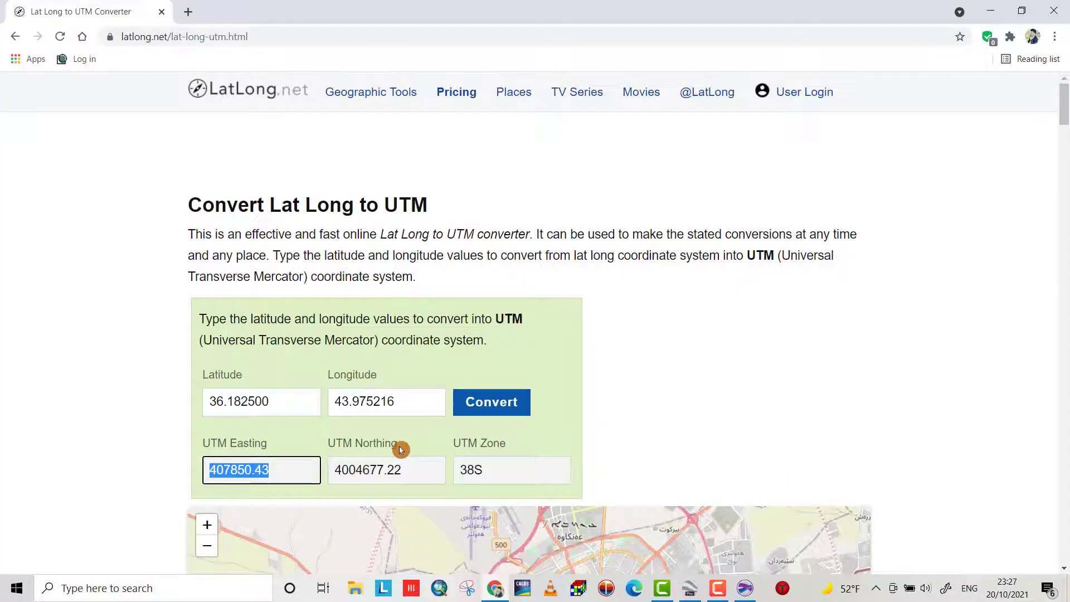
click(411, 468)
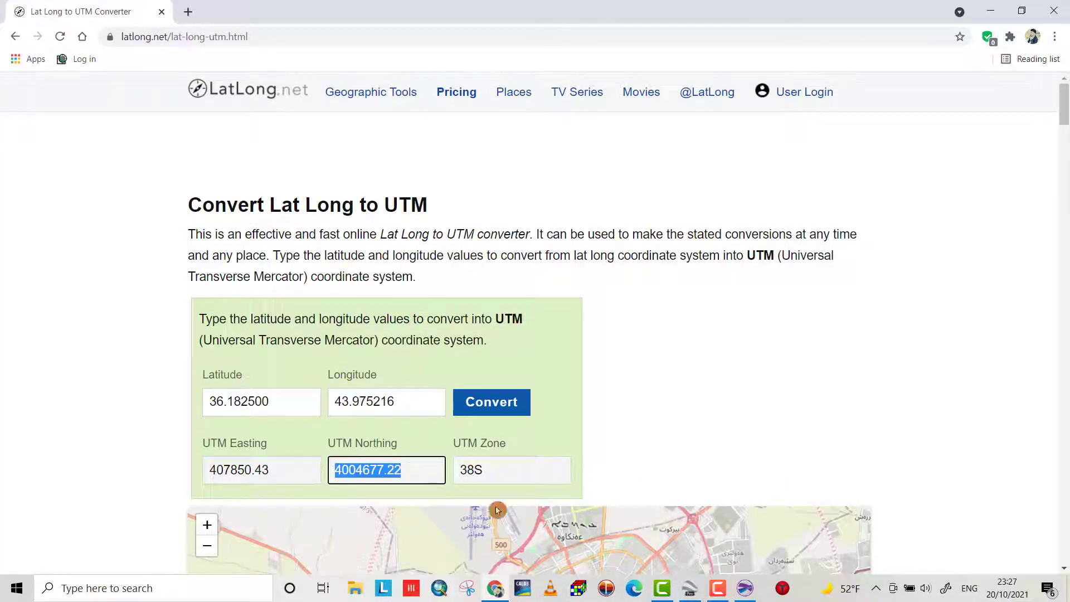
click(746, 588)
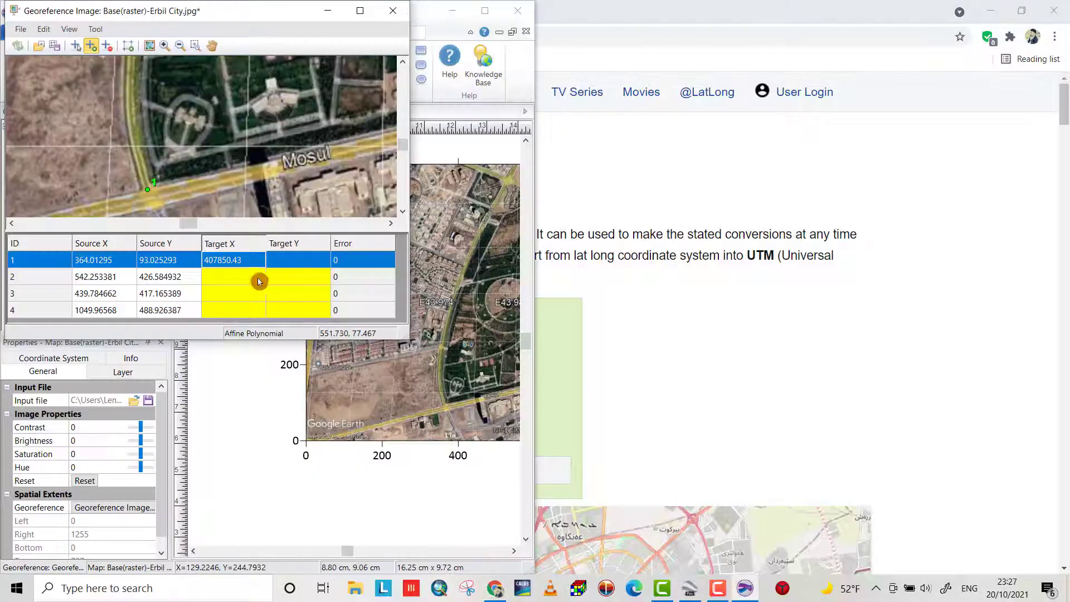
click(299, 265)
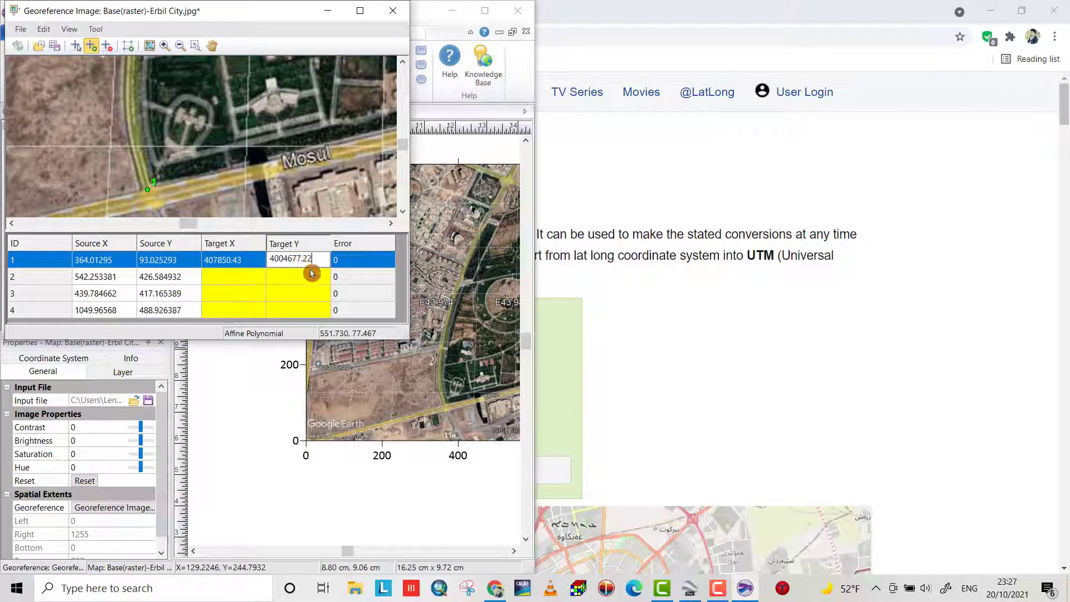
Pan the Erbil image to show points 2 and 3, then return to the Google Earth placemark
scroll(262, 161, down, 3)
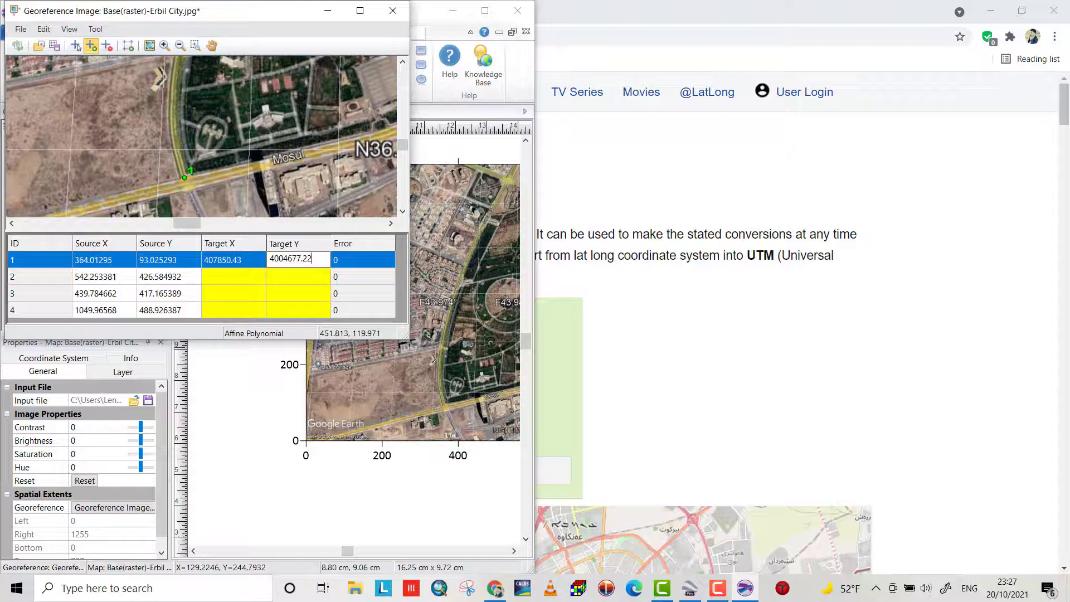
scroll(262, 157, down, 2)
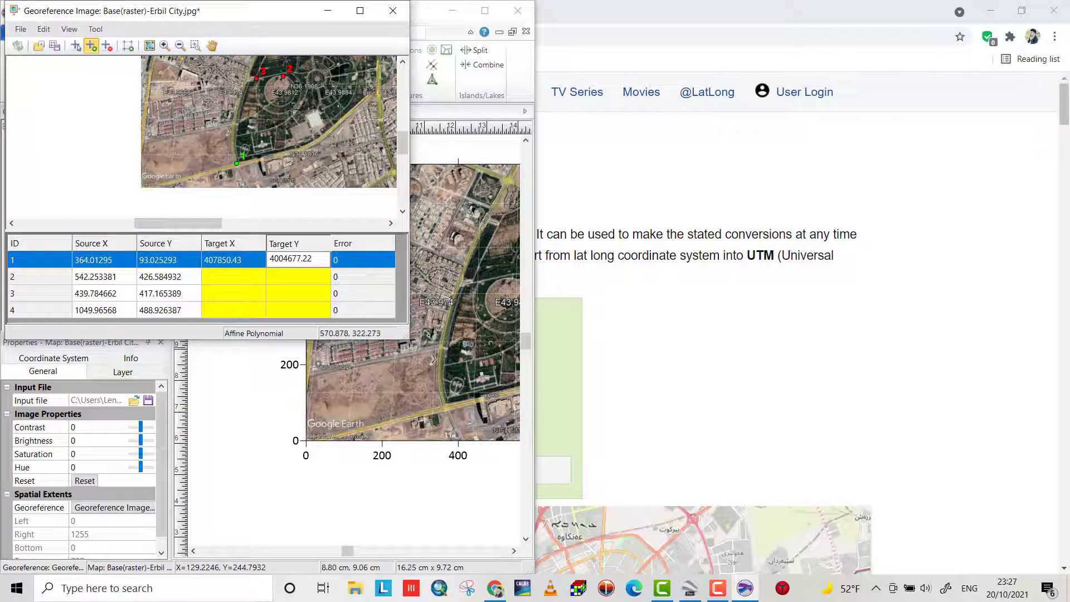
scroll(309, 128, up, 3)
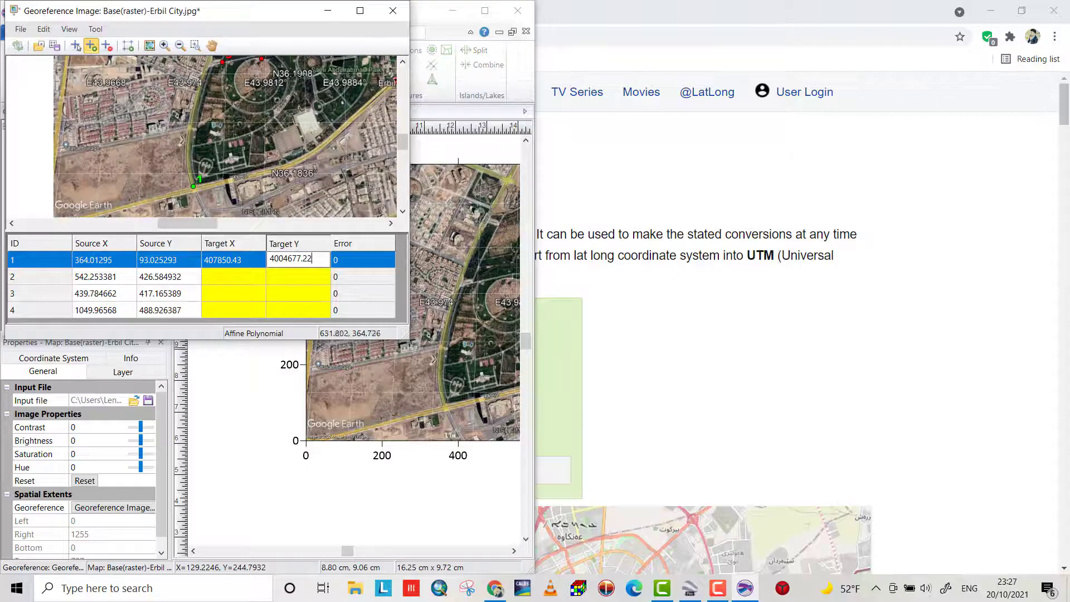
drag(406, 148, 399, 134)
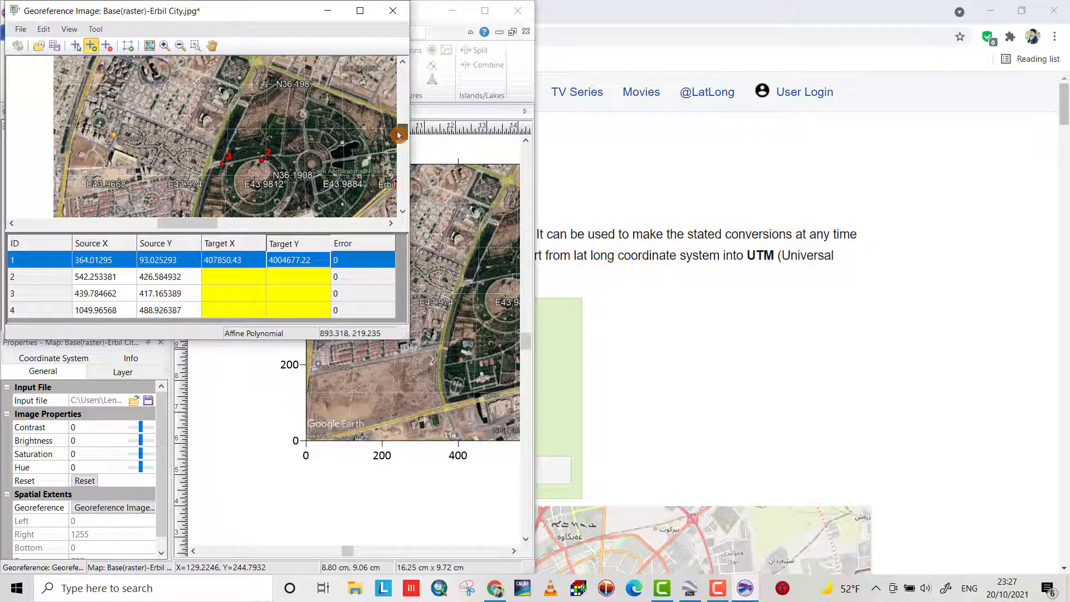
scroll(264, 161, up, 4)
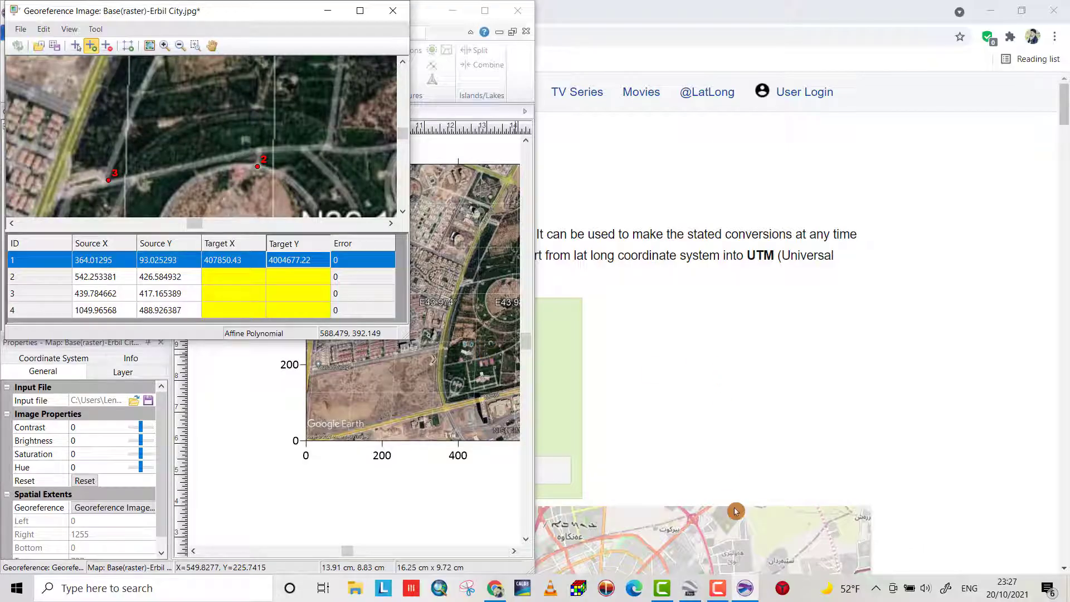
click(694, 592)
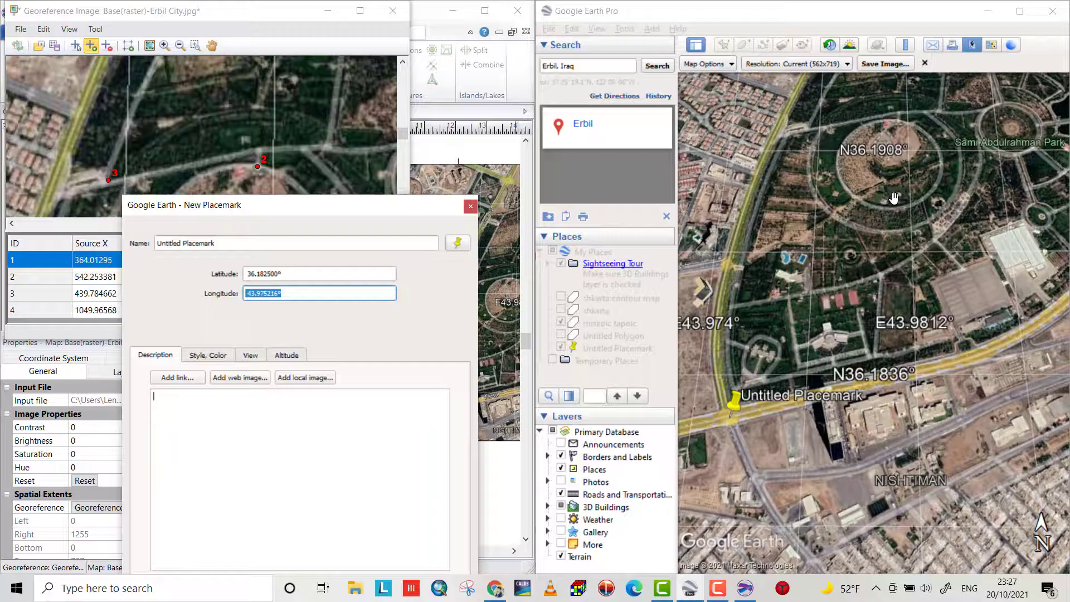
Close the previous placemark's details in Google Earth
scroll(890, 200, down, 2)
scroll(890, 203, up, 4)
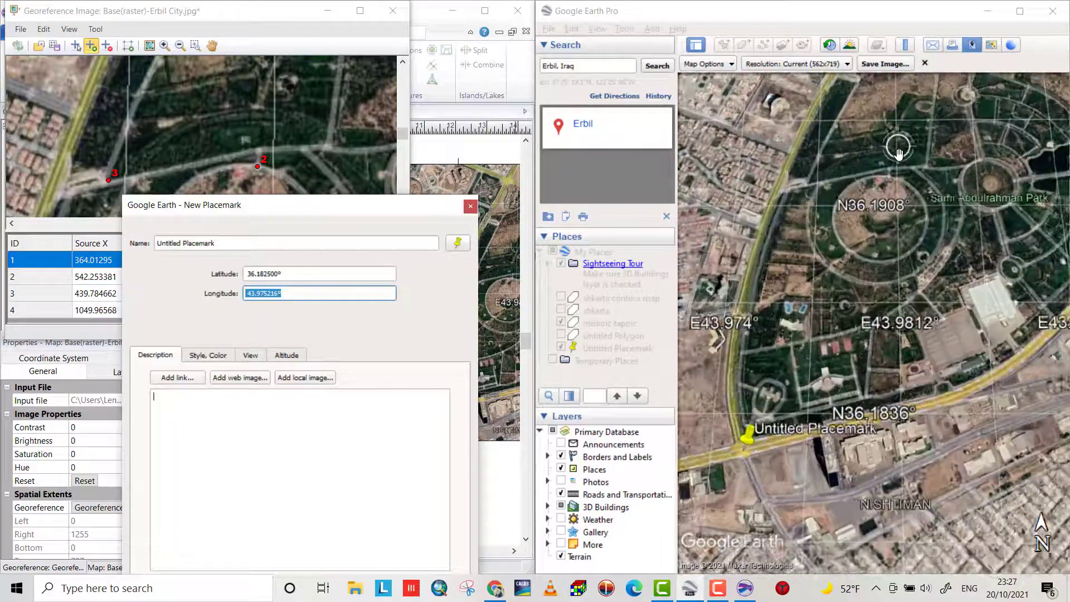
scroll(899, 161, up, 2)
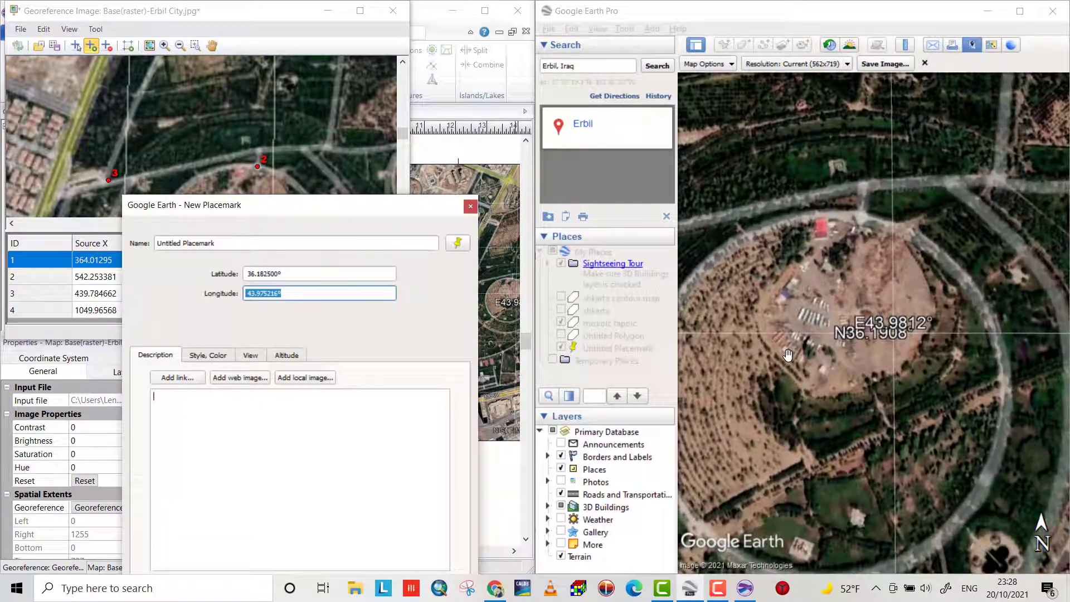
click(722, 69)
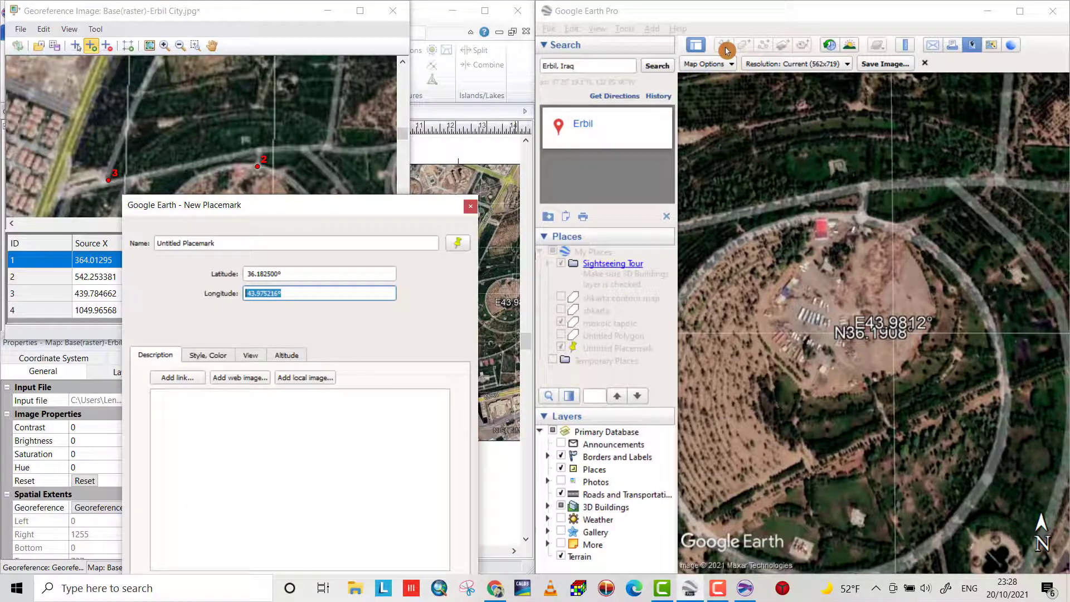
scroll(788, 299, down, 3)
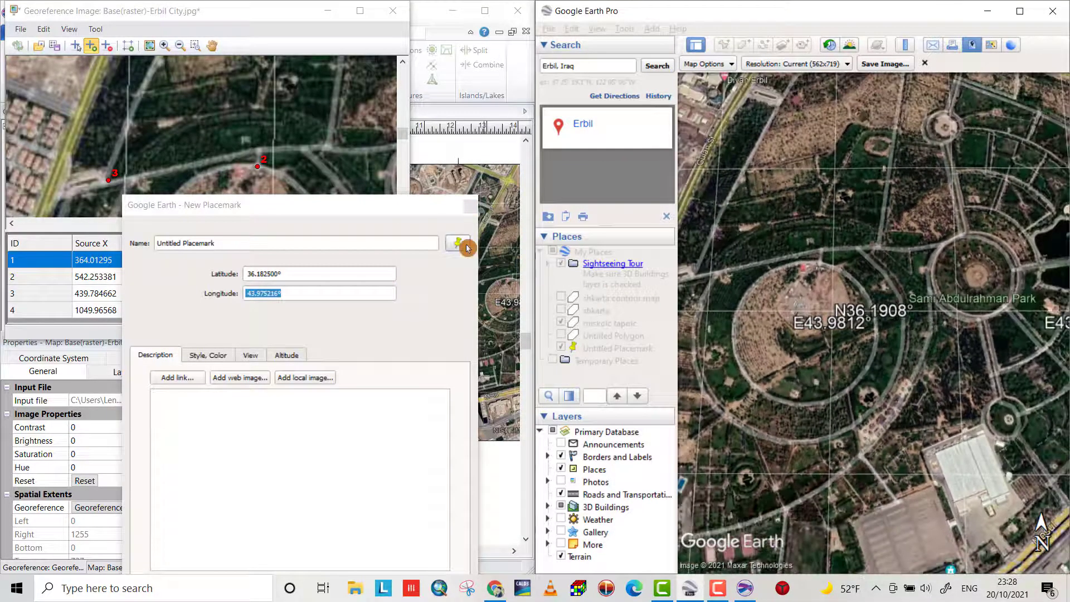
click(470, 206)
Place a new placemark on the circular park's rim and copy its latitude 36.191939
click(724, 45)
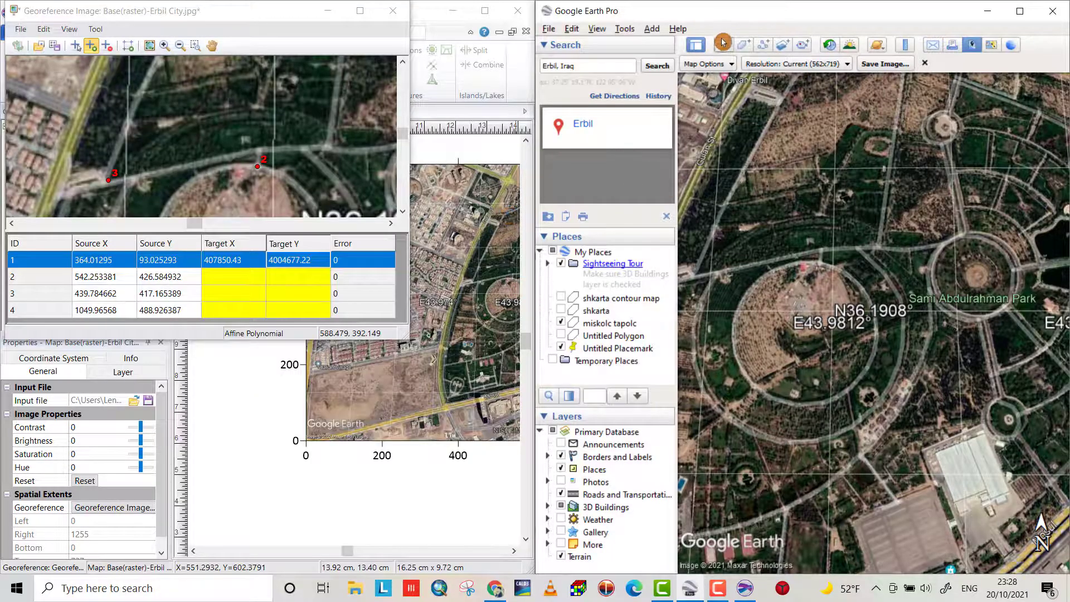
drag(874, 314, 821, 269)
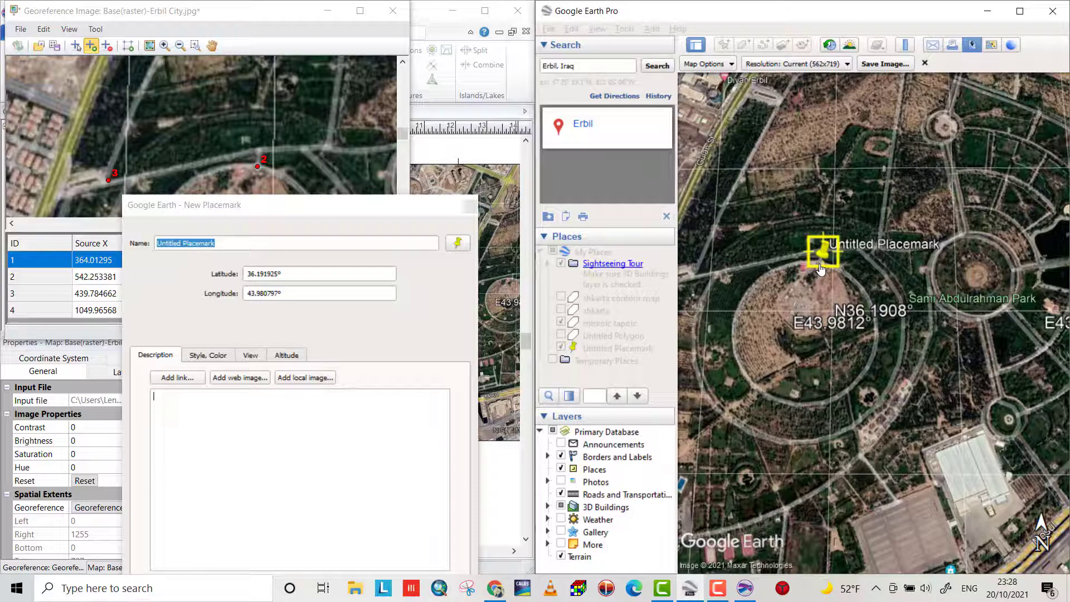
scroll(822, 269, up, 3)
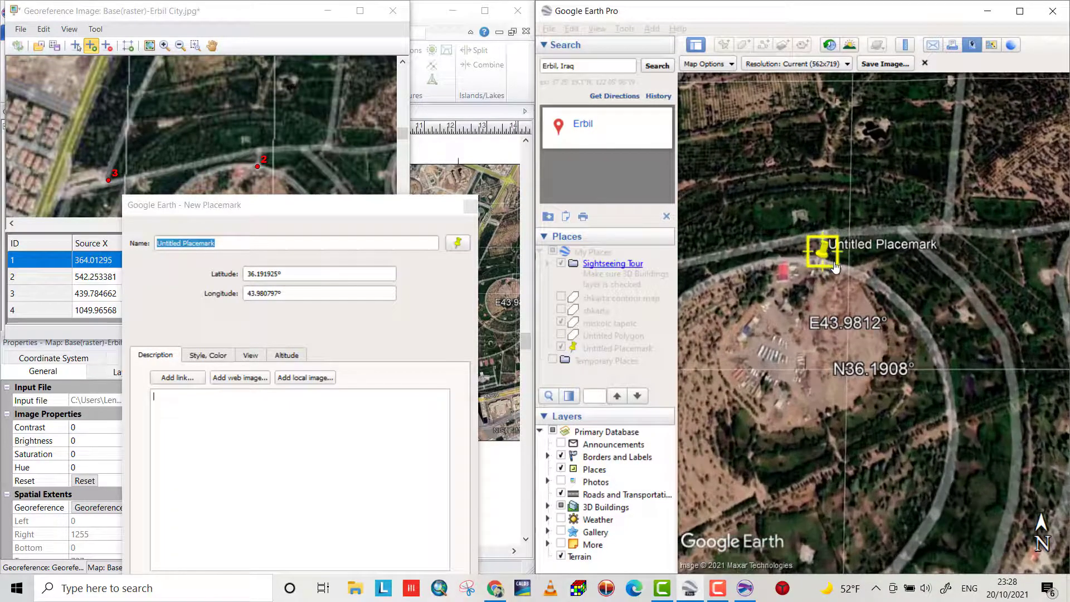
drag(836, 267, 823, 268)
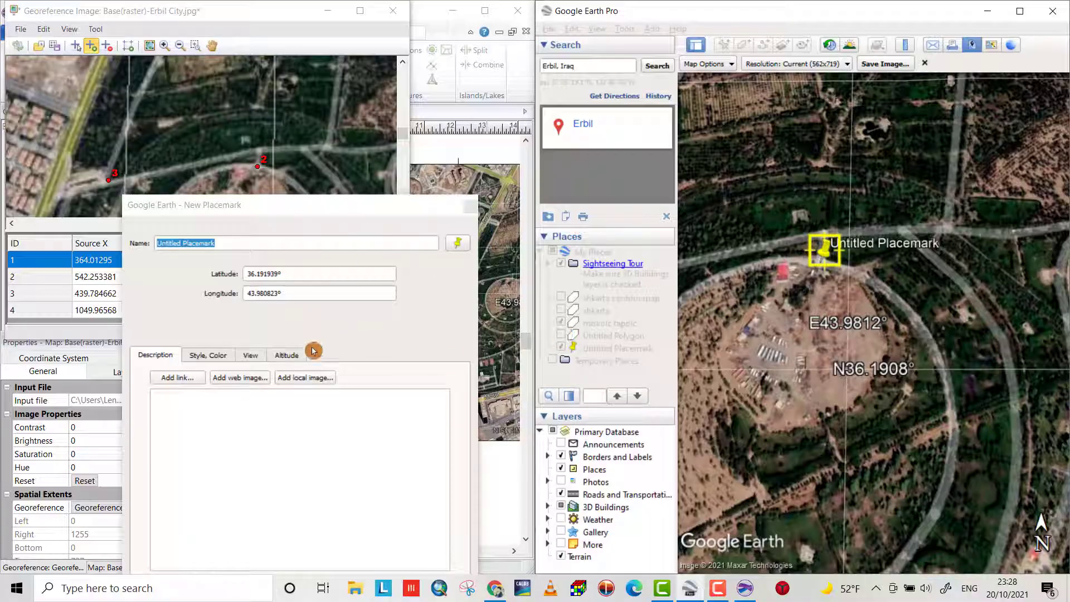
drag(302, 277, 250, 274)
key(ctrl+c)
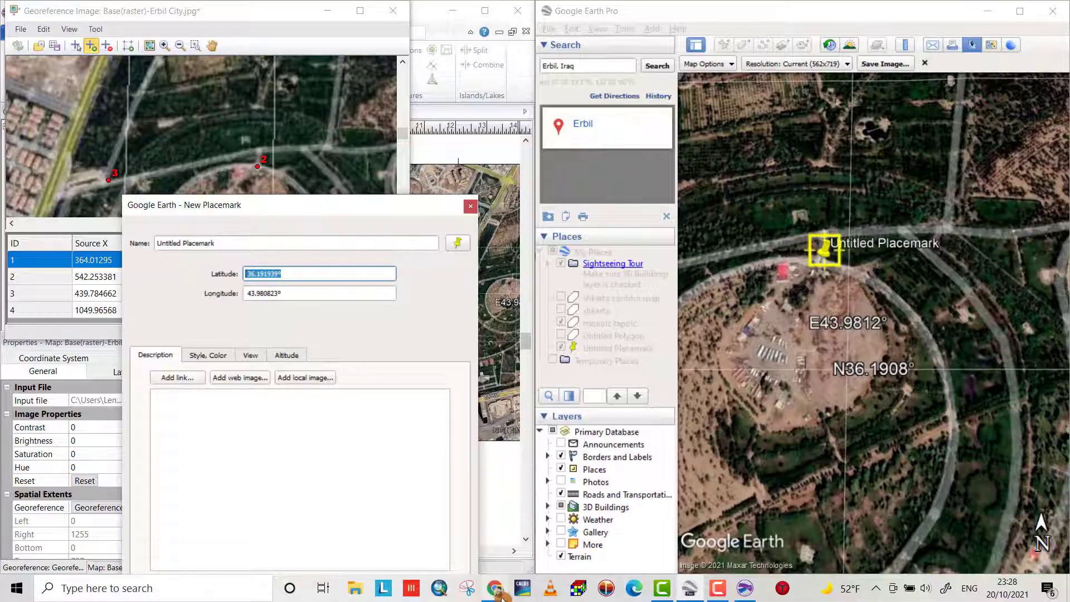
Enter latitude 36.191939 in the converter and copy the placemark's longitude 43.980823
click(502, 595)
drag(283, 409, 192, 393)
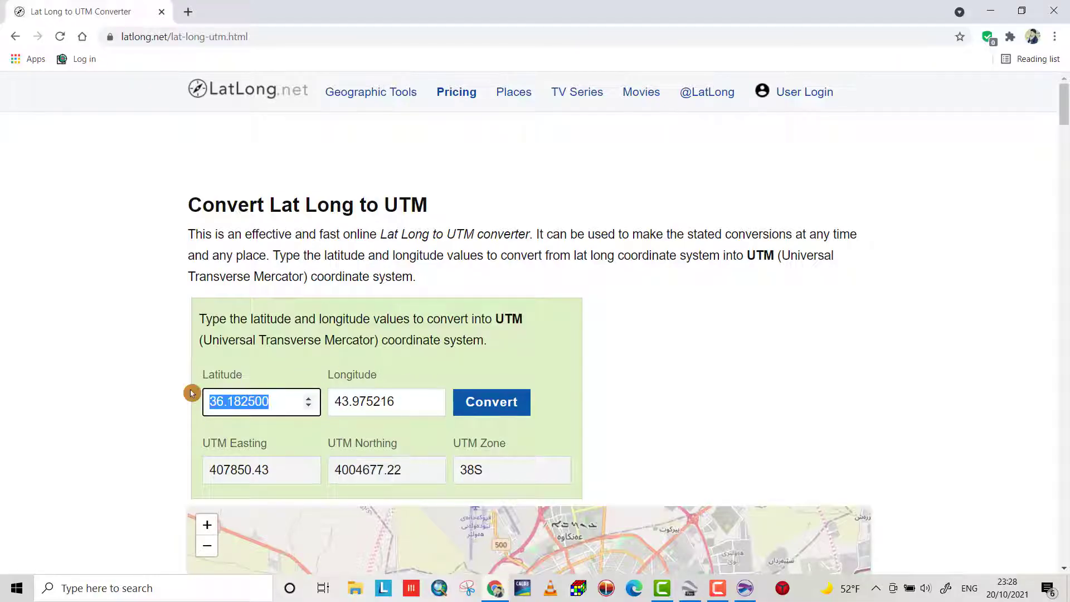
key(ctrl+v)
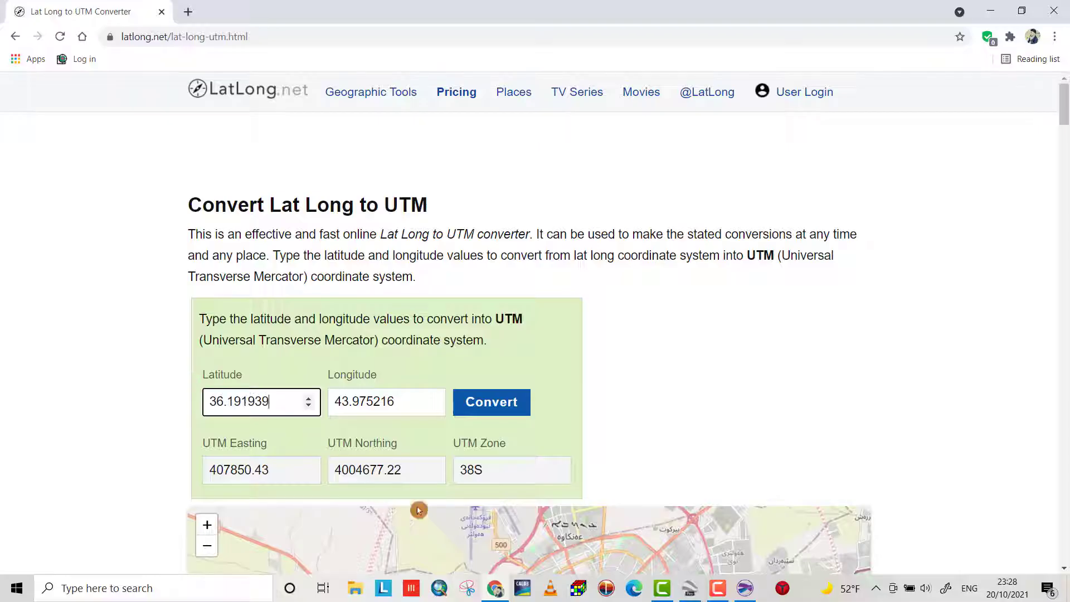
click(687, 596)
key(ctrl+v)
key(Tab)
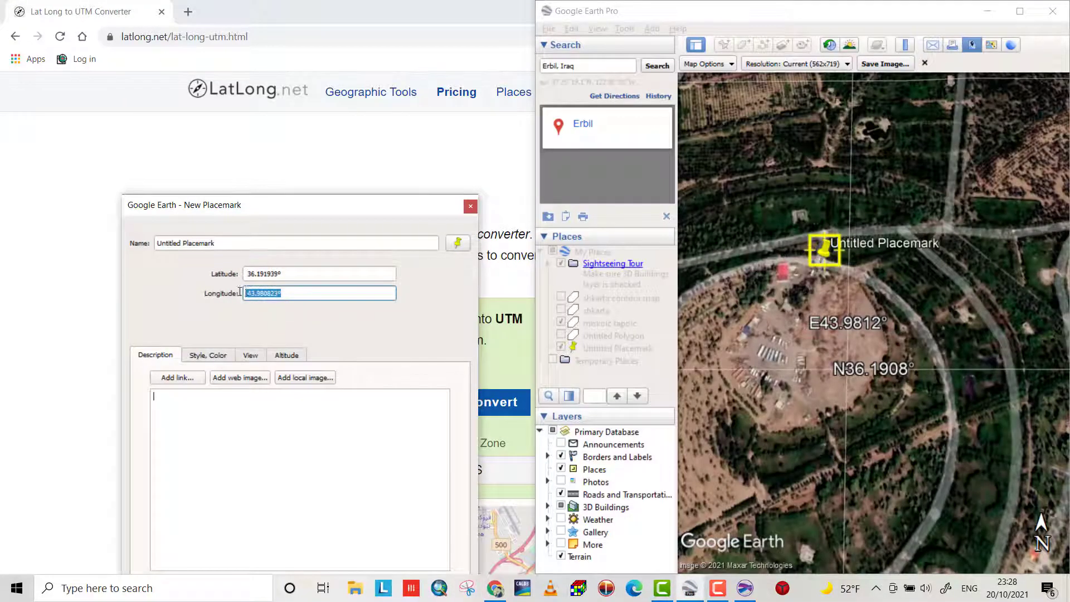
click(240, 293)
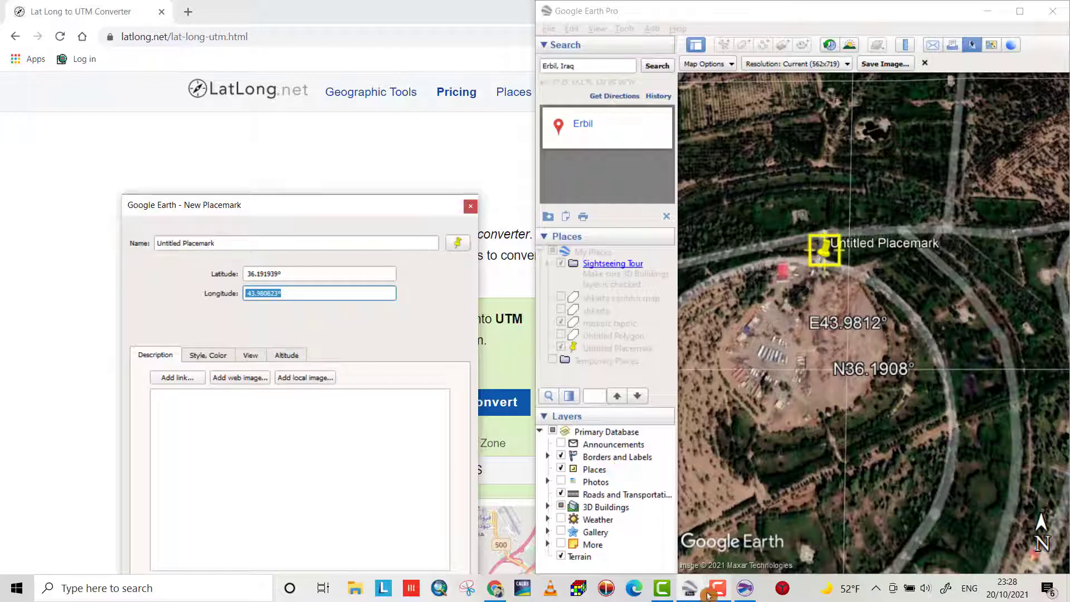
Paste longitude 43.980823 into the converter and convert to UTM zone 38S
mouse_move(697, 597)
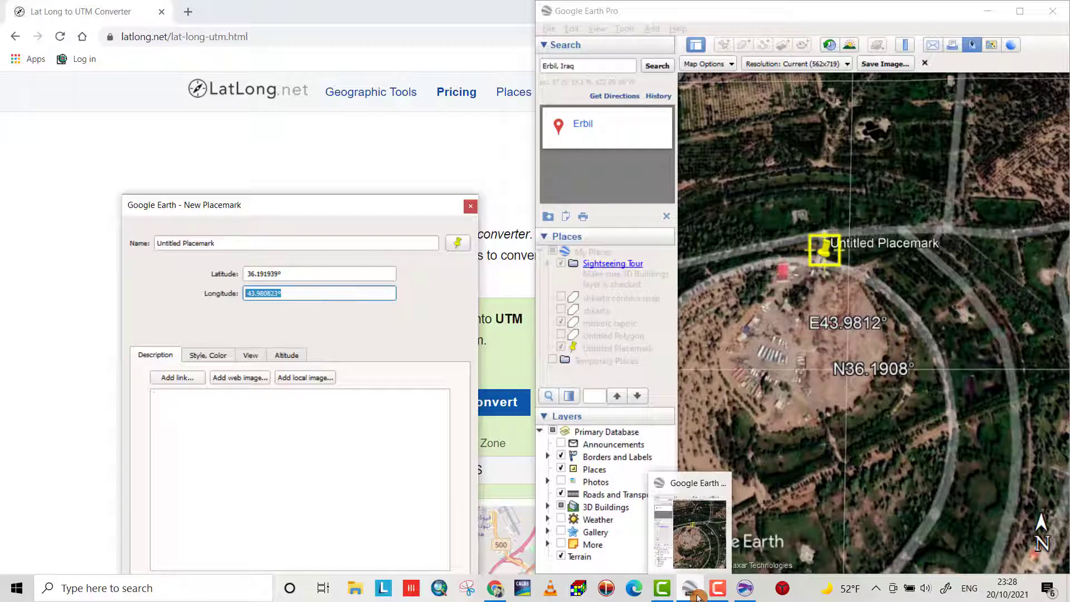
click(495, 588)
drag(397, 402, 342, 406)
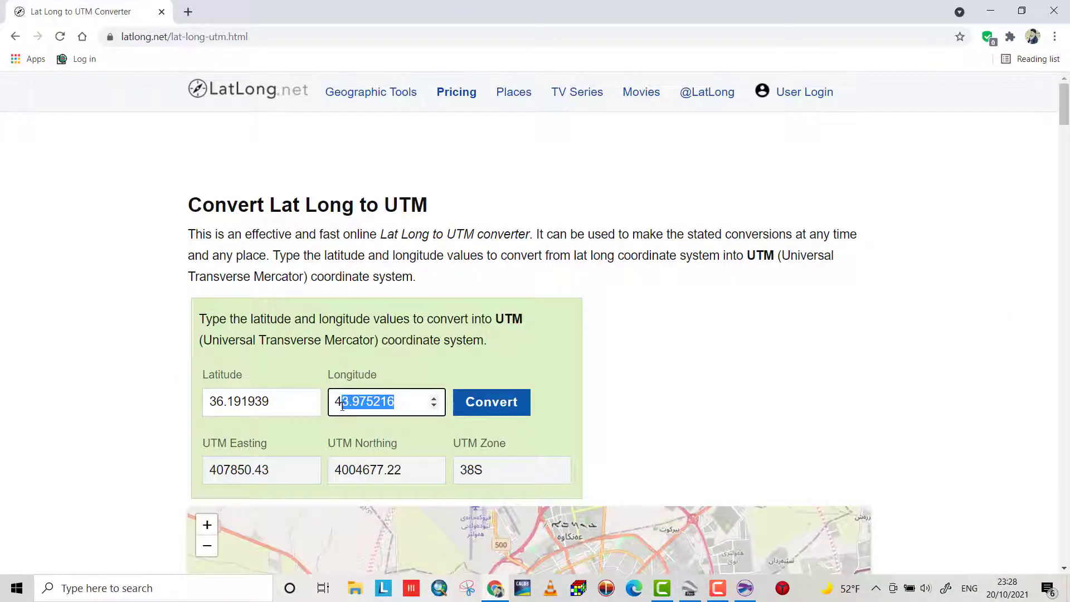
text(43.980823)
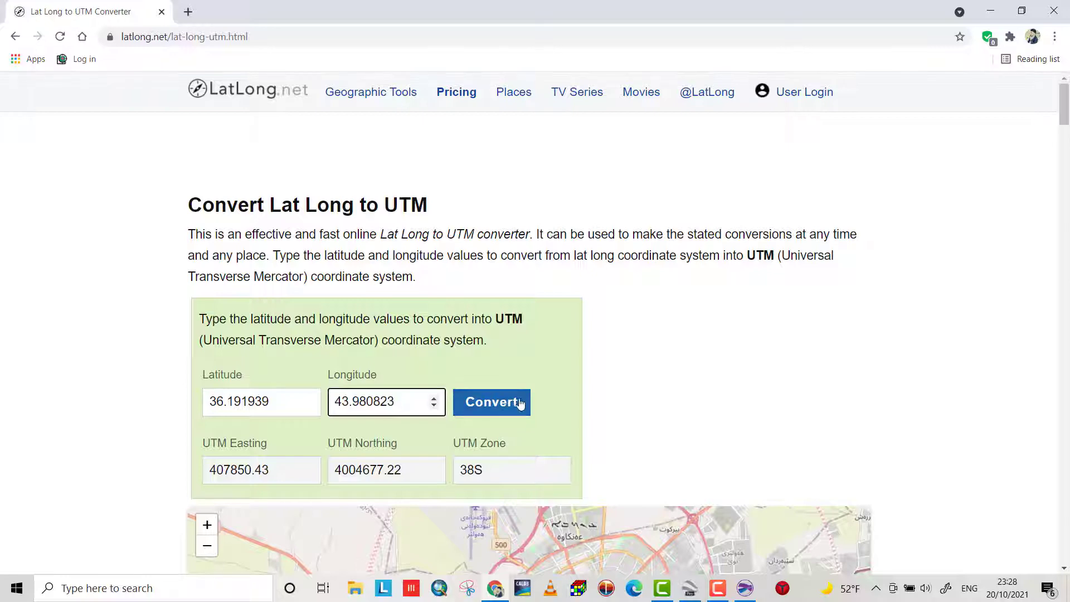
click(519, 402)
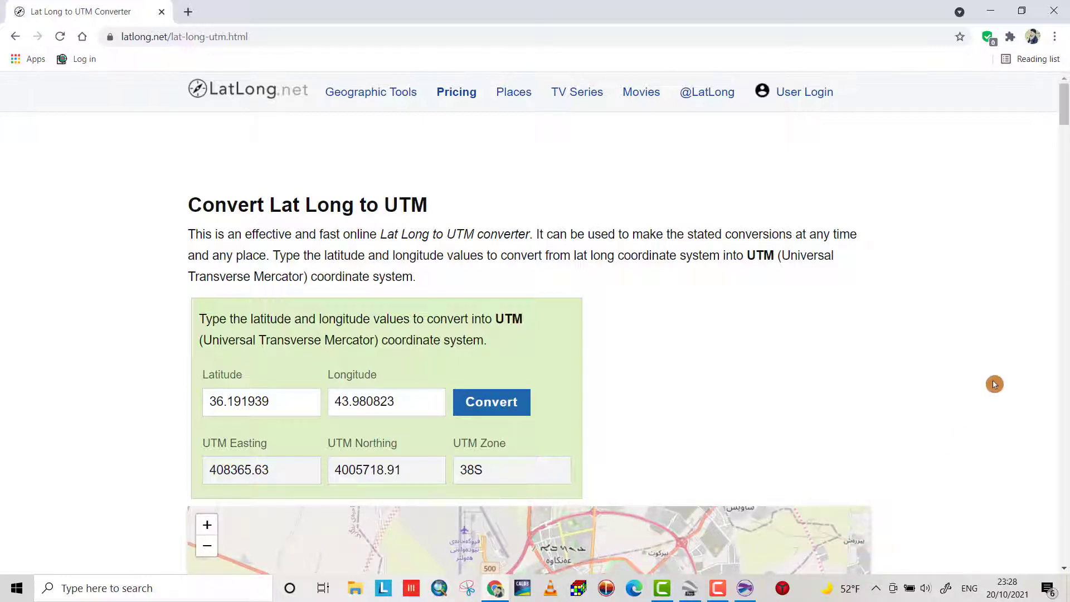
Copy the resulting UTM Easting 408365.63
drag(1065, 120, 1066, 138)
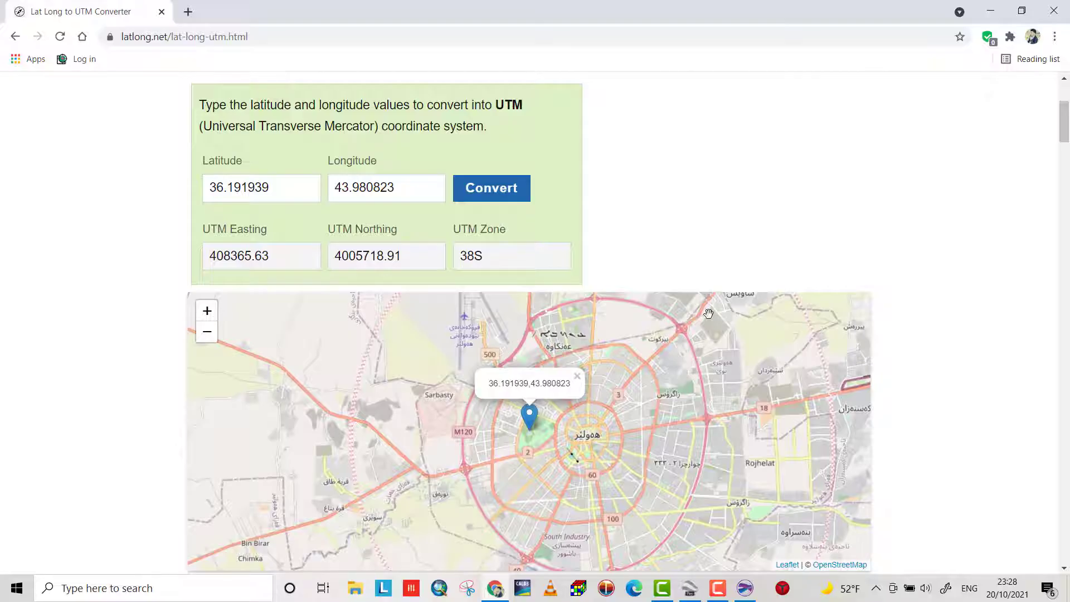
scroll(516, 435, up, 3)
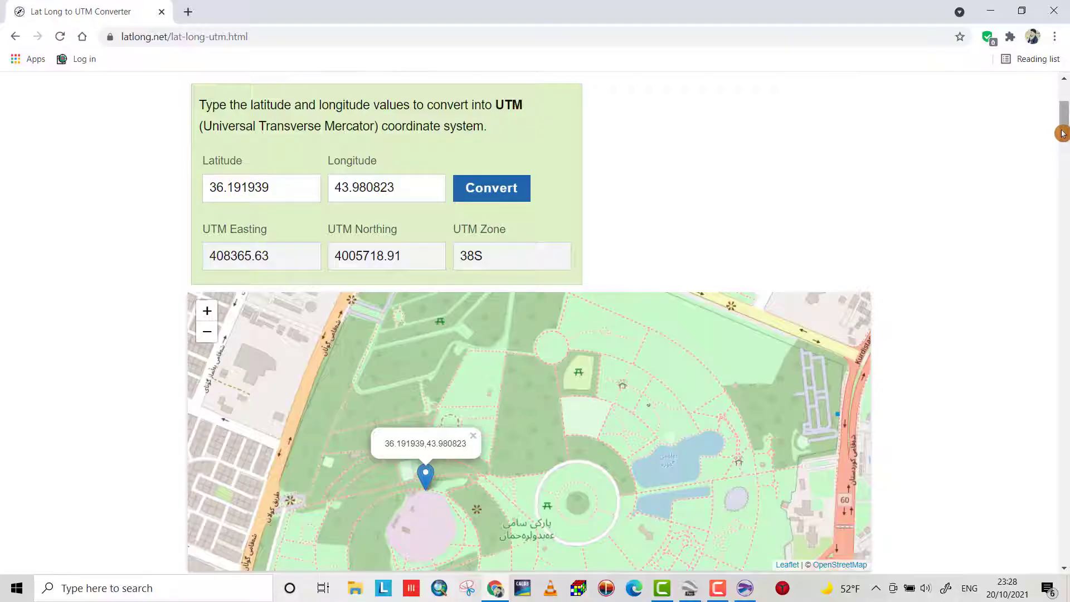
drag(1064, 133, 1064, 140)
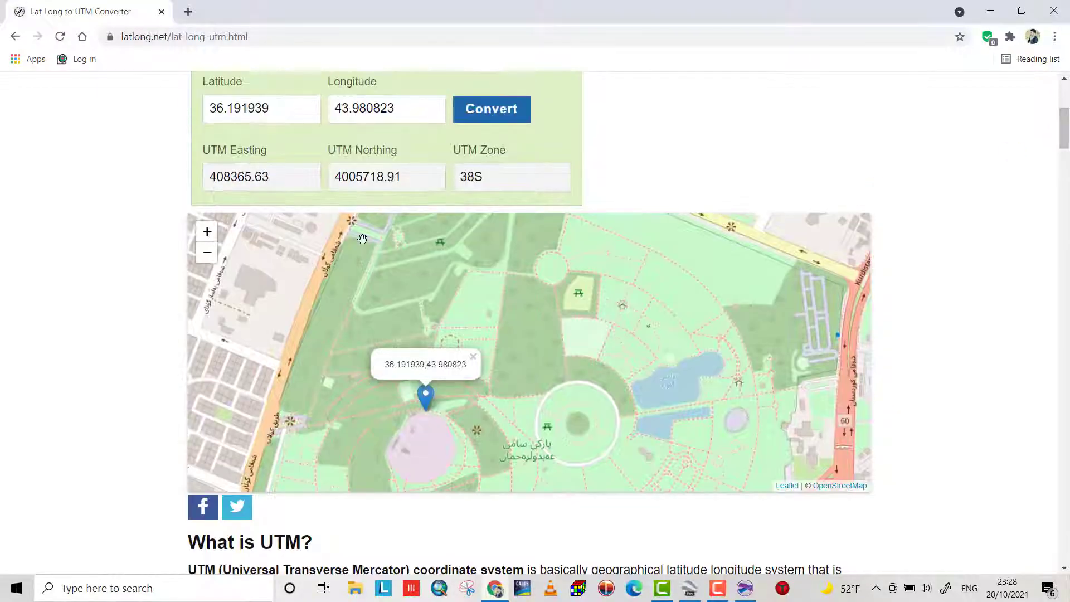
drag(292, 181, 185, 198)
key(ctrl+c)
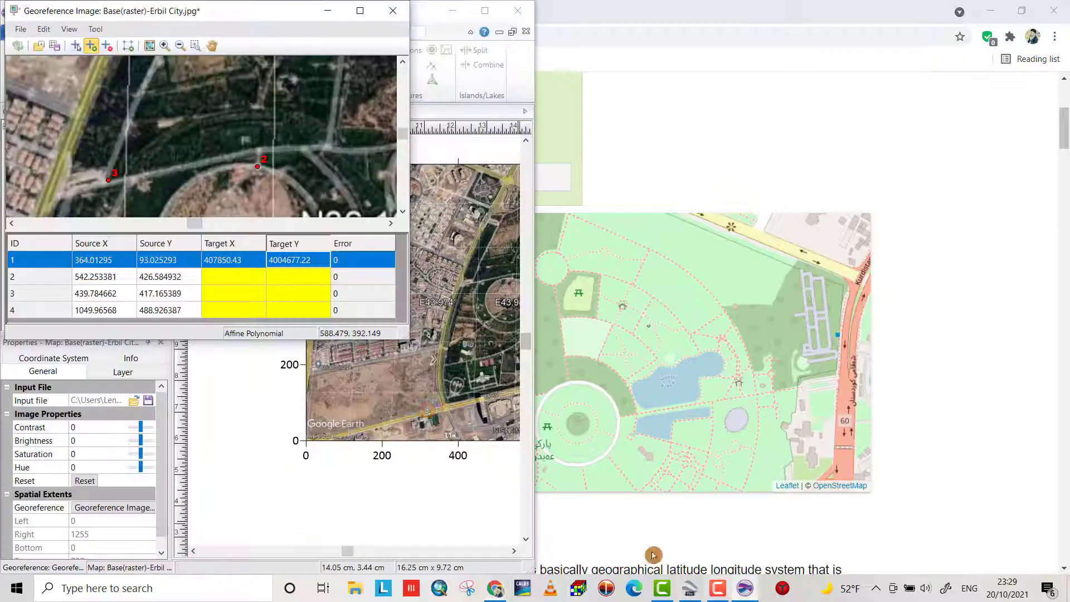
Paste easting 408365.63 into row 2's Target X and northing 4005718.91 into its Target Y
click(745, 588)
double_click(225, 277)
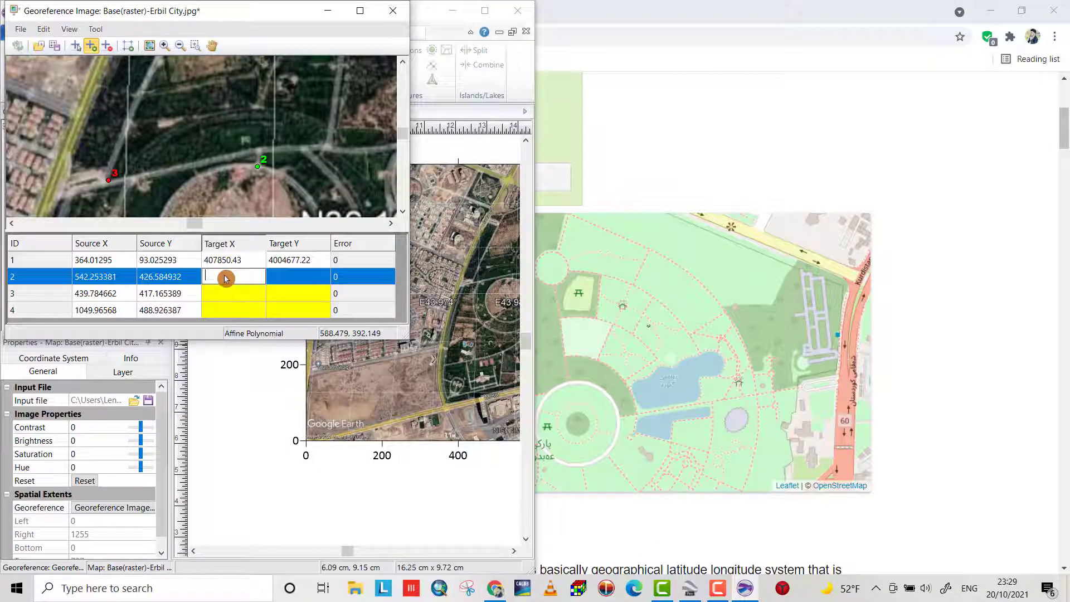
key(ctrl+v)
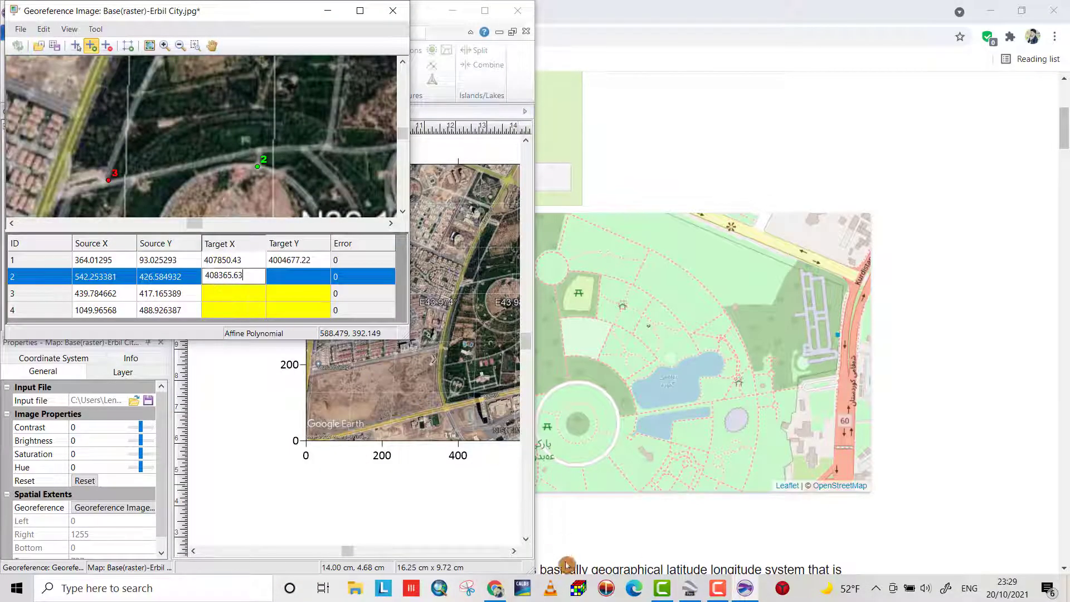
click(495, 589)
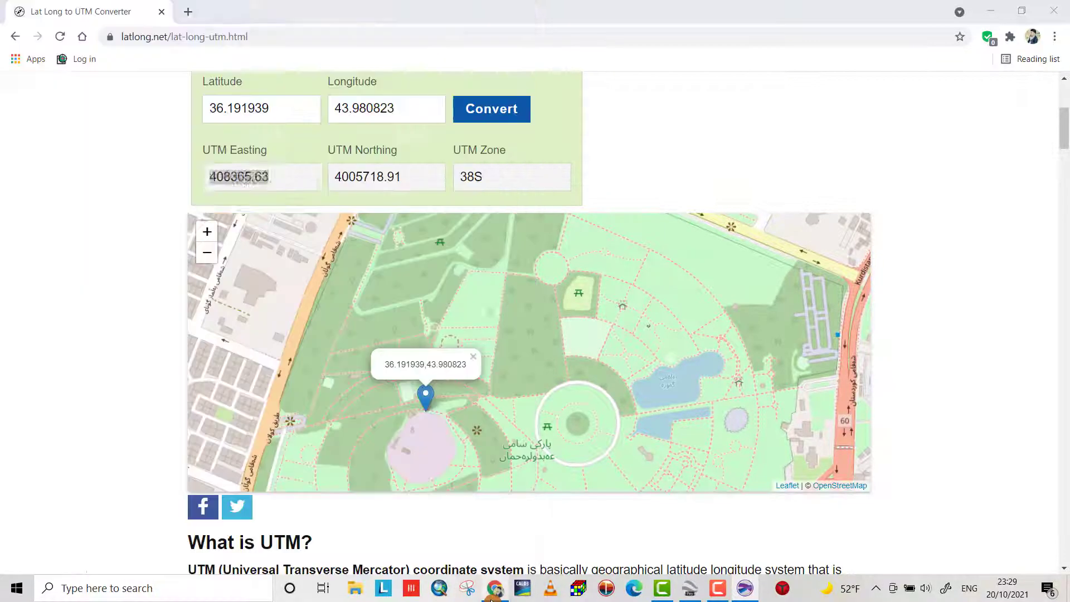
drag(404, 180, 326, 179)
key(ctrl+c)
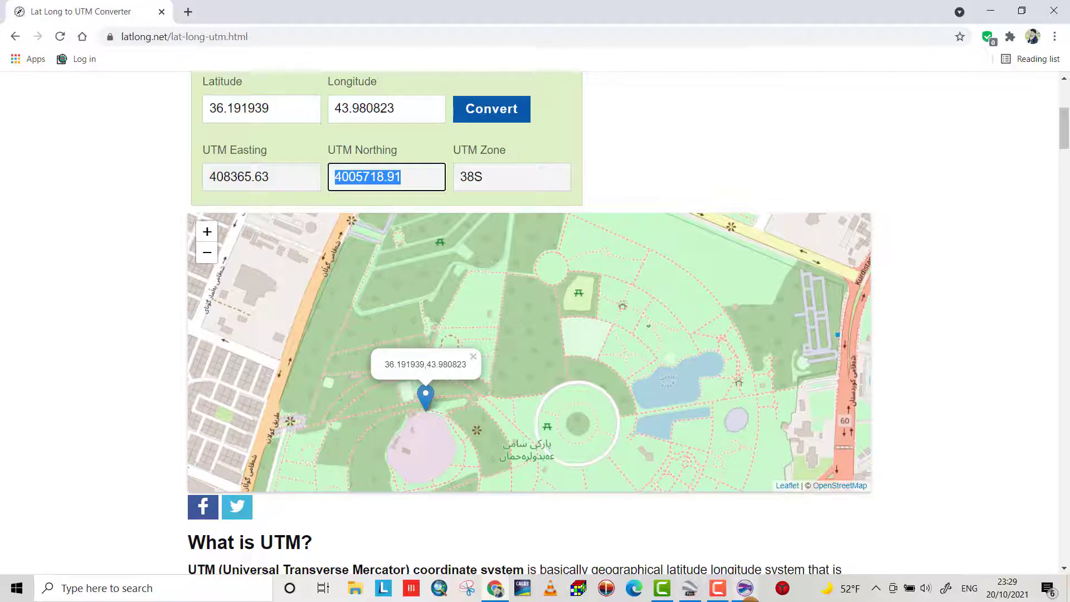
click(745, 588)
click(290, 278)
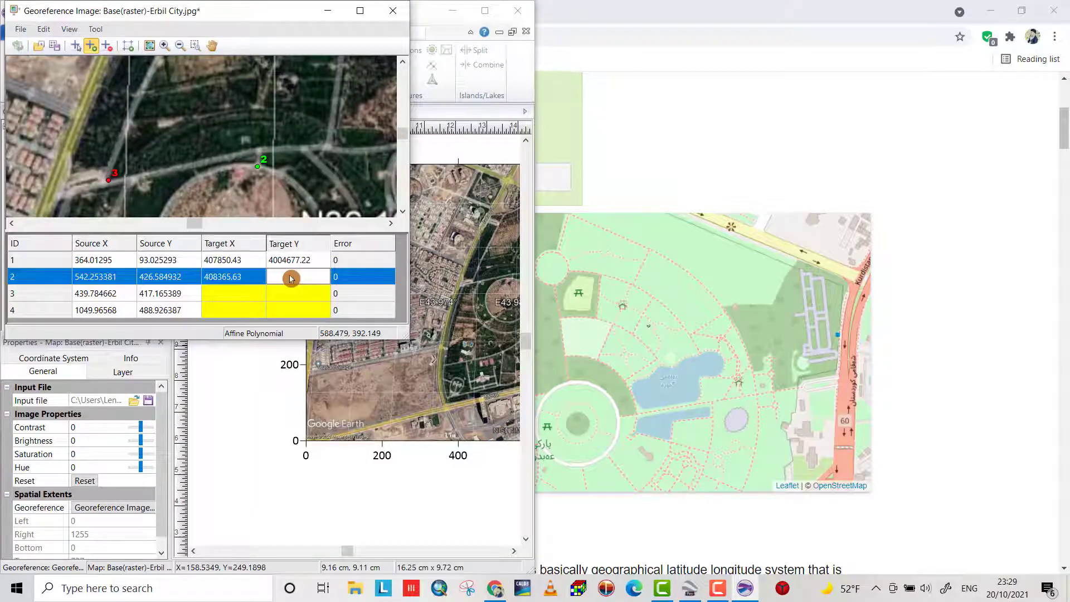
key(ctrl+v)
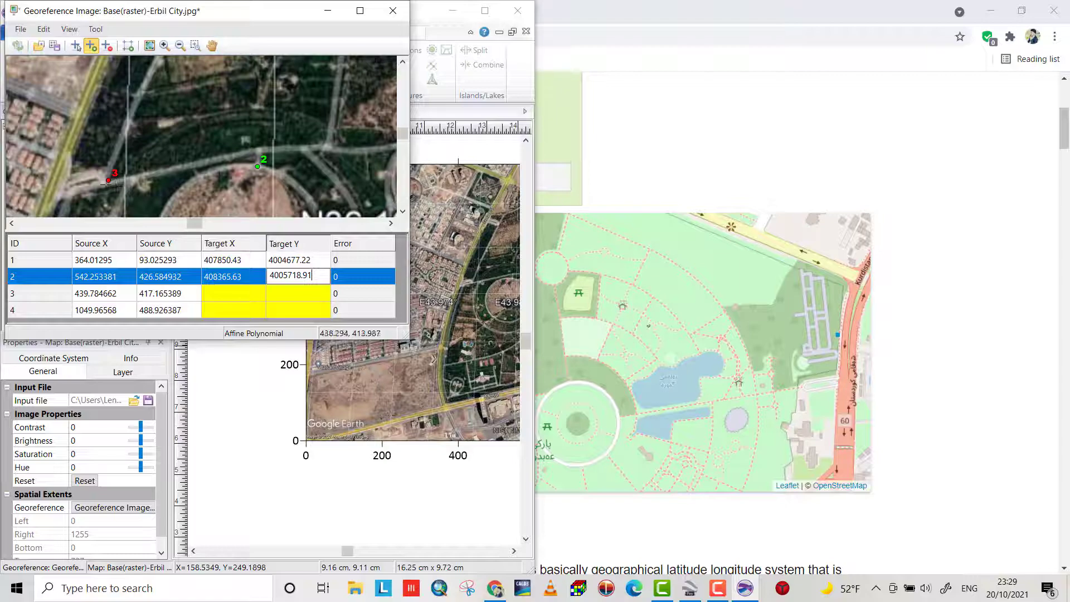
Move the placemark west onto the park-edge road and copy its latitude 36.191612
click(690, 588)
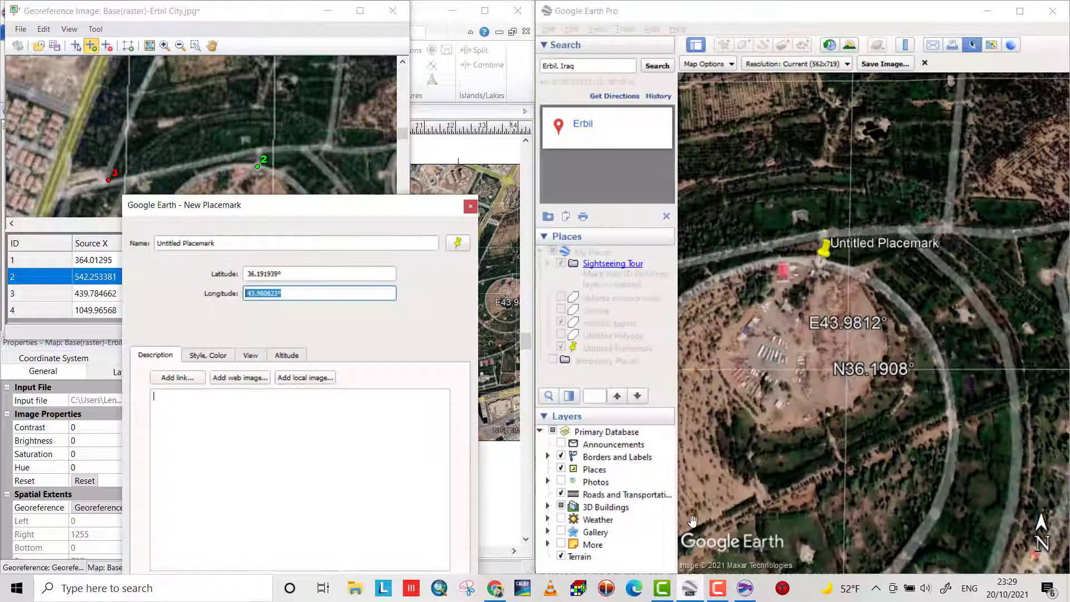
scroll(843, 333, down, 3)
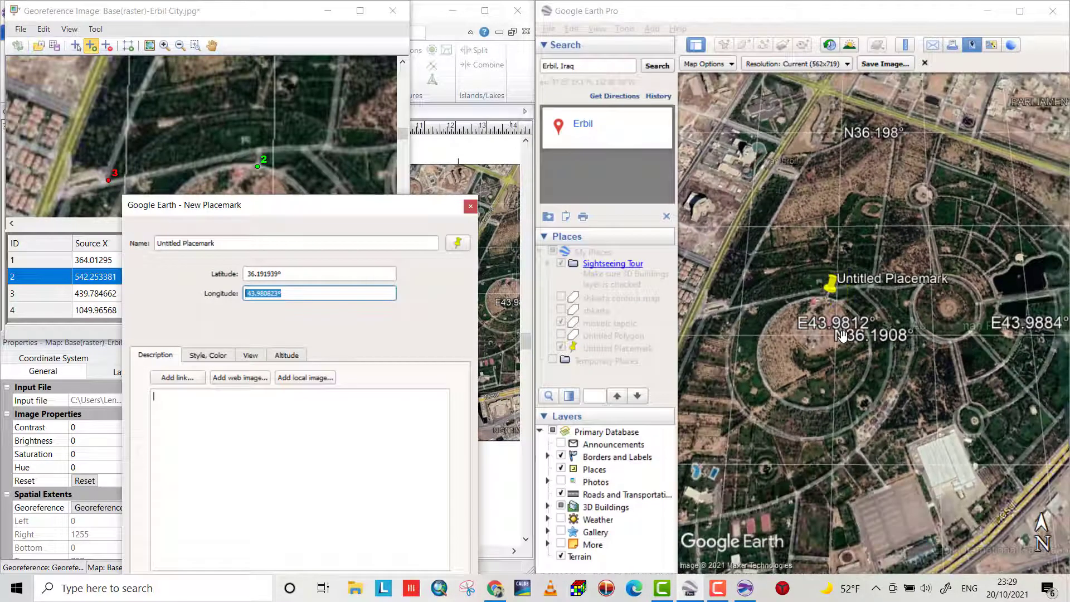
scroll(700, 277, up, 2)
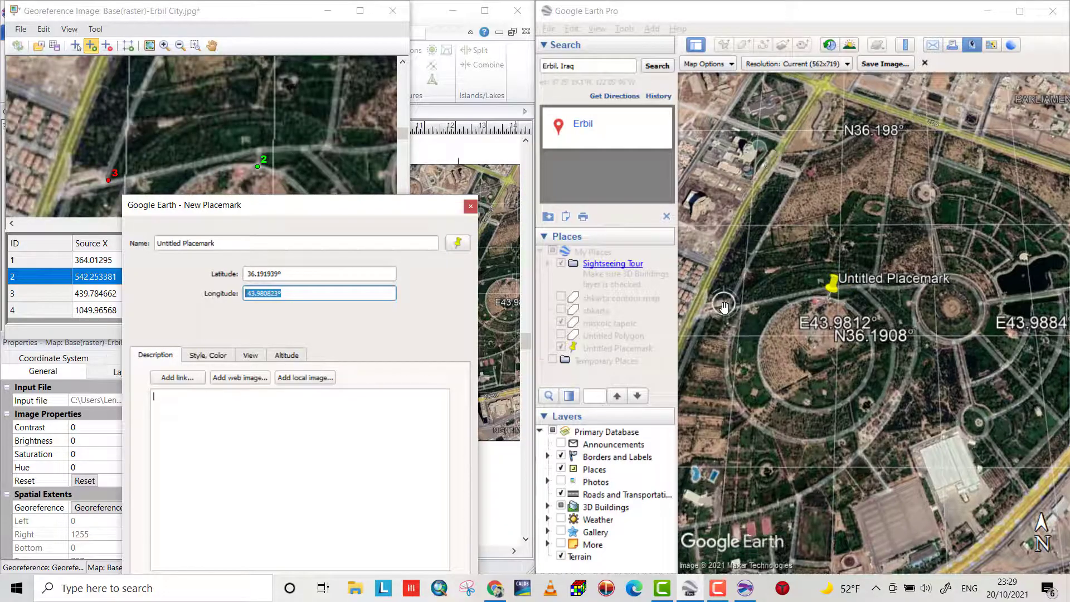
drag(891, 291, 730, 317)
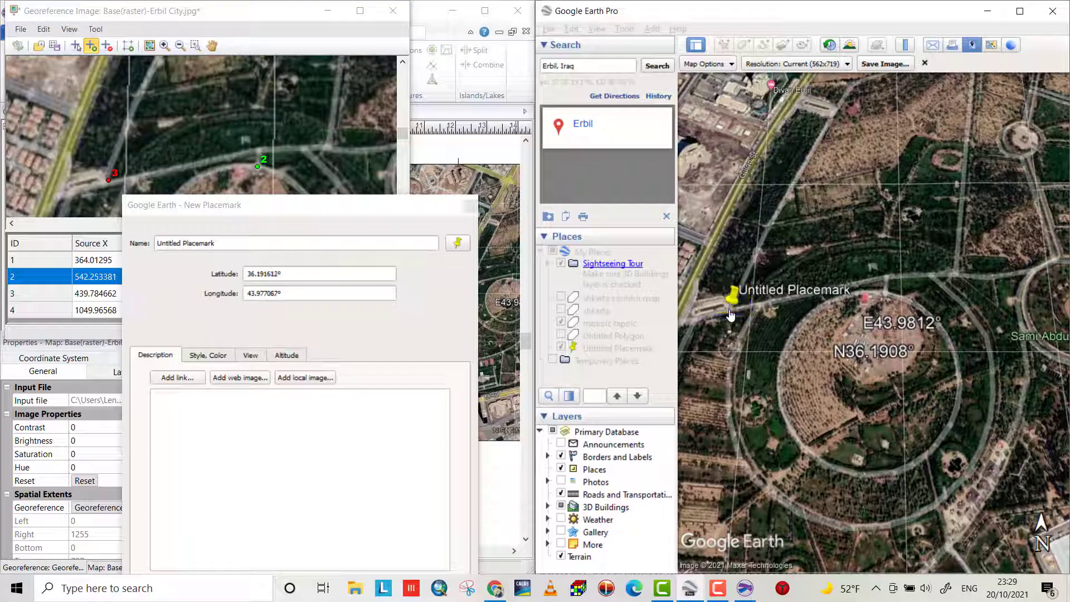
drag(281, 275, 234, 275)
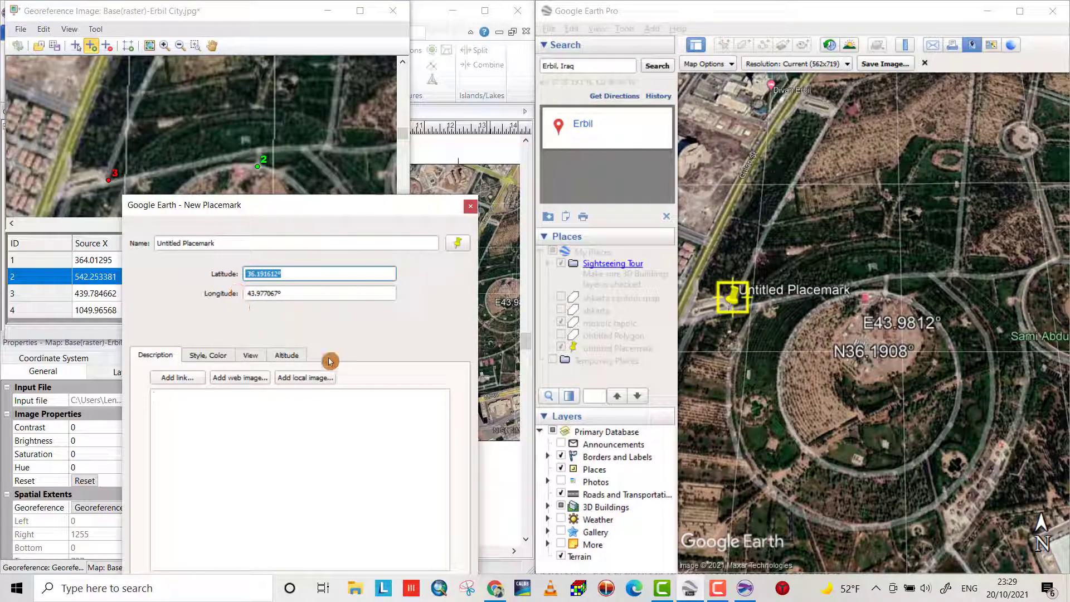
Enter latitude 36.191612 in the converter and copy the placemark's longitude 43.977067
click(496, 589)
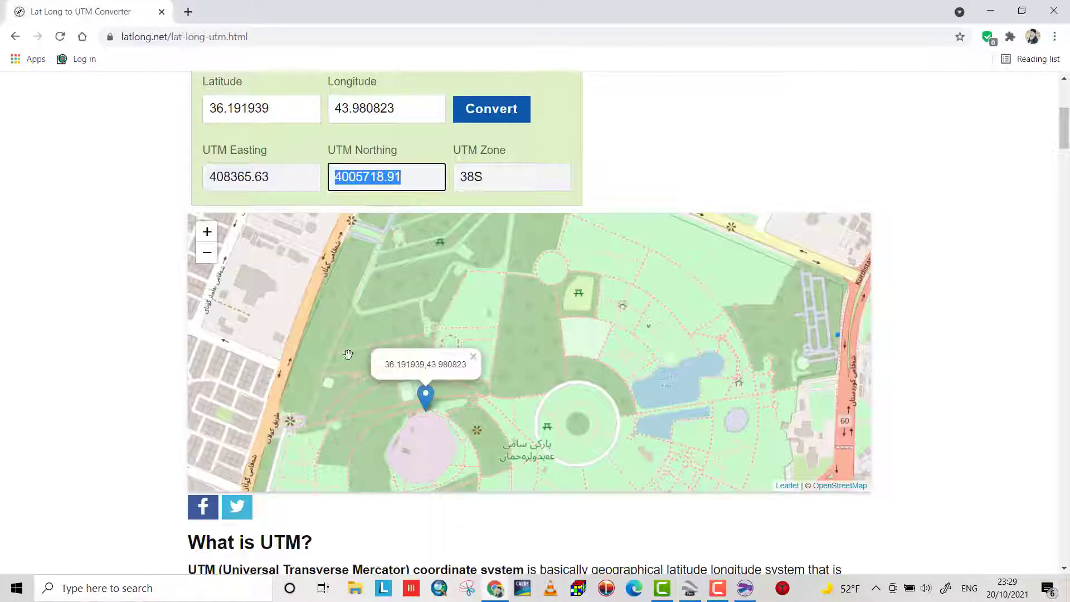
drag(275, 110, 204, 102)
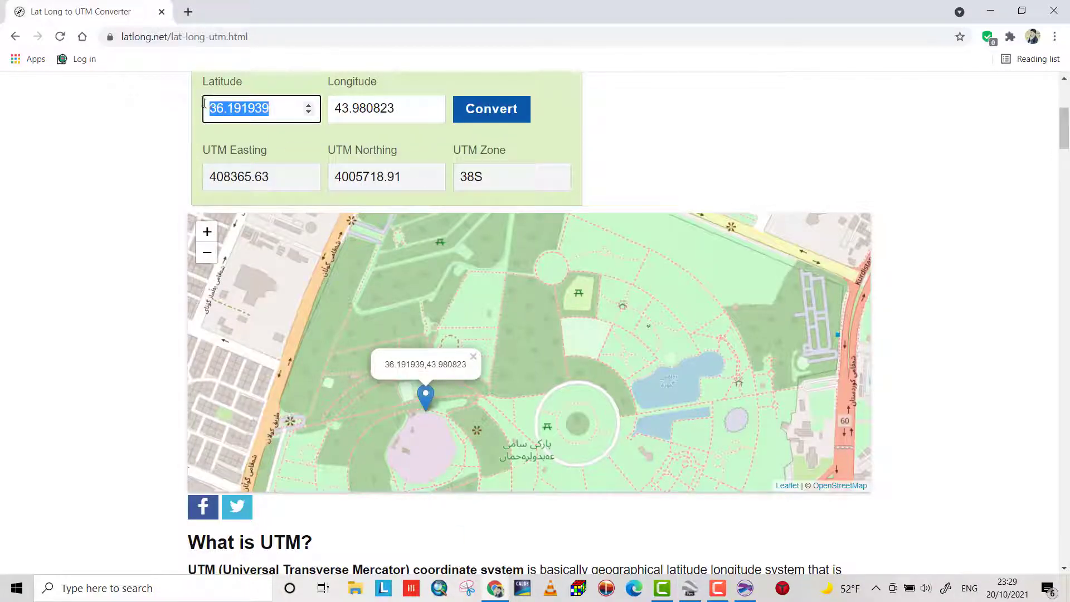
text(36.191612)
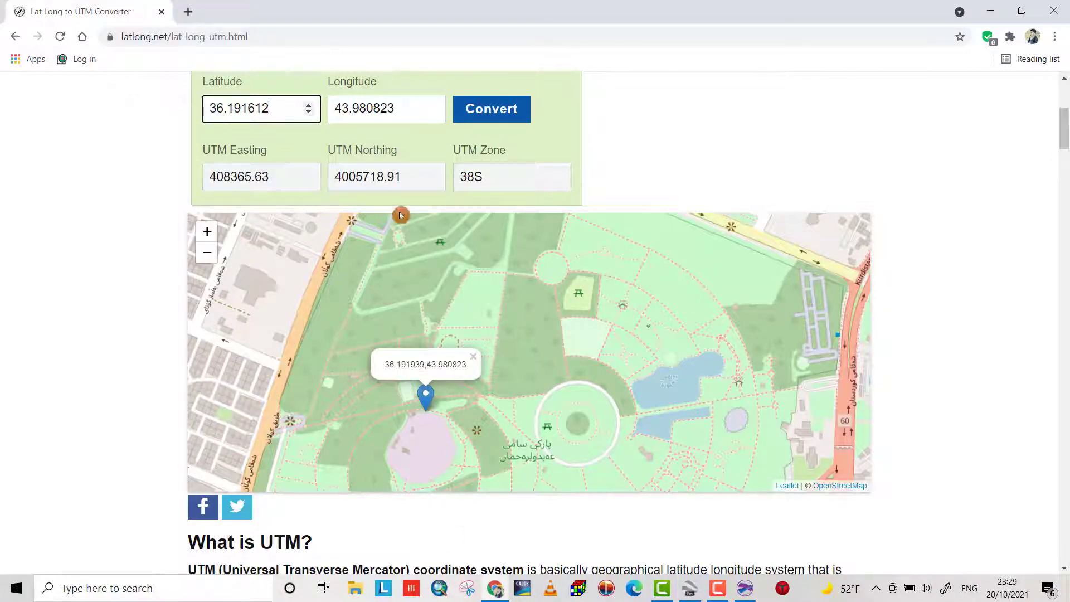
click(690, 588)
drag(313, 295, 225, 288)
key(ctrl+c)
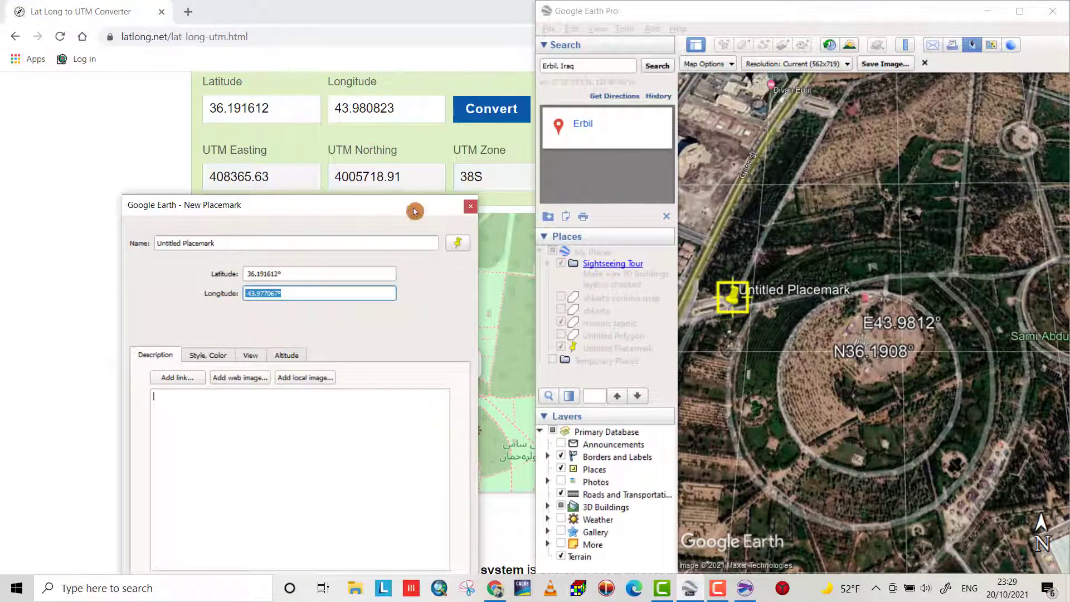
Paste longitude 43.977067, convert to UTM, and copy Easting 408027.53
click(415, 111)
drag(415, 110, 320, 109)
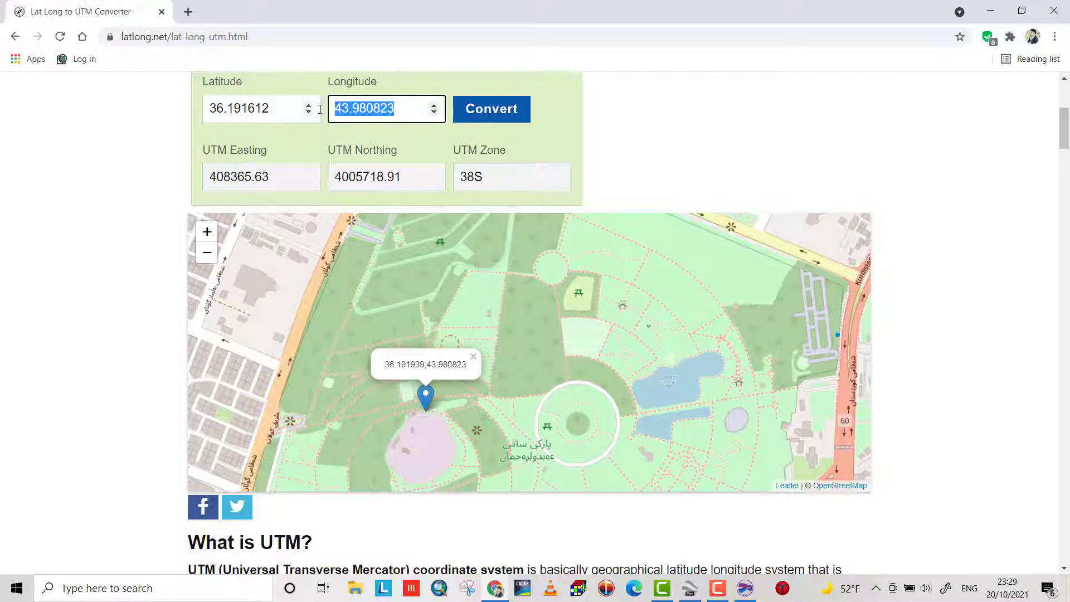
key(ctrl+v)
click(482, 114)
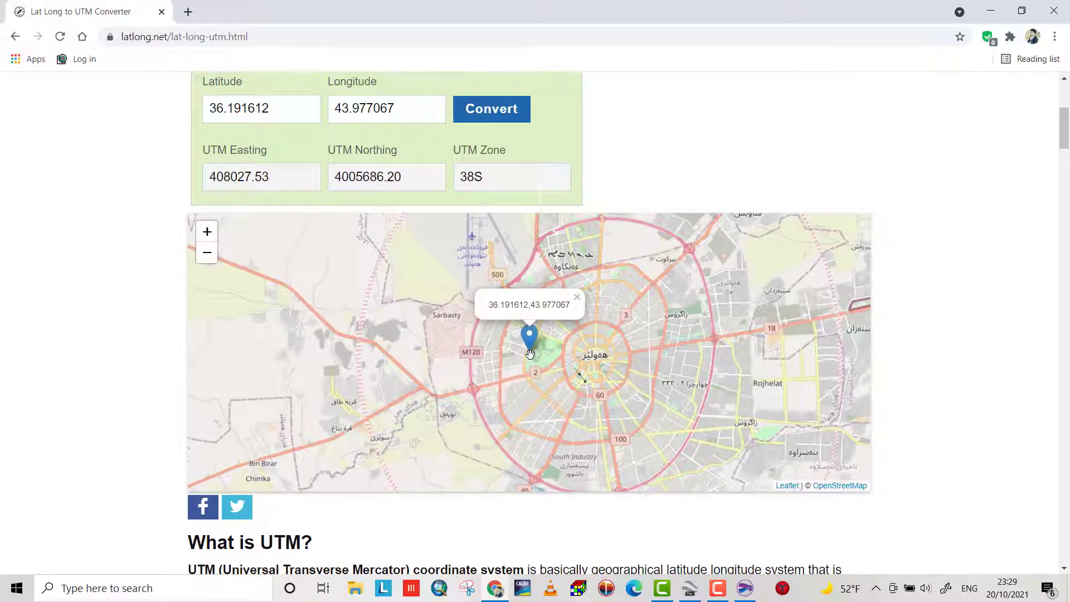
scroll(531, 354, up, 3)
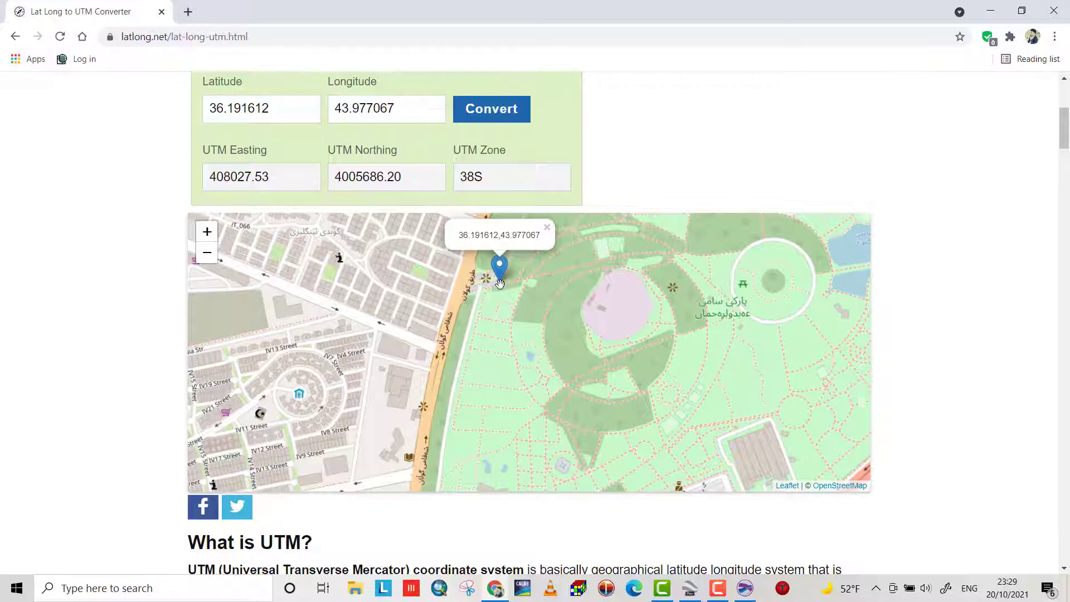
drag(313, 177, 212, 171)
key(ctrl+c)
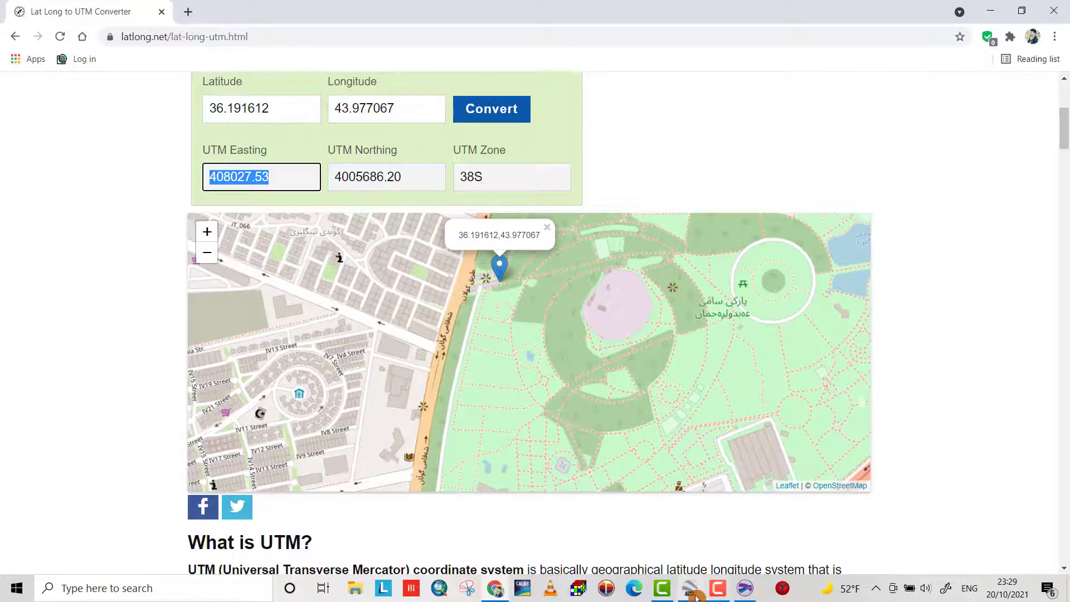
Paste easting 408027.53 as control point 3's Target X
click(691, 524)
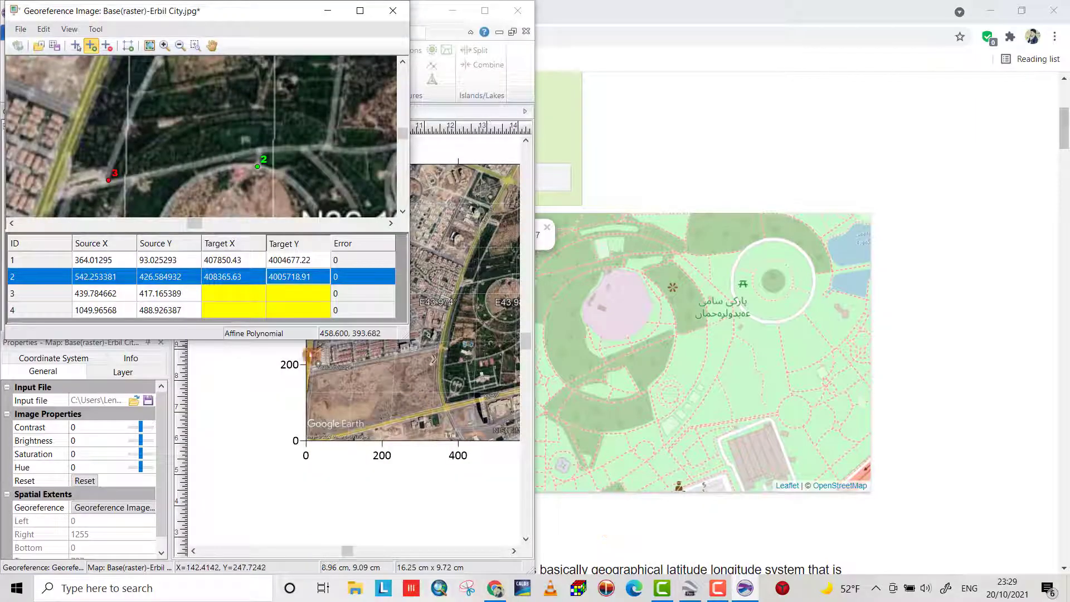
click(228, 293)
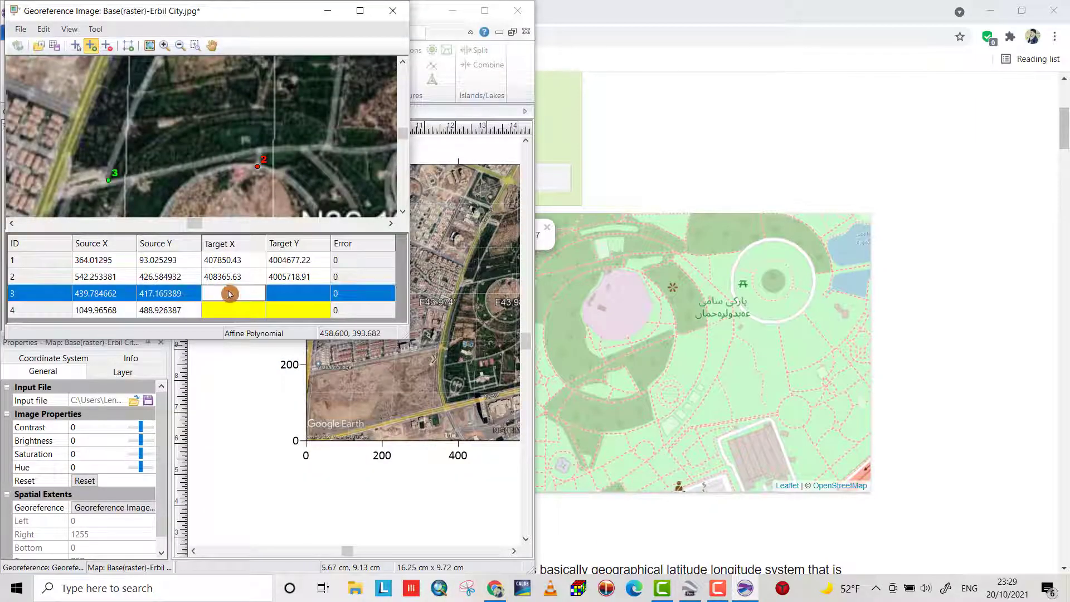
key(ctrl+v)
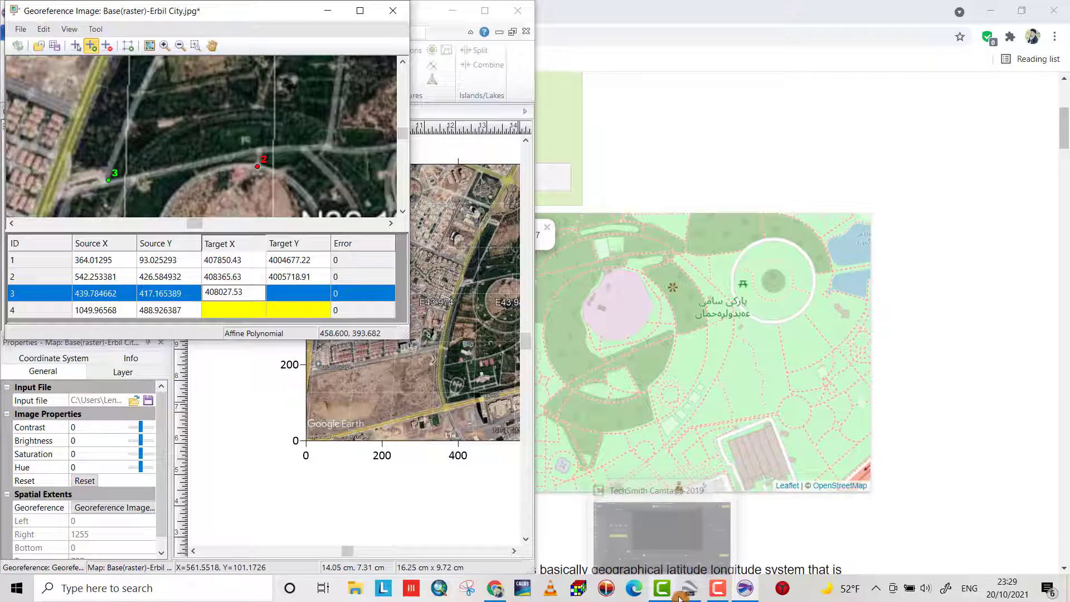
mouse_move(689, 592)
click(677, 519)
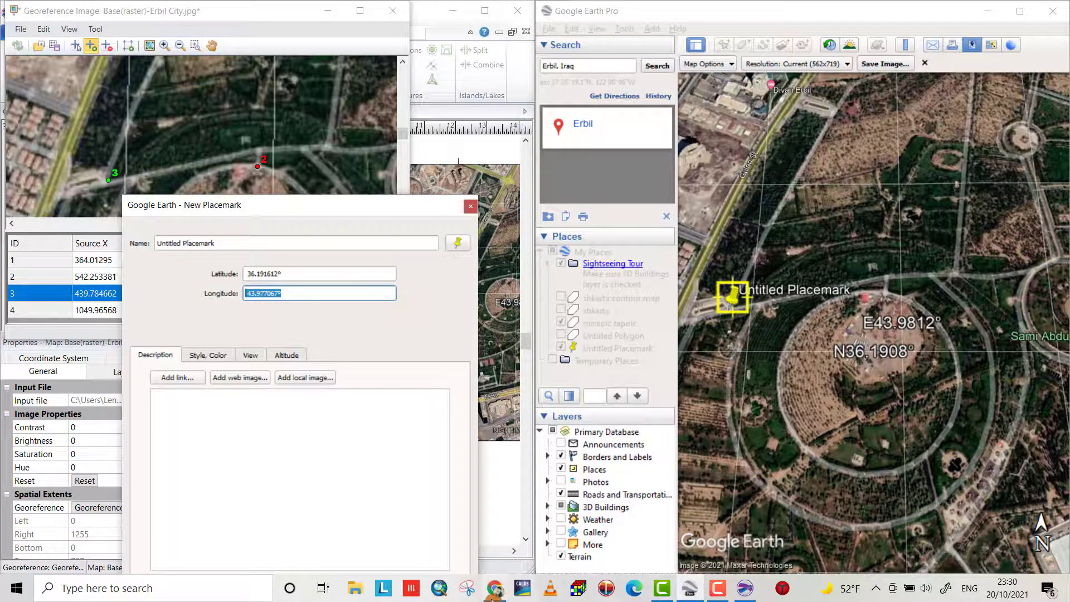
Copy northing 4005686.20 from the converter and paste it as point 3's Target Y
click(495, 588)
drag(417, 171, 337, 174)
key(ctrl+c)
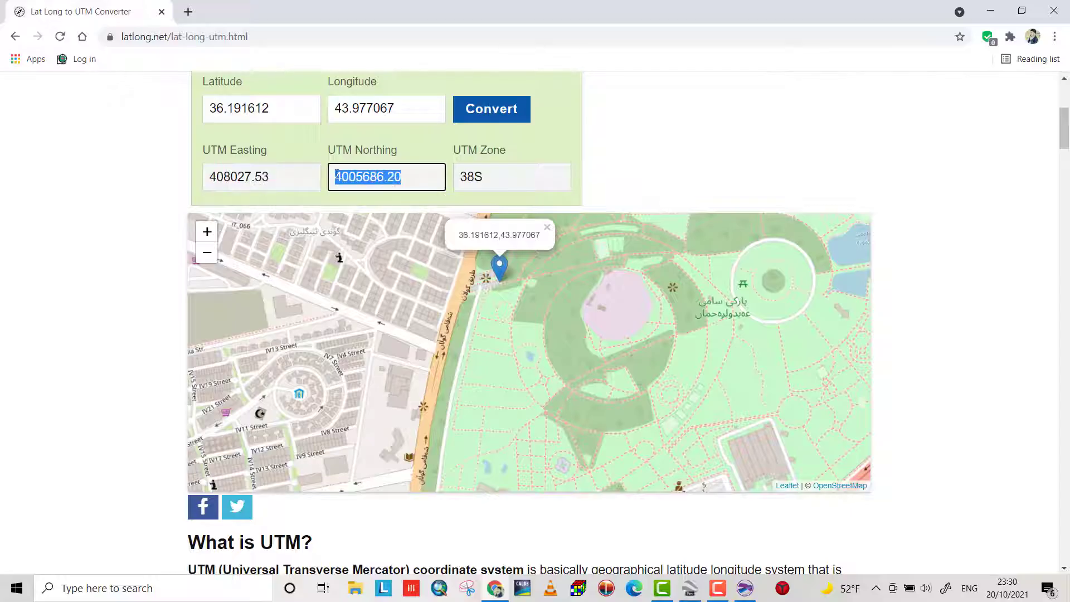
click(746, 591)
double_click(291, 294)
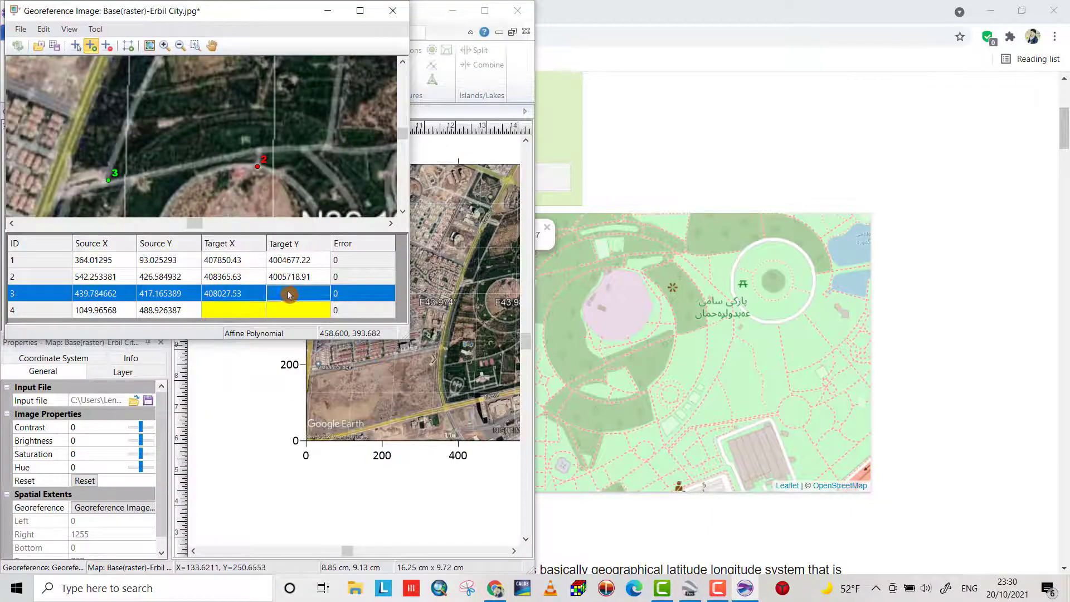
key(ctrl+v)
scroll(325, 152, down, 2)
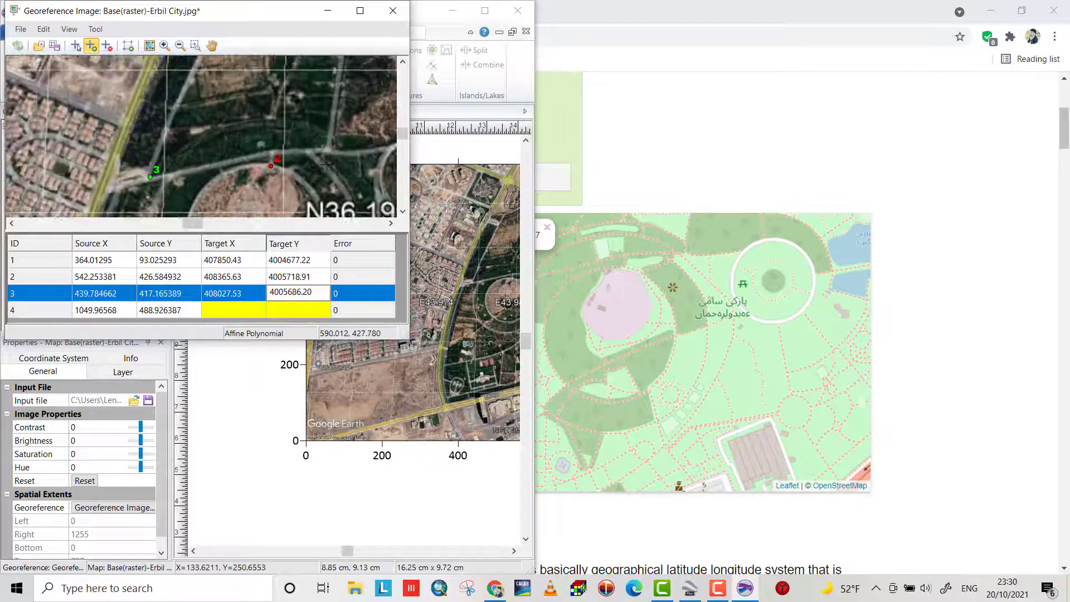
scroll(325, 152, down, 5)
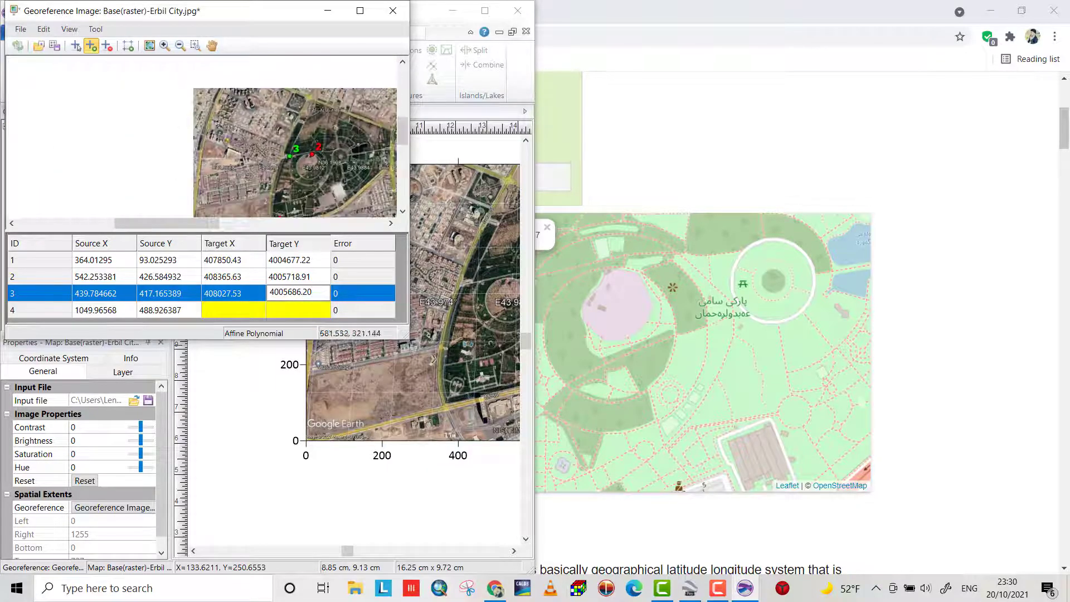
scroll(384, 171, down, 5)
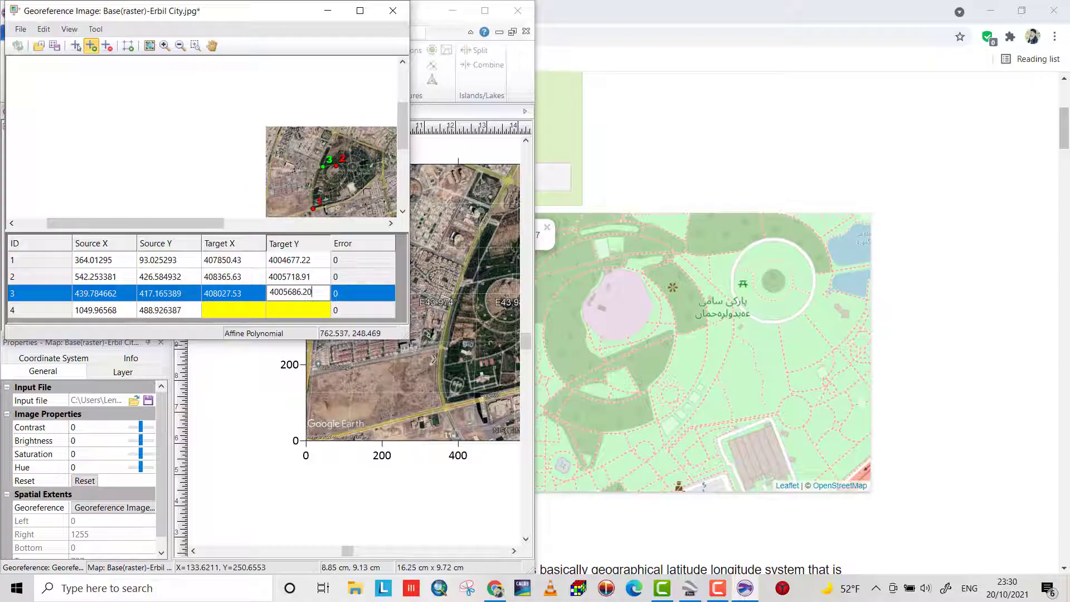
scroll(387, 174, up, 6)
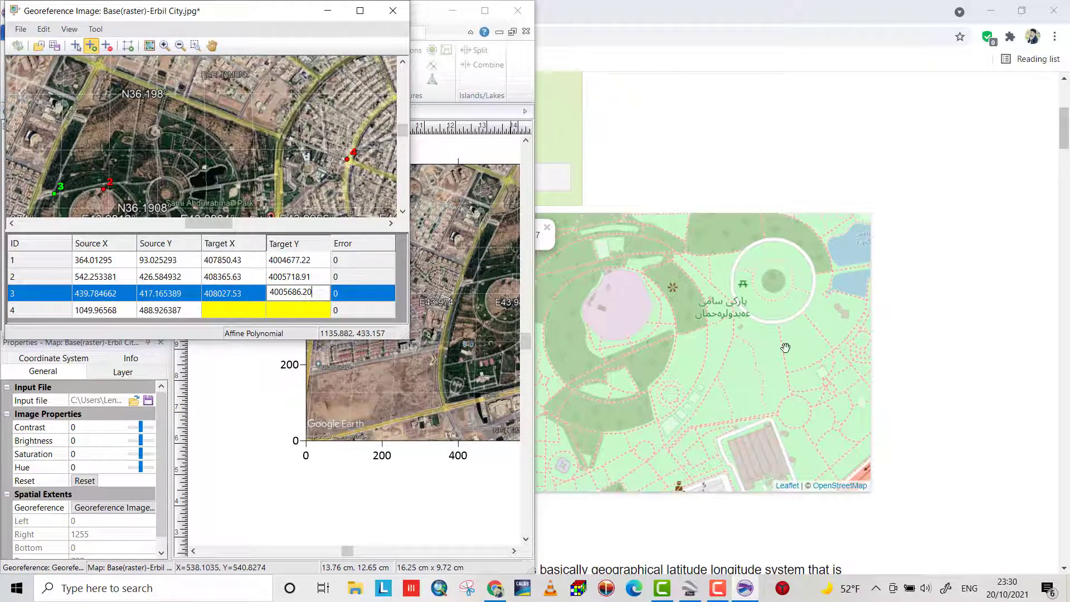
Move the placemark east onto the ring road (36.193653, 43.999026) and copy its latitude
click(690, 589)
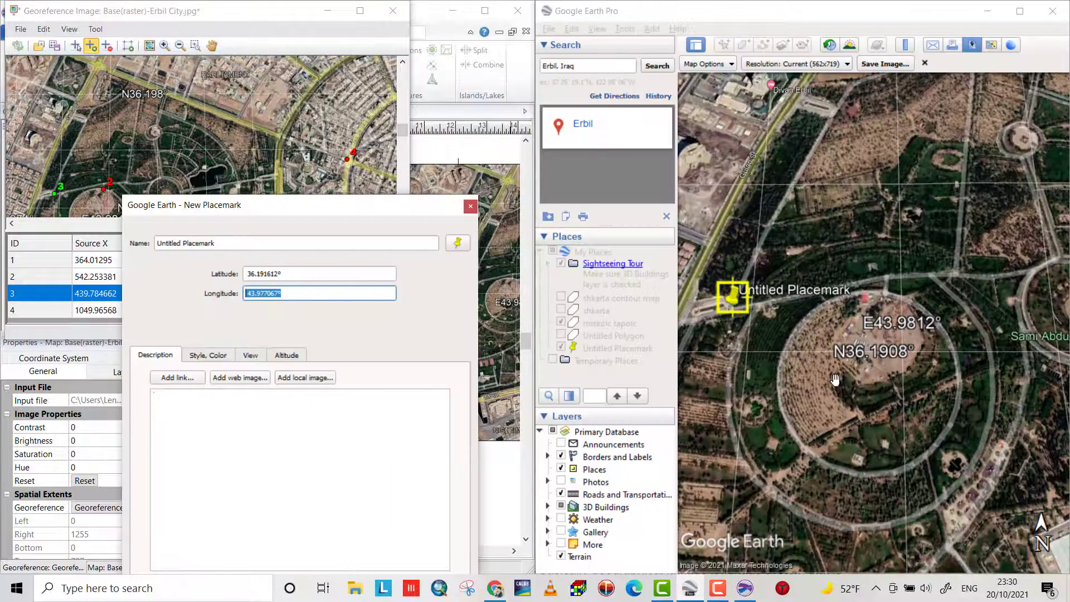
scroll(848, 338, down, 3)
scroll(848, 338, down, 5)
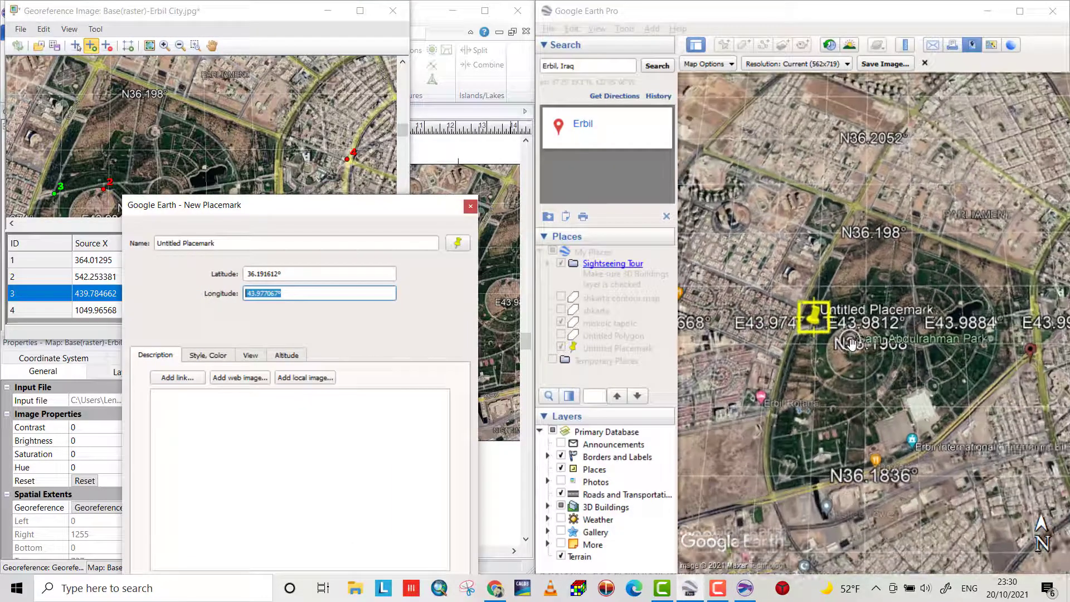
drag(915, 349, 1010, 330)
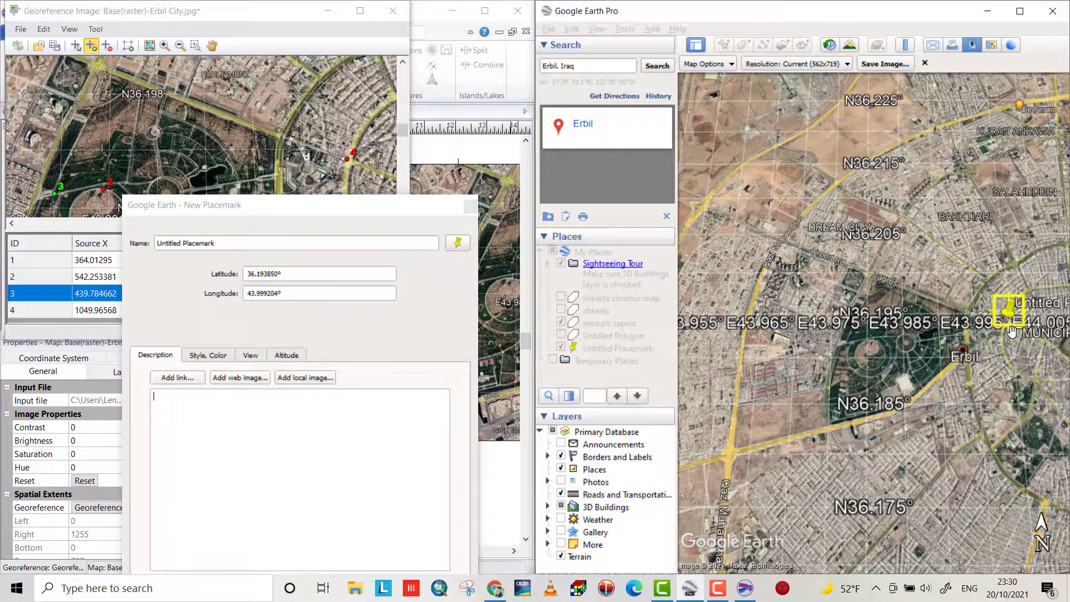
scroll(1047, 334, up, 3)
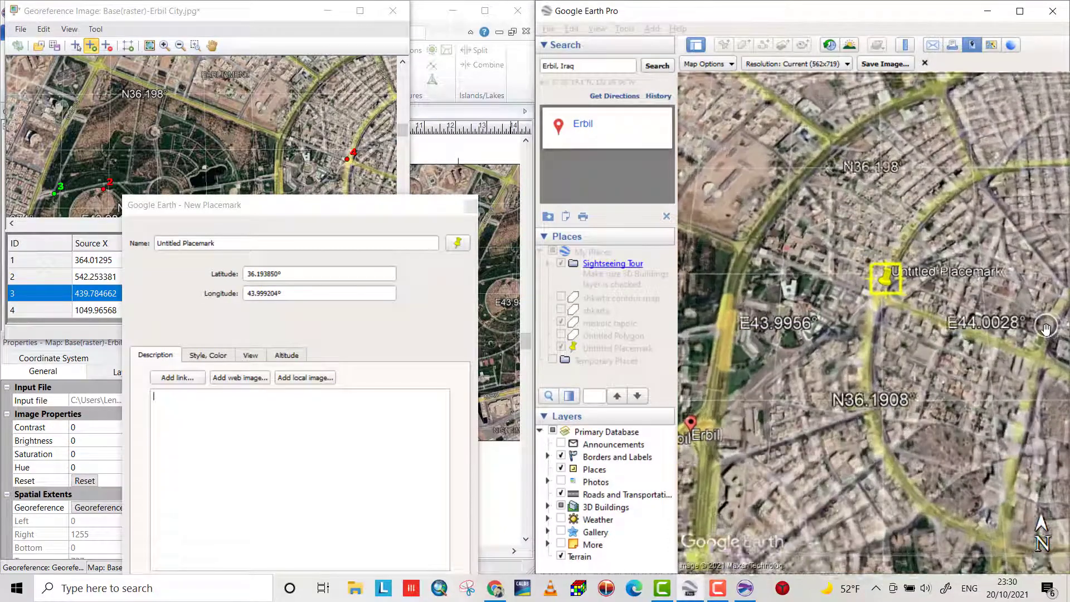
click(460, 196)
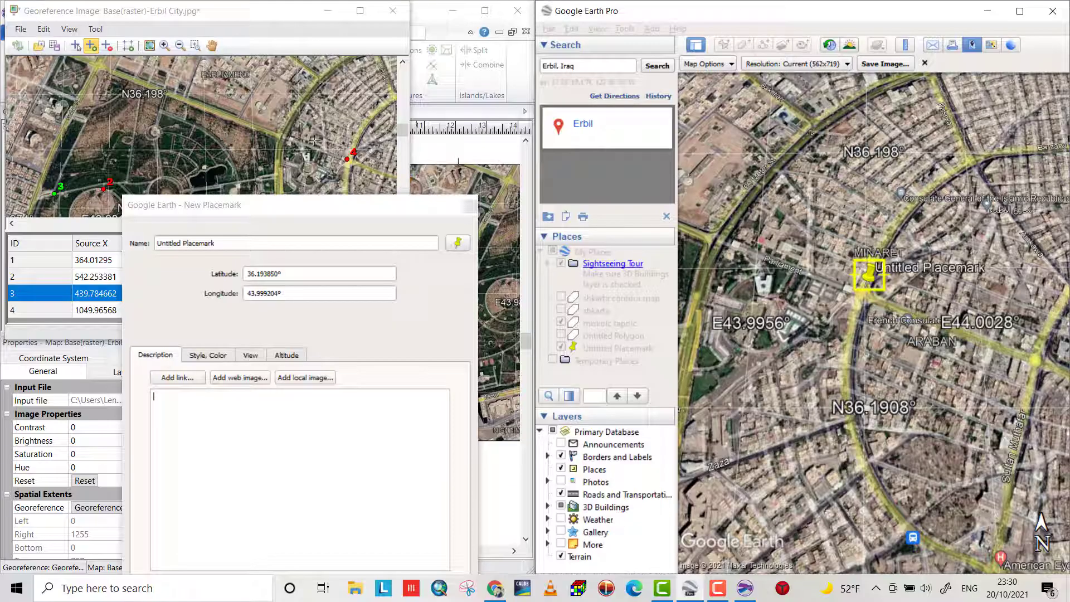
click(559, 216)
drag(871, 288, 861, 300)
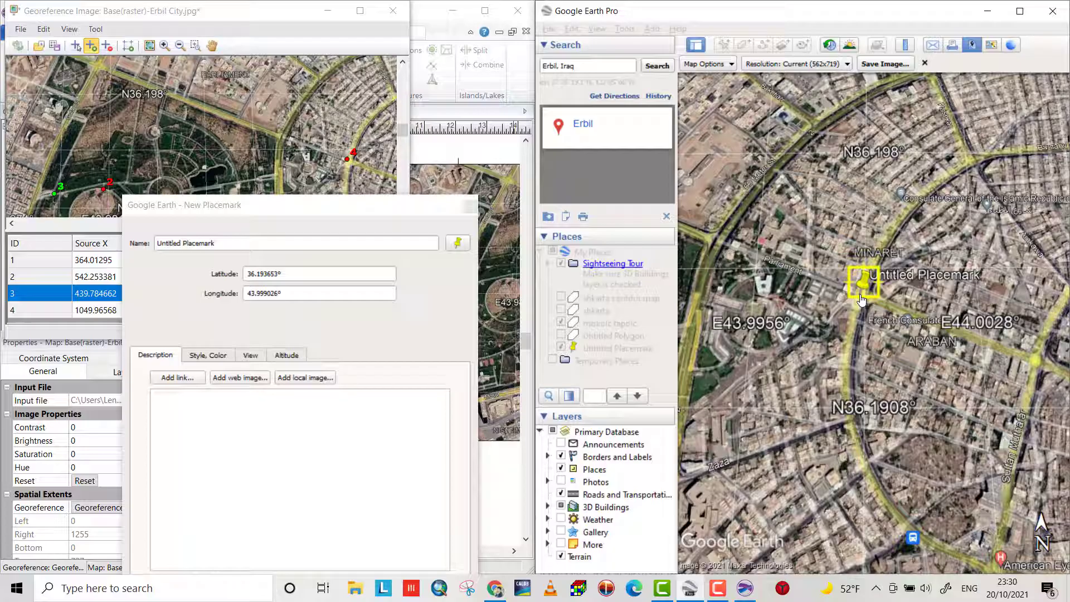
click(304, 273)
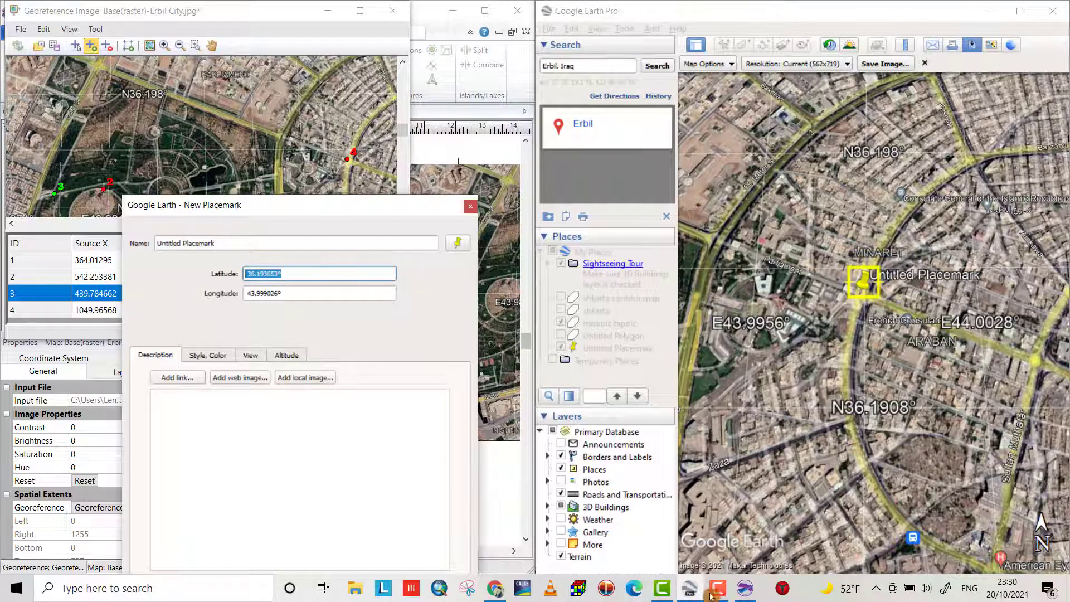
Enter latitude 36.193653 in the converter and copy the placemark's longitude 43.999026
click(495, 588)
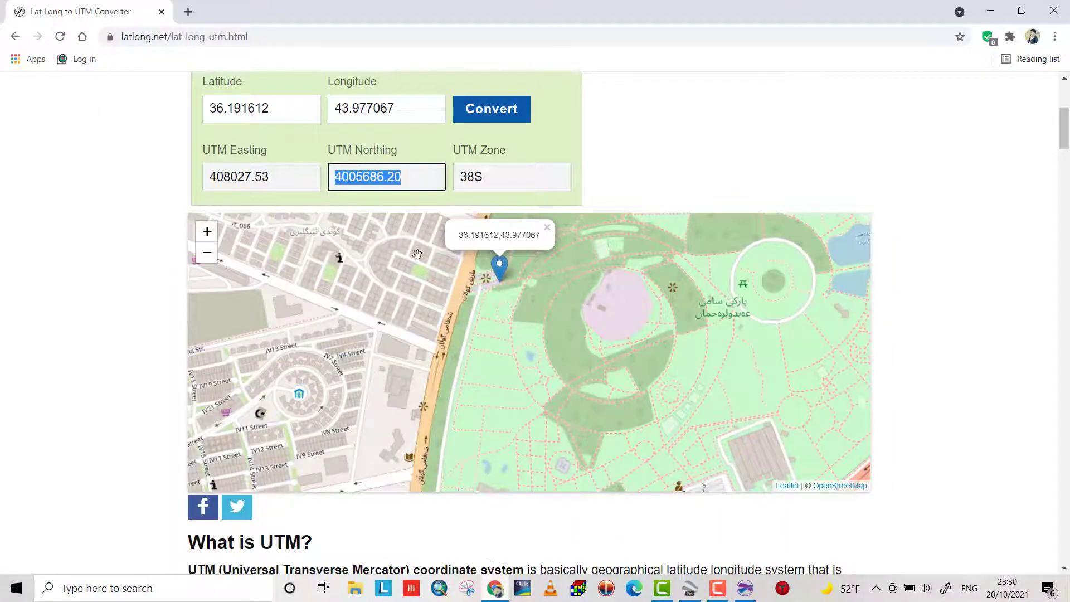
drag(287, 110, 190, 110)
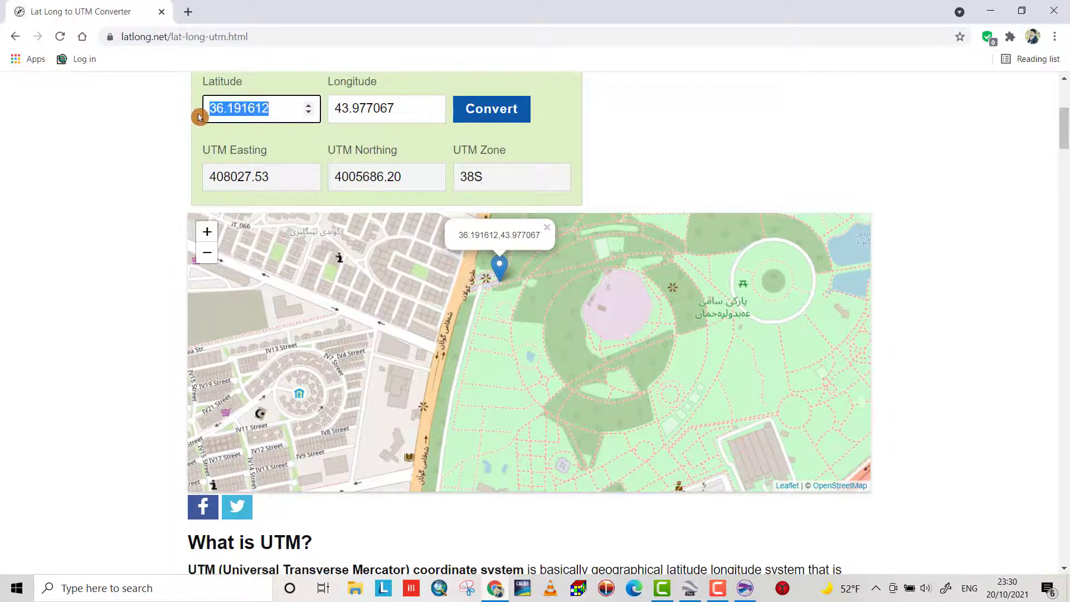
text(36.193653)
click(689, 588)
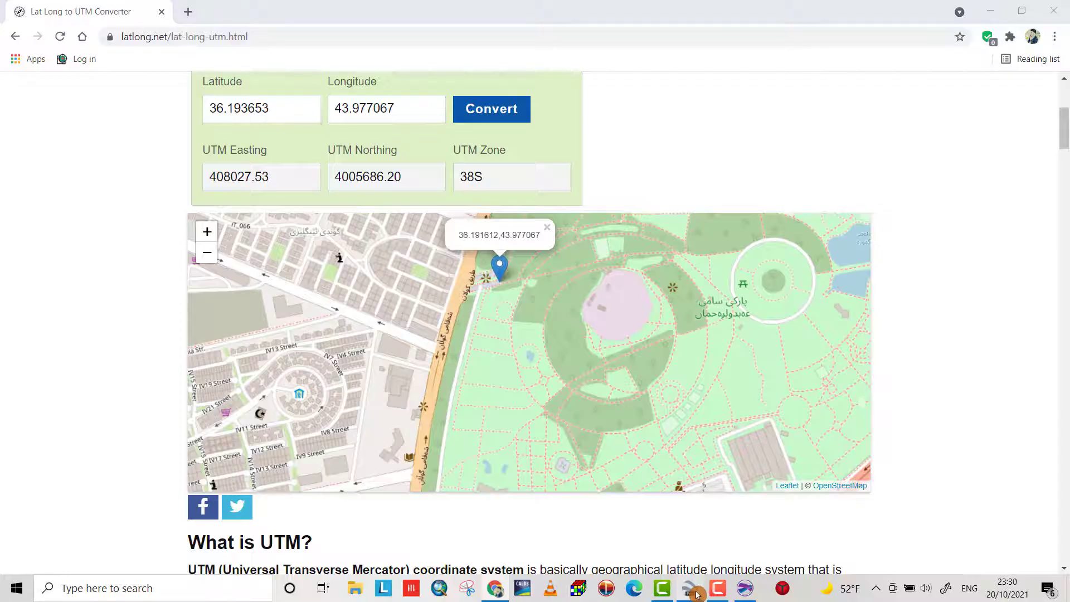
drag(289, 289, 223, 294)
key(ctrl+c)
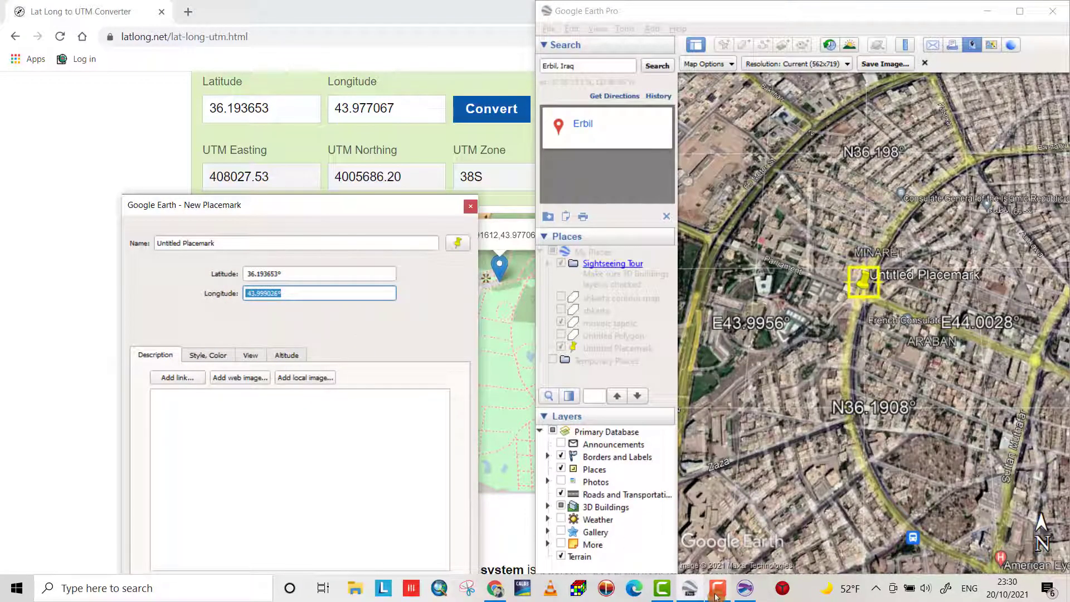
Paste longitude 43.999026, convert to UTM, and copy Easting 410004.27
click(689, 590)
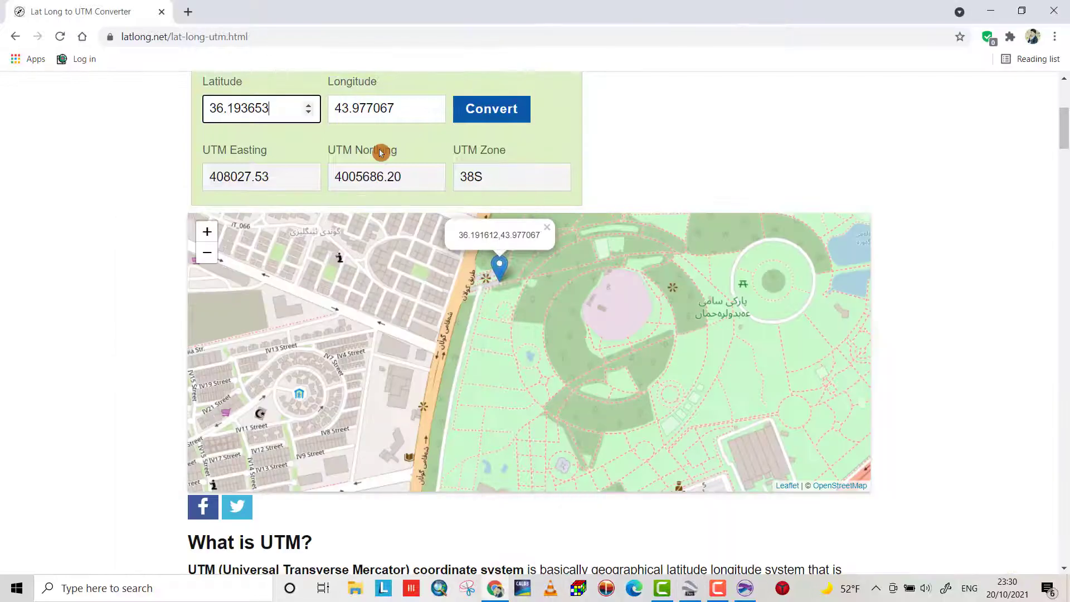
click(408, 104)
drag(408, 104, 332, 95)
key(ctrl+v)
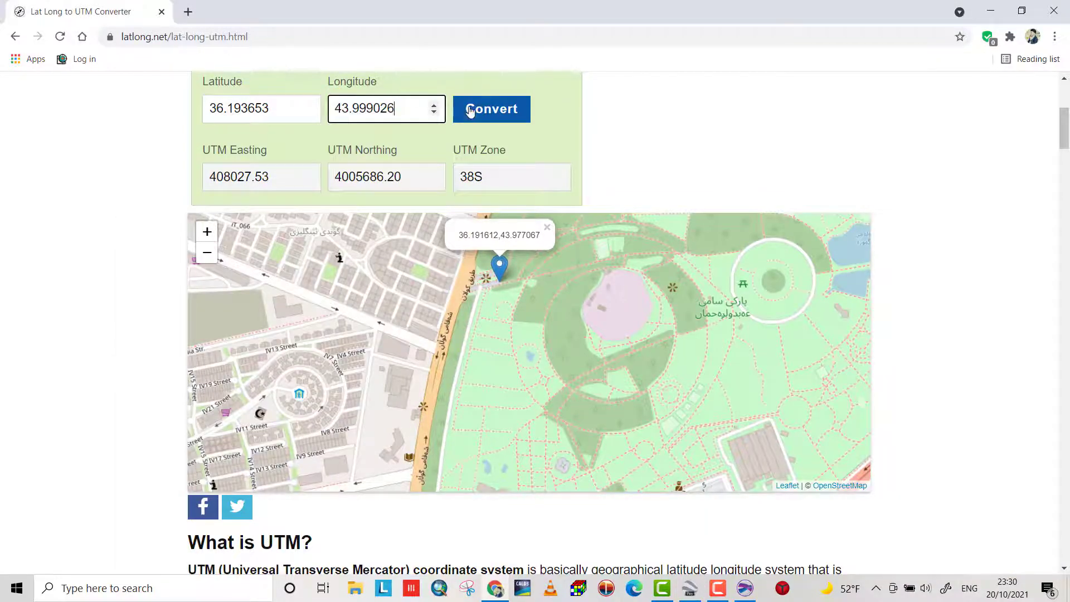
click(468, 109)
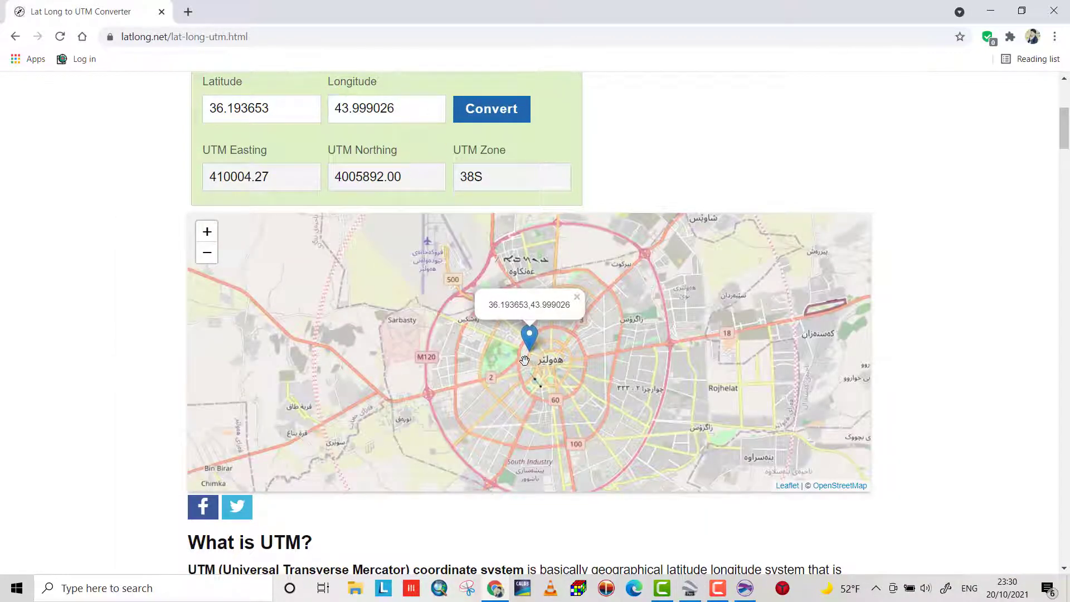
click(272, 178)
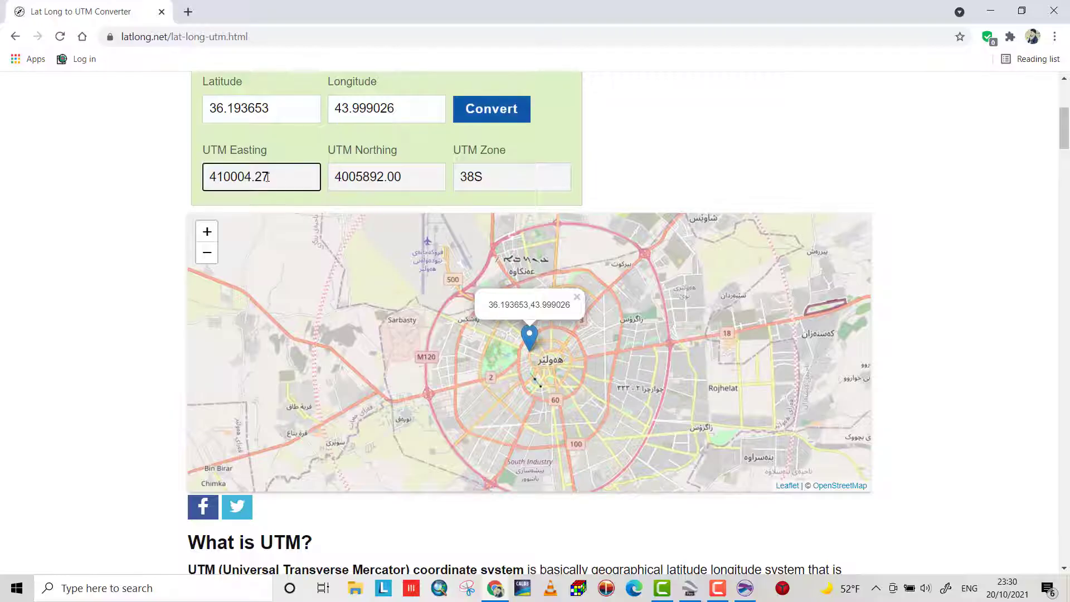
drag(272, 177, 202, 176)
key(ctrl+c)
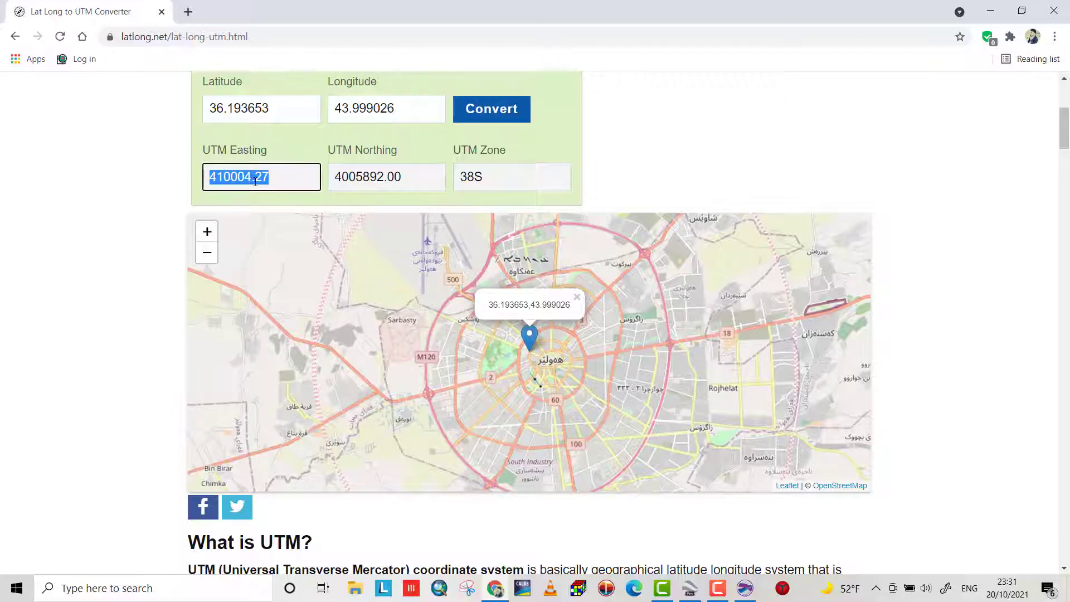
Fill point 4's Target X with 410004.27 and Target Y with the pasted value, also 410004.27
click(690, 590)
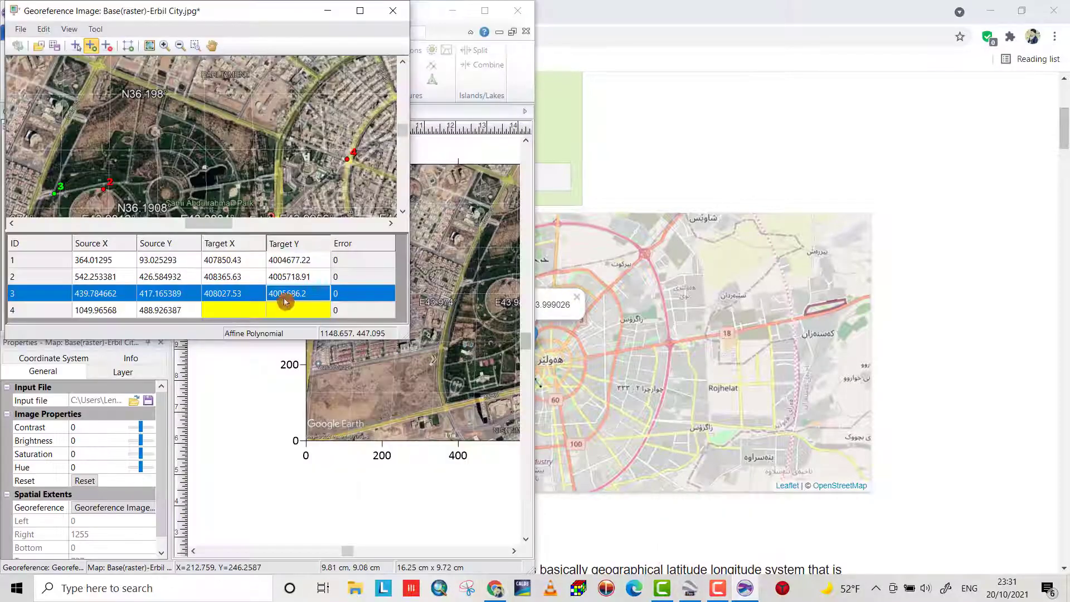
click(223, 311)
key(ctrl+v)
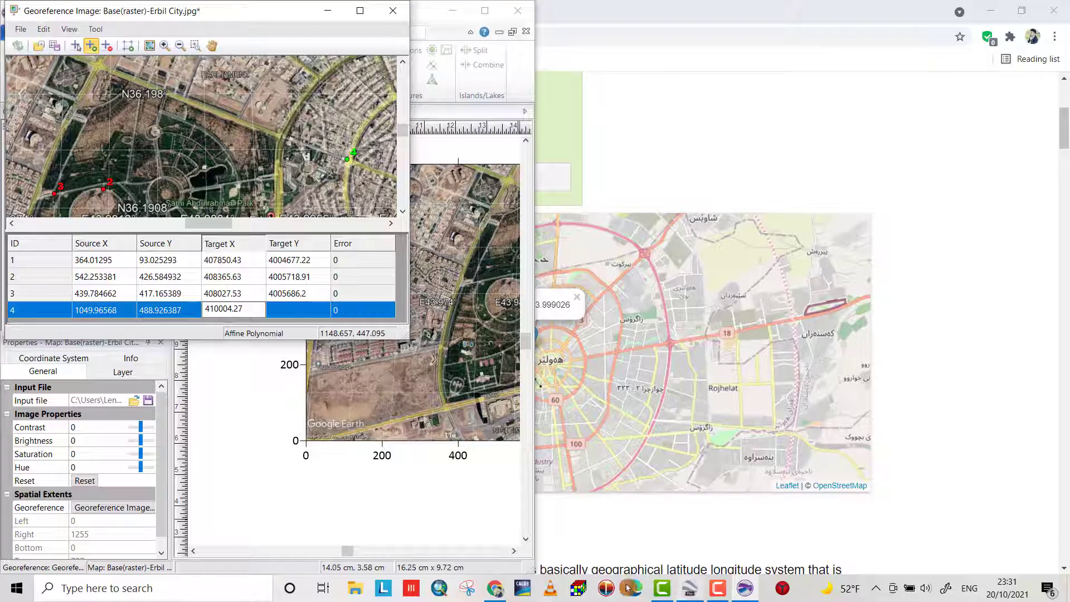
click(491, 586)
drag(408, 185, 320, 182)
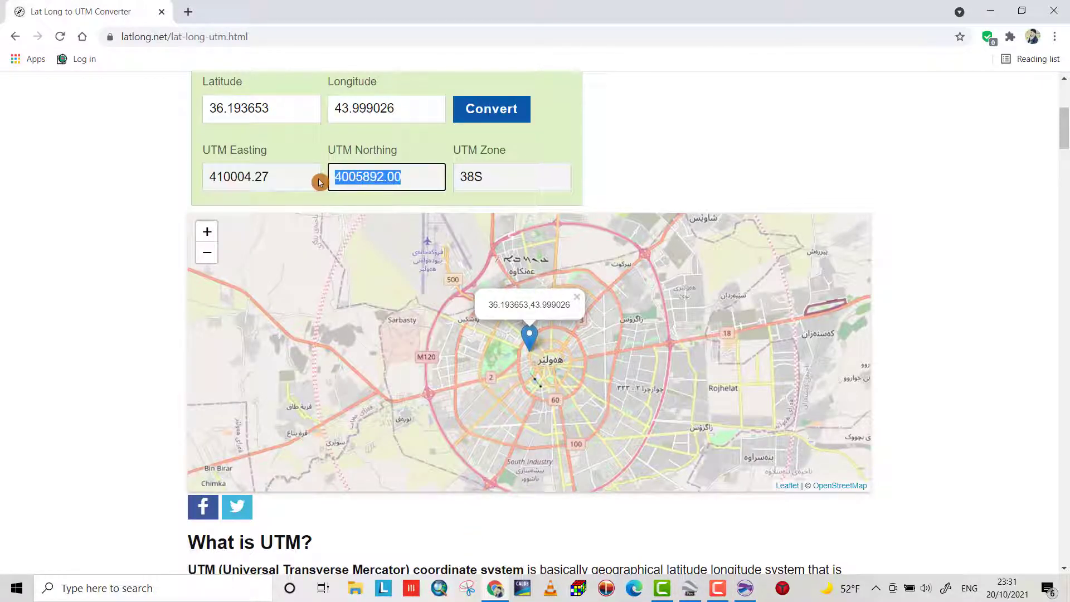
click(746, 589)
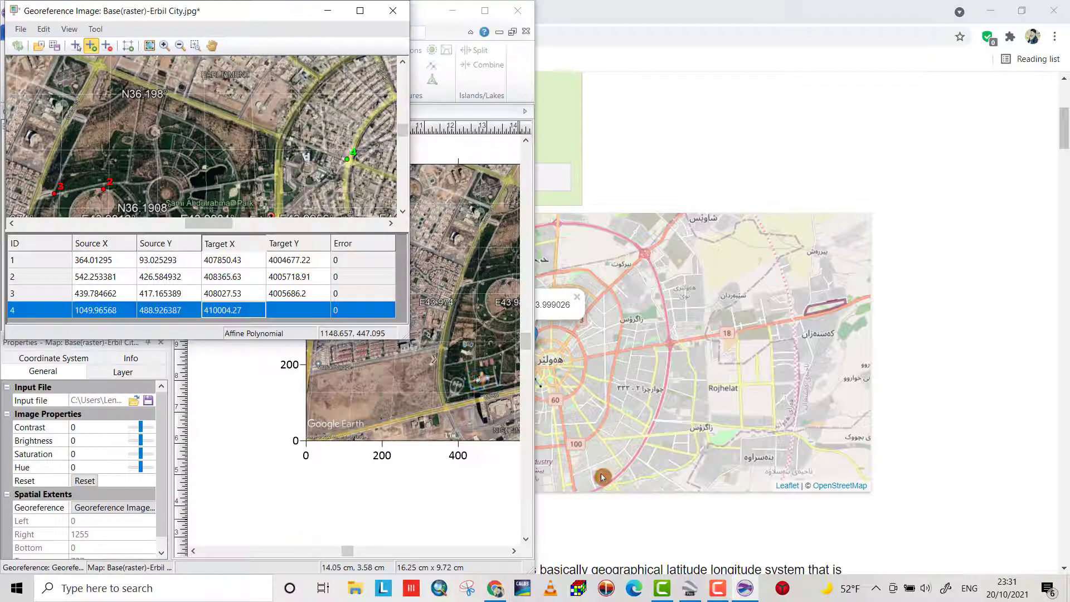
double_click(301, 309)
key(ctrl+v)
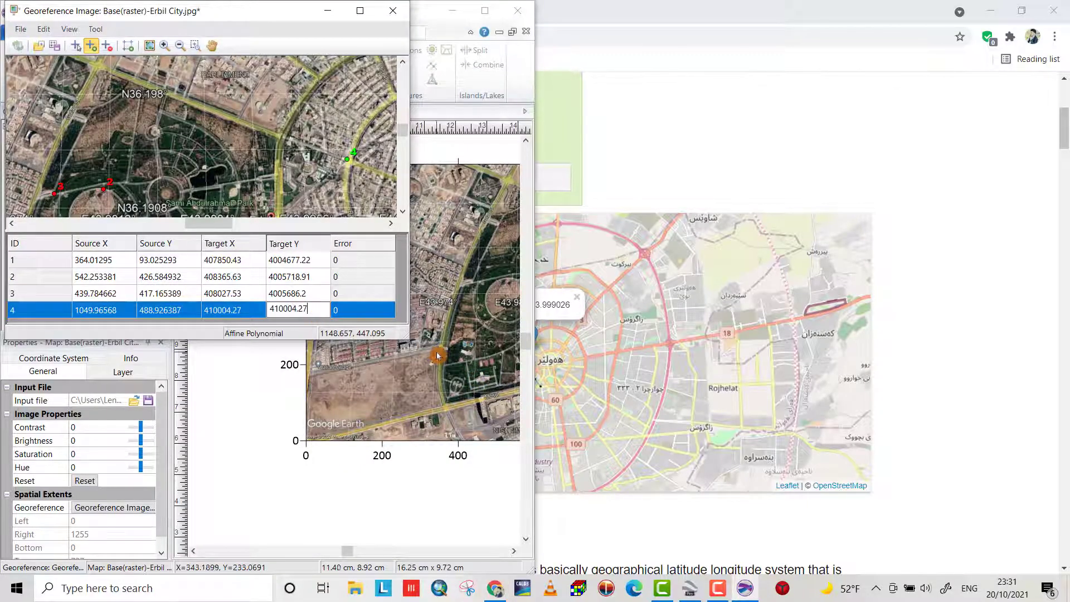
key(Return)
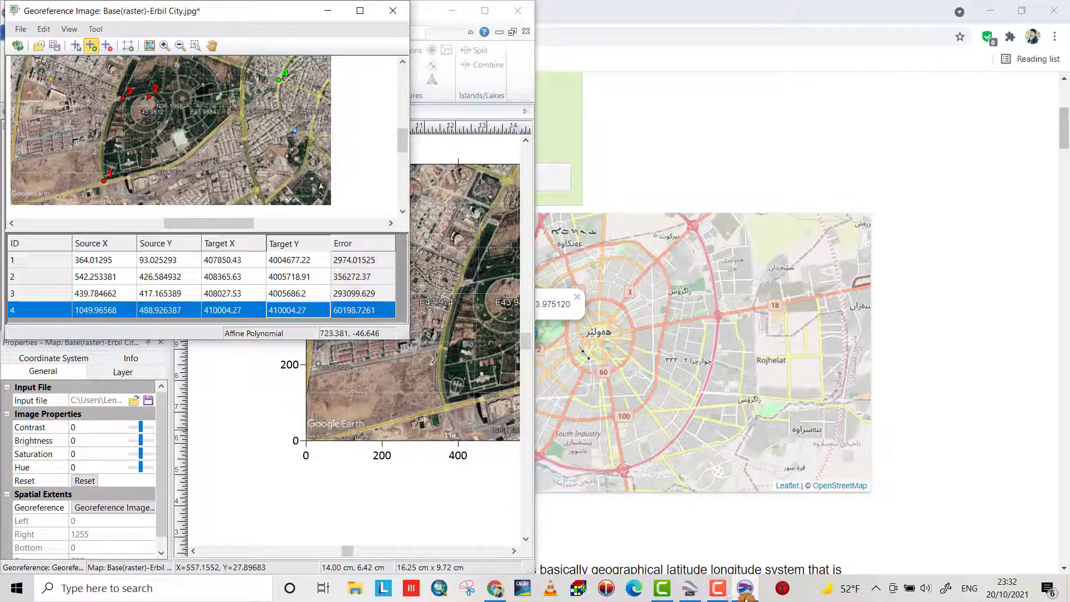
Drag the Google Earth placemark east onto the road junction beside the park
mouse_move(695, 596)
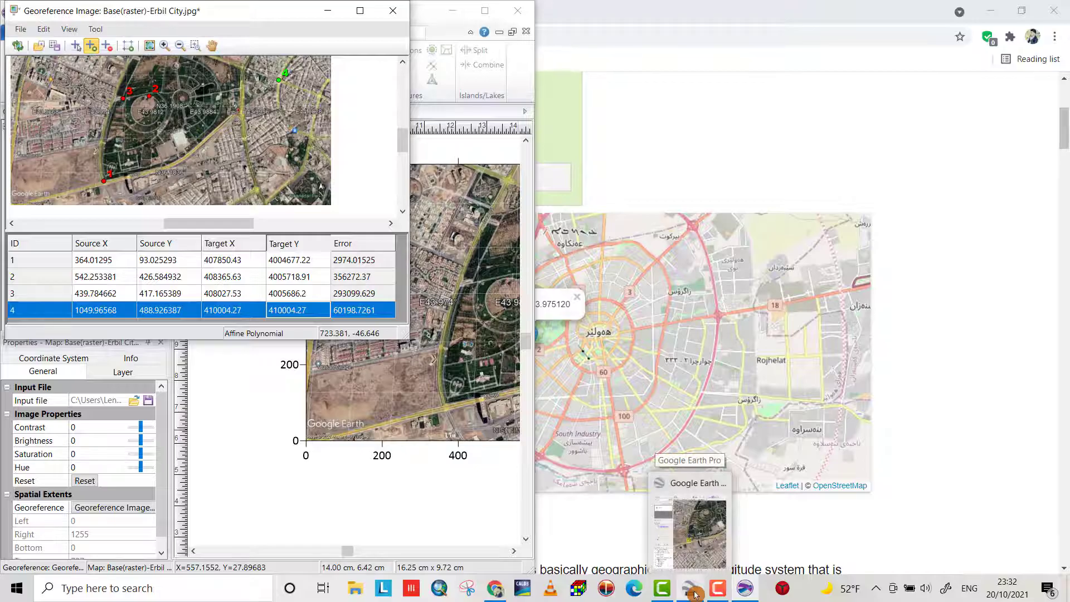
click(698, 524)
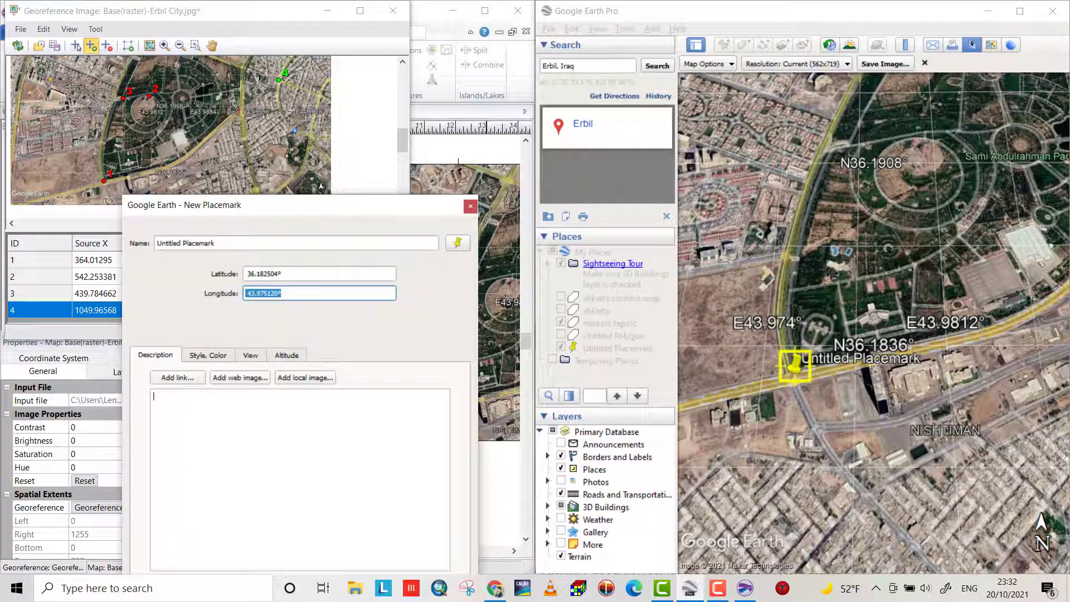
scroll(825, 384, down, 3)
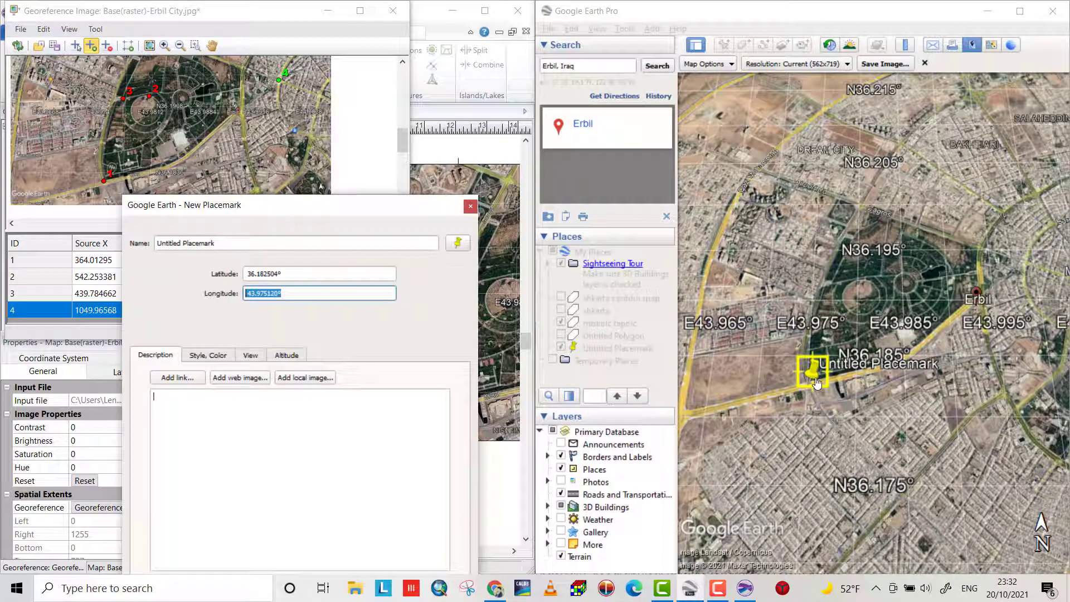
drag(820, 389, 1046, 254)
scroll(1045, 254, up, 5)
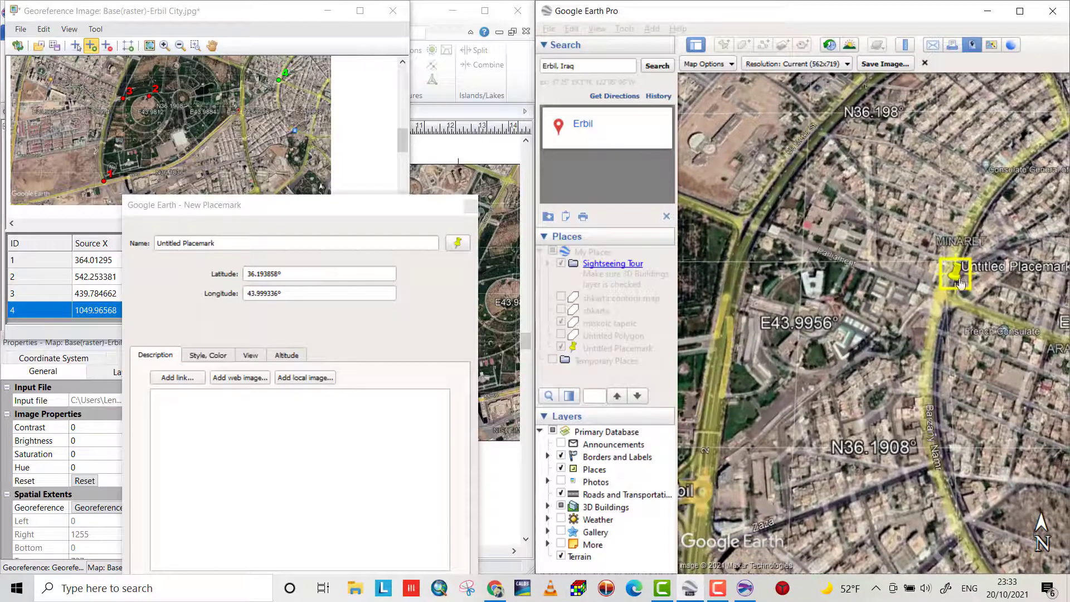
drag(965, 278, 943, 304)
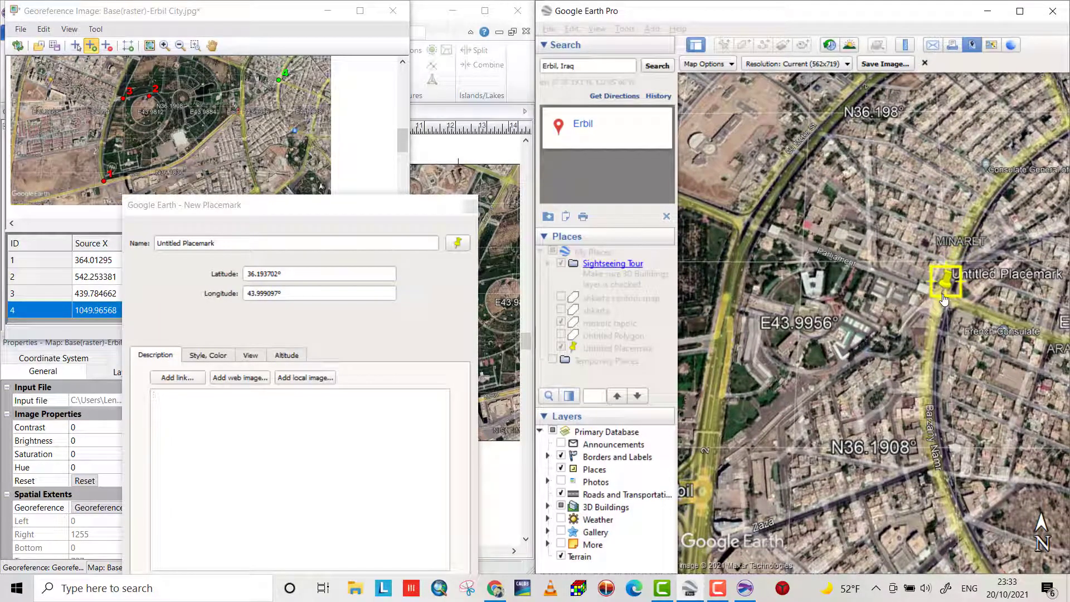
Fine-tune the placemark to 36.193659, 43.999078 and copy its latitude for the converter
click(232, 347)
click(276, 278)
key(ctrl+c)
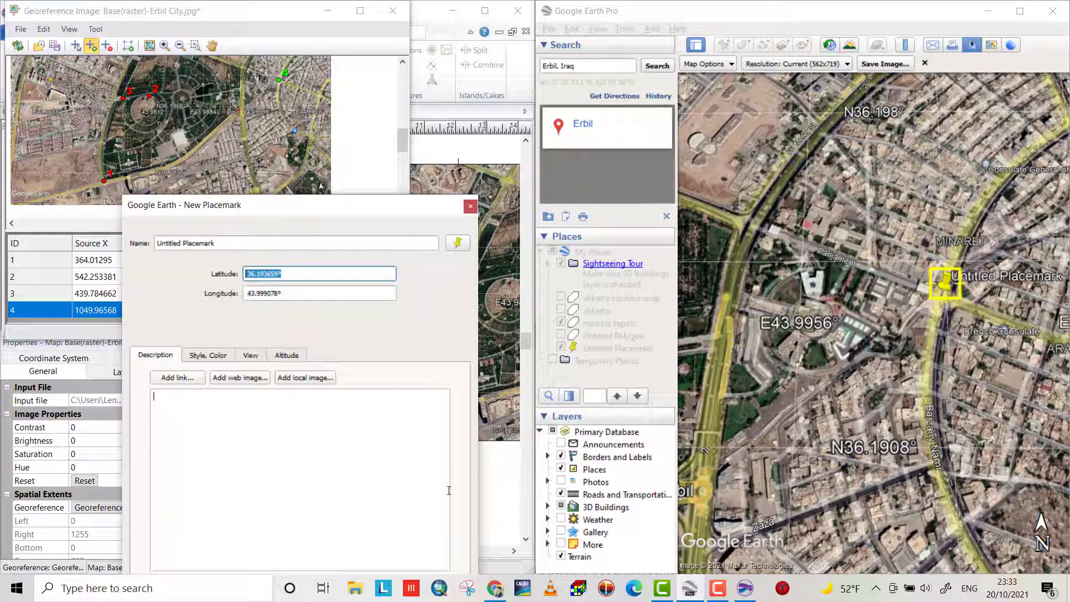
click(495, 588)
Paste latitude 36.193659 into the converter and copy longitude 43.999078 from the placemark
drag(270, 108, 215, 114)
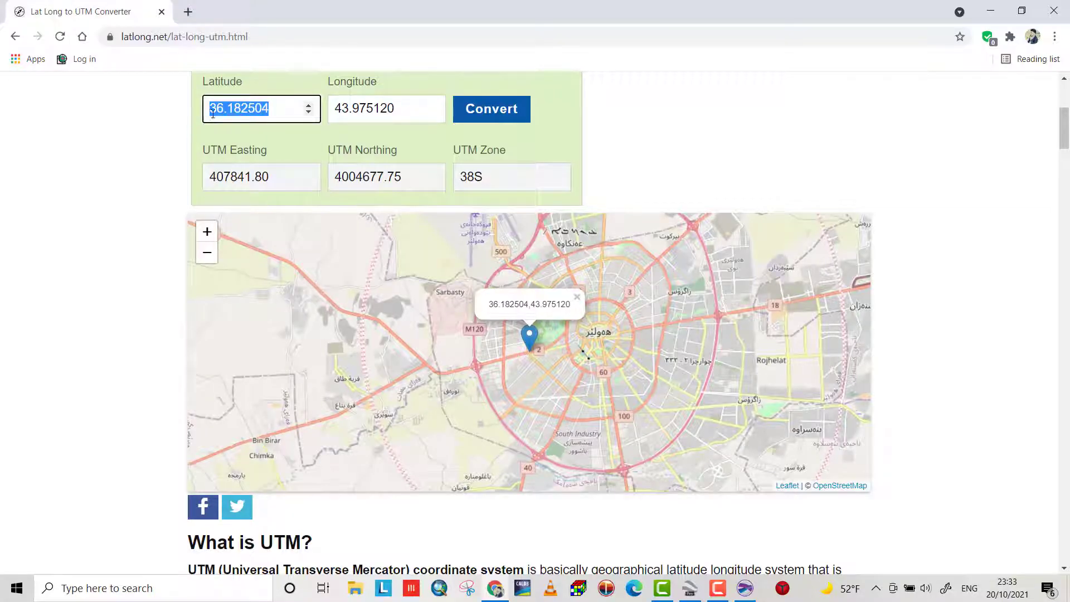
key(ctrl+v)
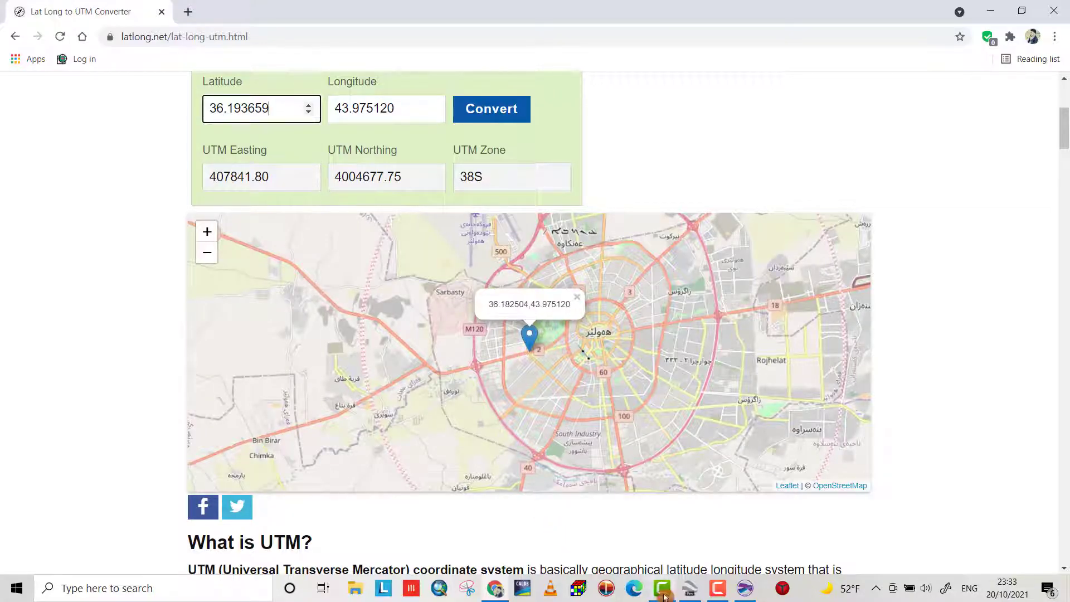
click(692, 596)
click(296, 327)
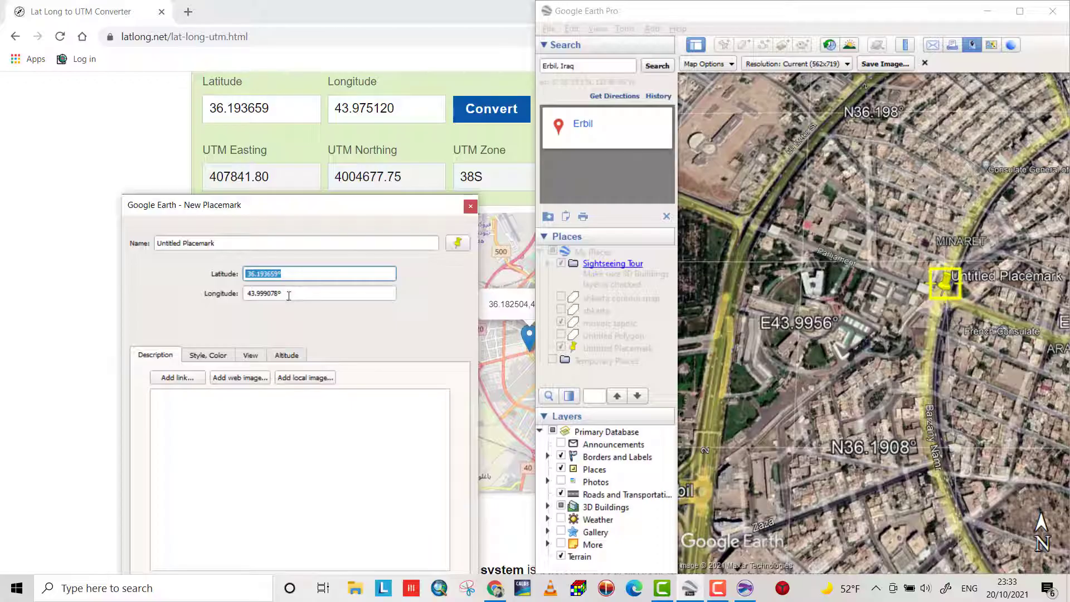
key(ctrl+v)
key(Tab)
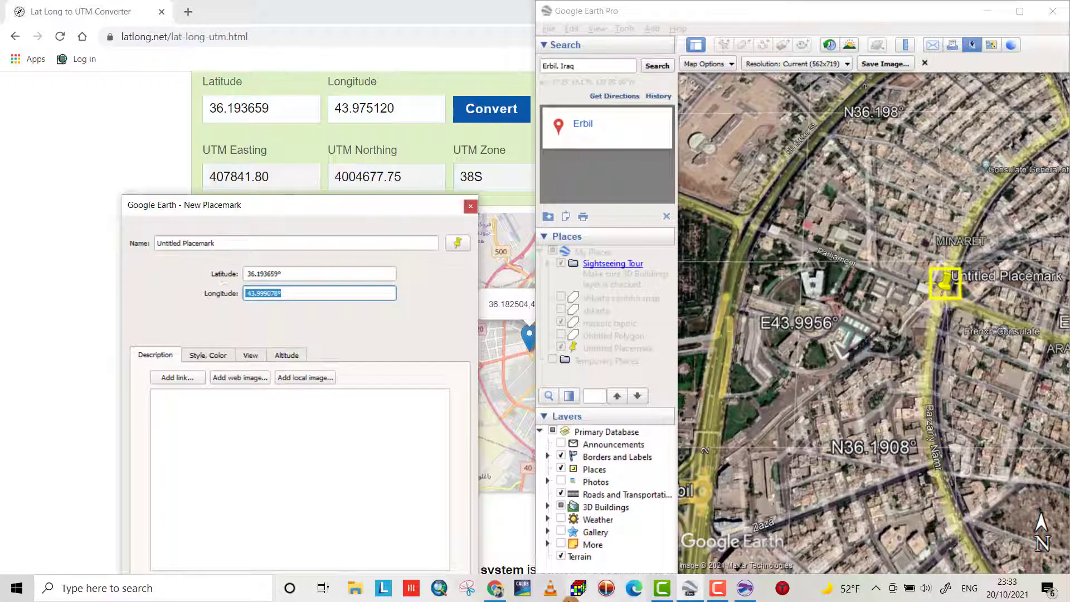
click(495, 588)
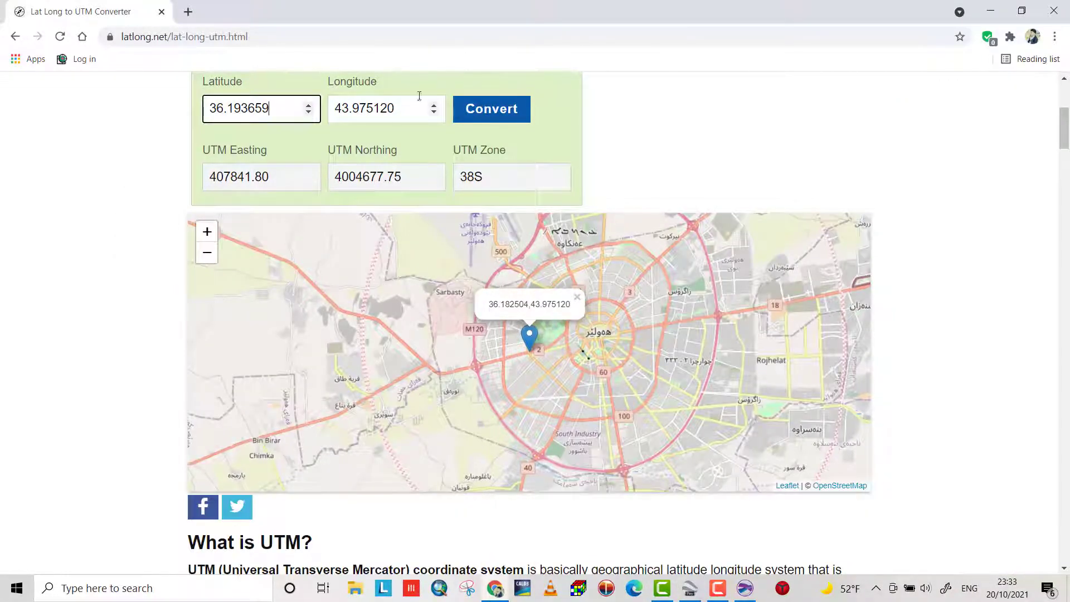
Enter longitude 43.999078, convert to UTM zone 38S, and copy easting 410008.96
click(406, 111)
key(ctrl+a)
text(43.999078)
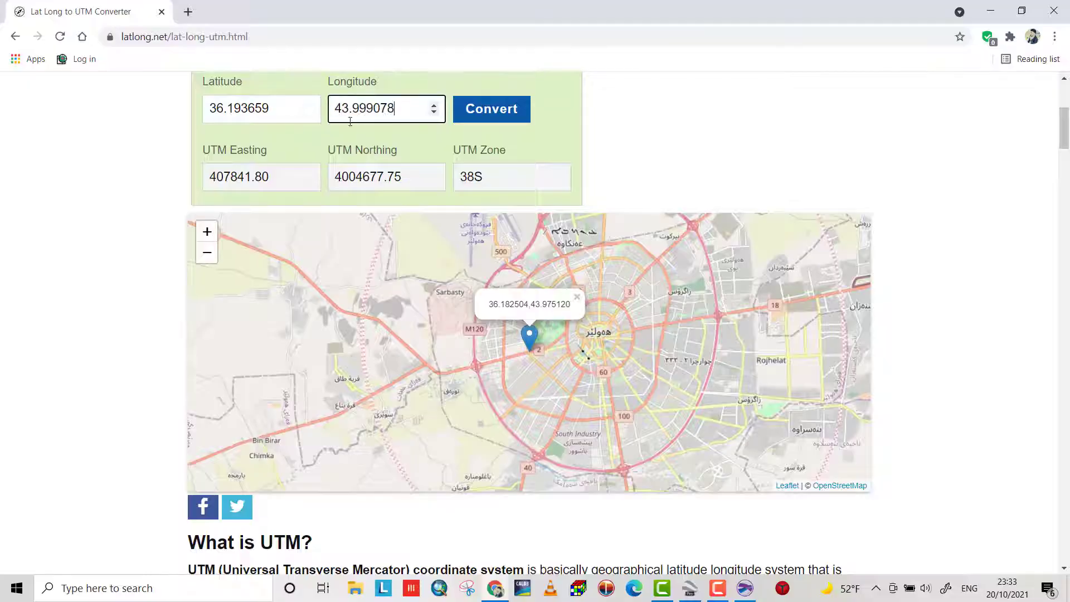
click(478, 113)
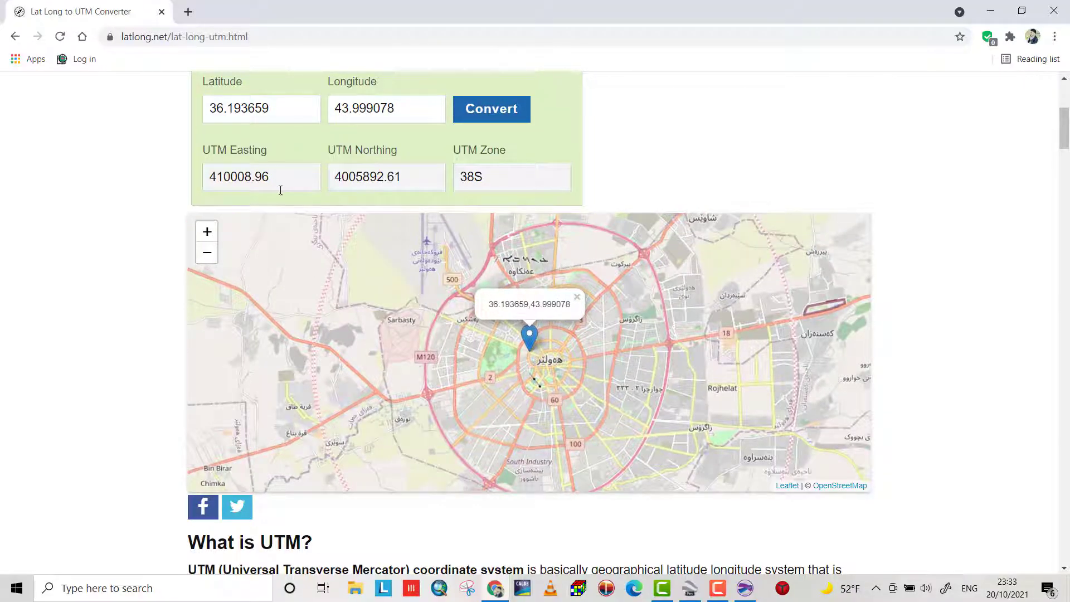
drag(272, 177, 207, 179)
key(ctrl+c)
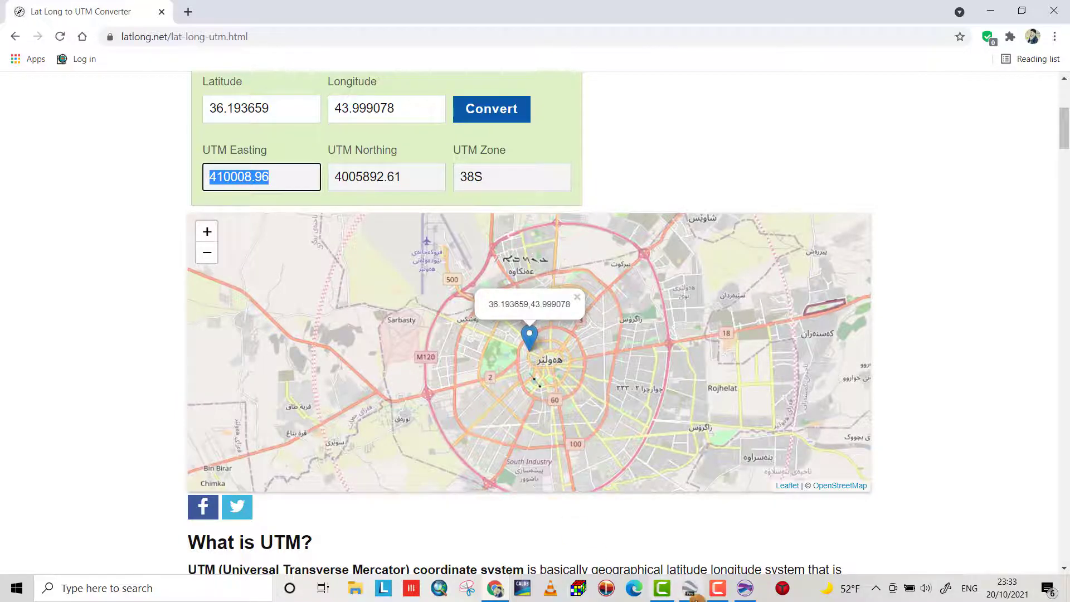
click(745, 588)
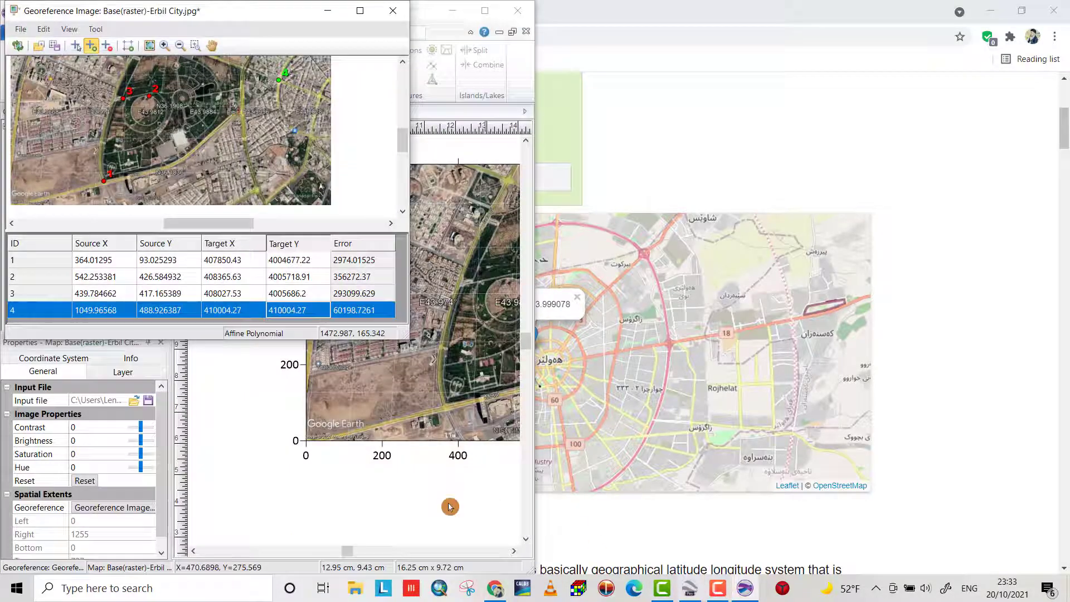
Set point 4's Target X to 410008.96 and copy the UTM northing 4005892.61
double_click(221, 314)
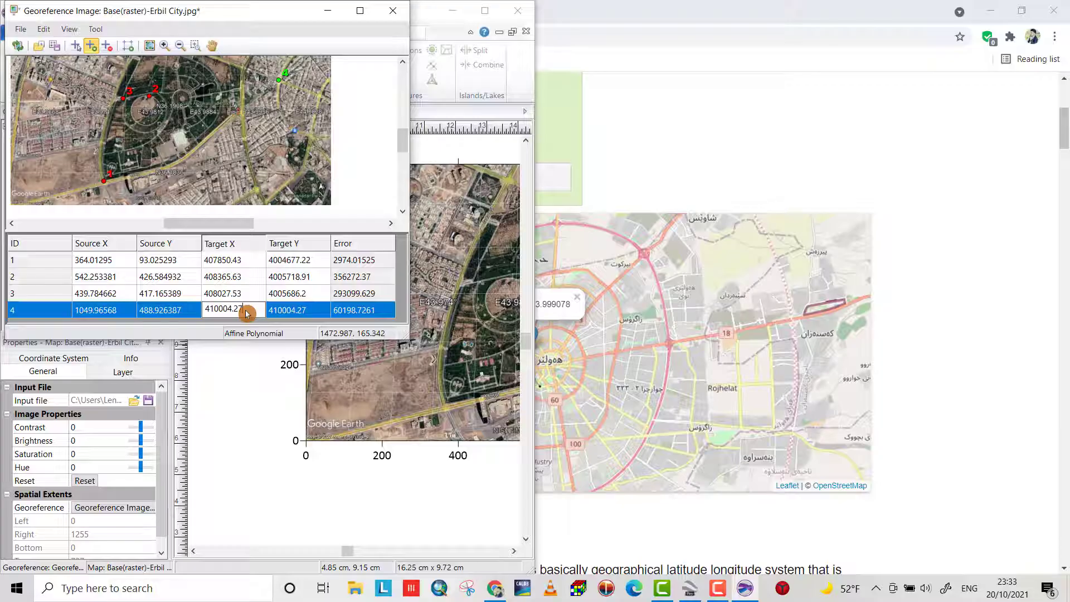
key(ctrl+v)
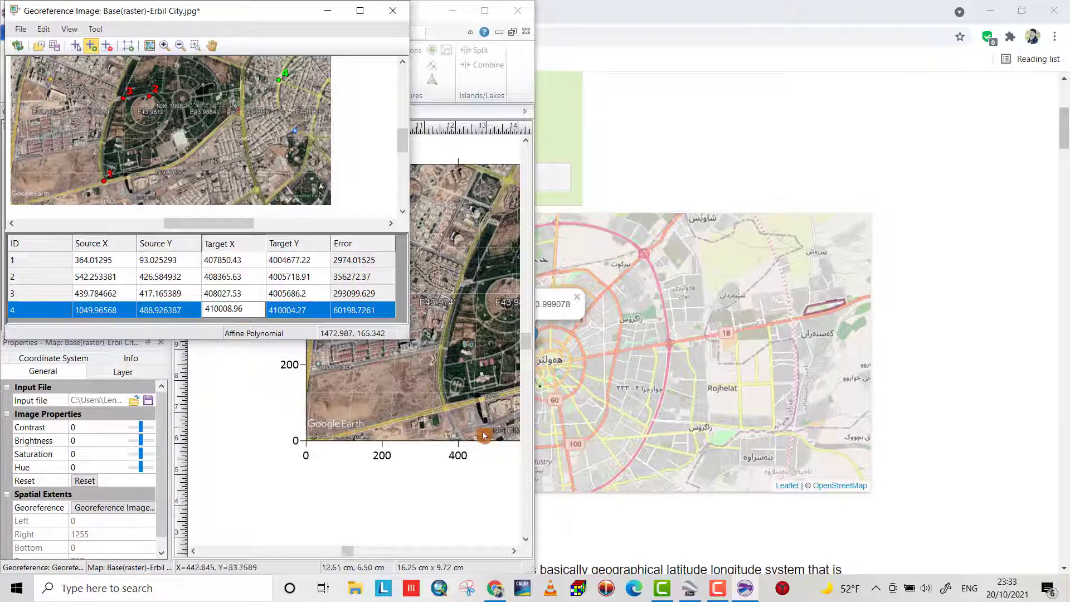
click(692, 590)
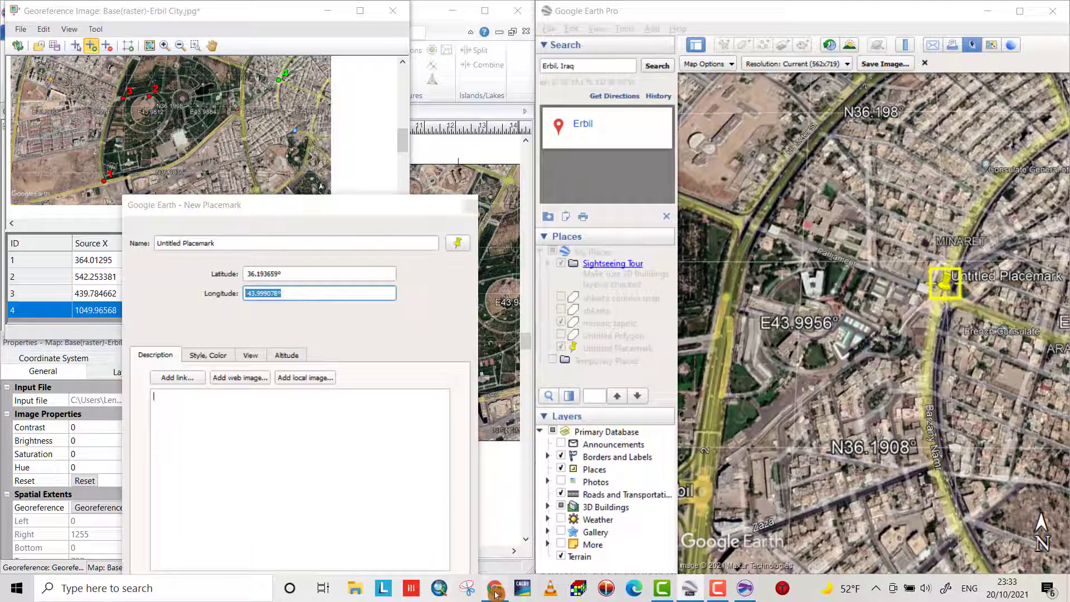
click(495, 588)
drag(404, 181, 322, 180)
key(ctrl+c)
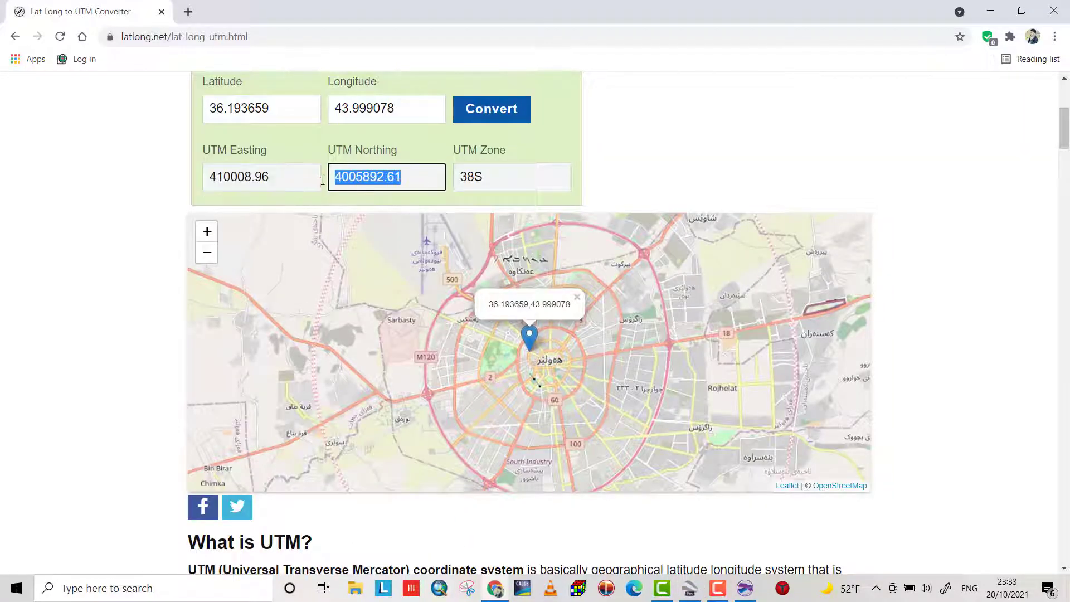
click(746, 588)
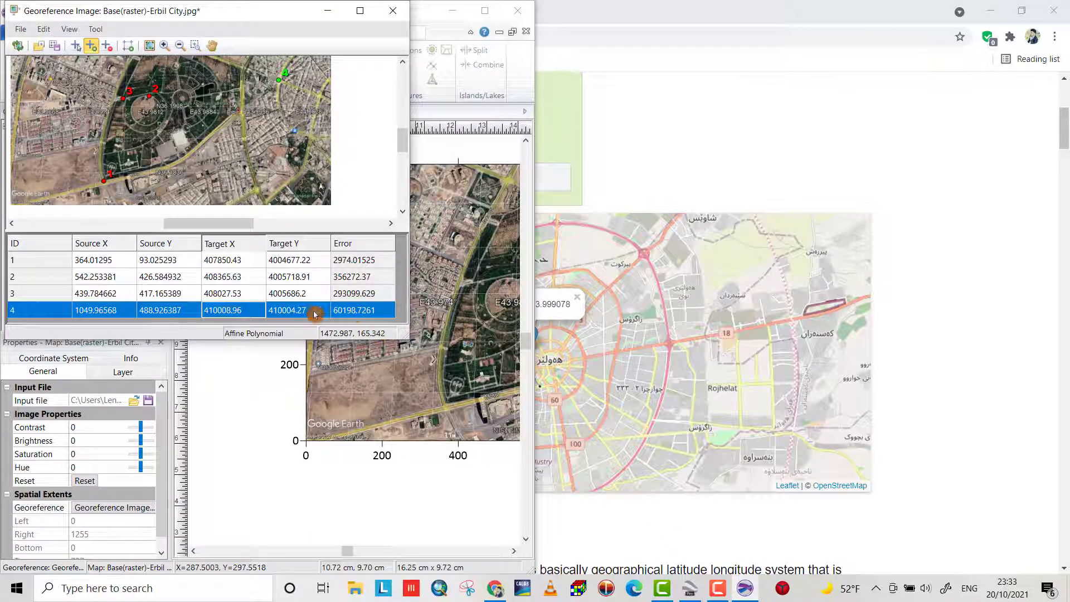
Set point 4's Target Y to 4005892.61, dropping all point errors below 5
double_click(294, 314)
click(294, 314)
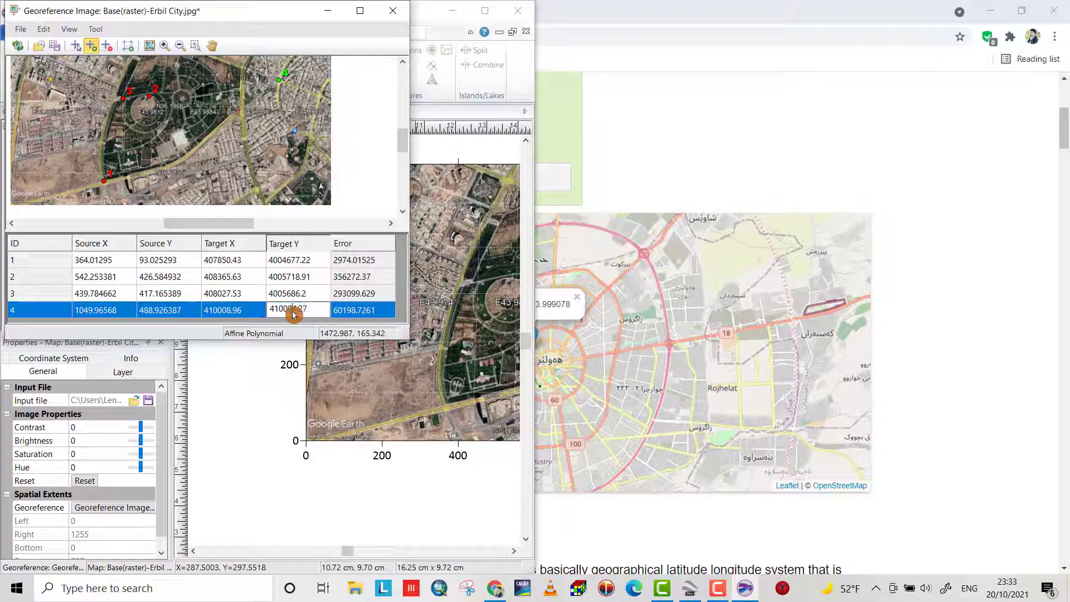
key(ctrl+v)
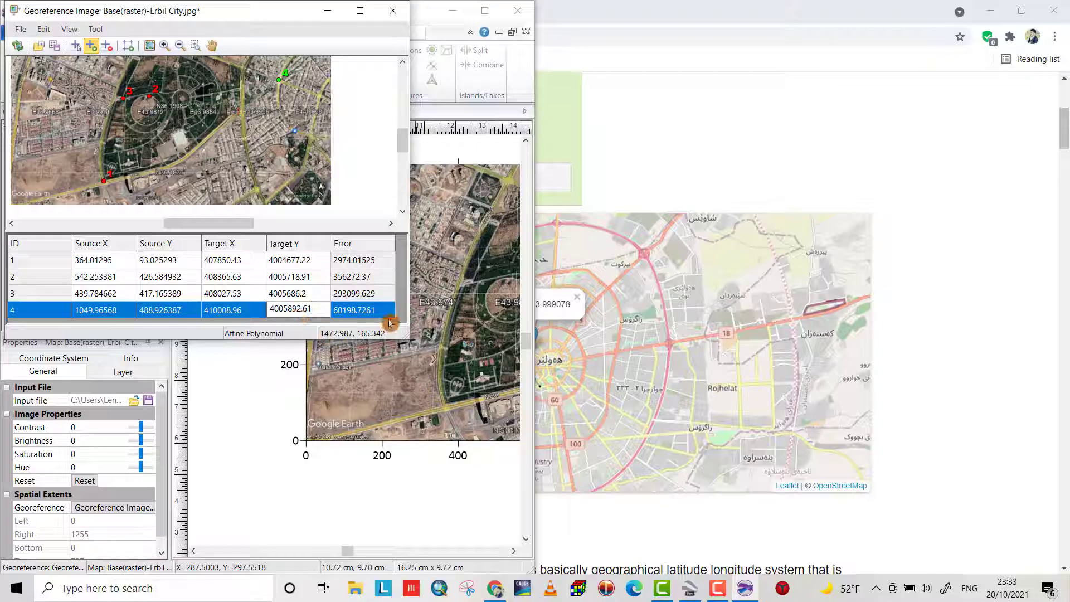
key(Return)
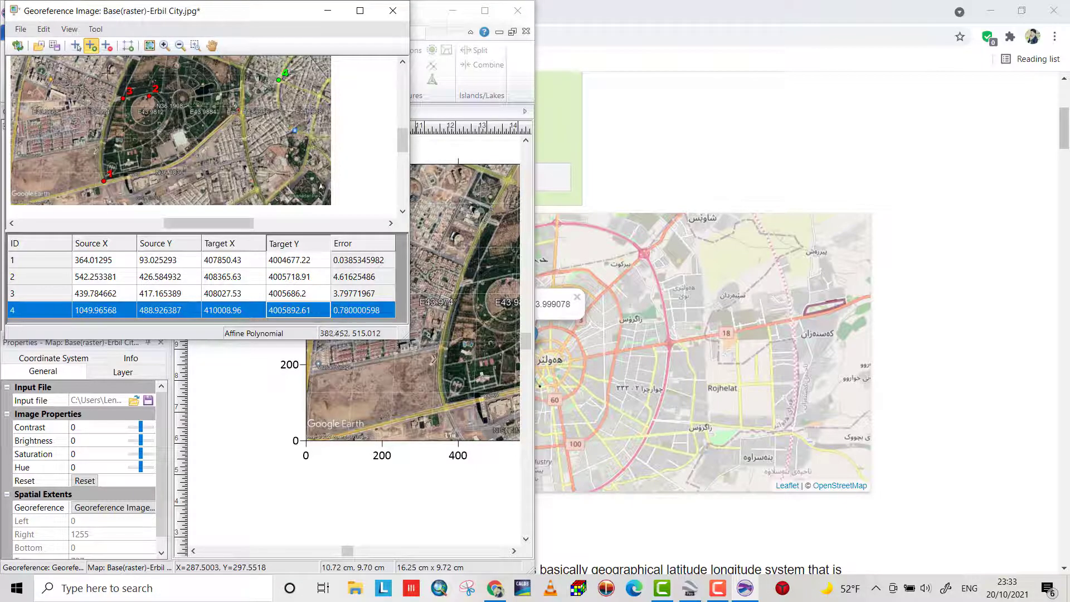
Send the georeferenced Erbil image to the map, adjusting limits to about 407000–410500 easting, 4004500–4006500 northing
click(19, 50)
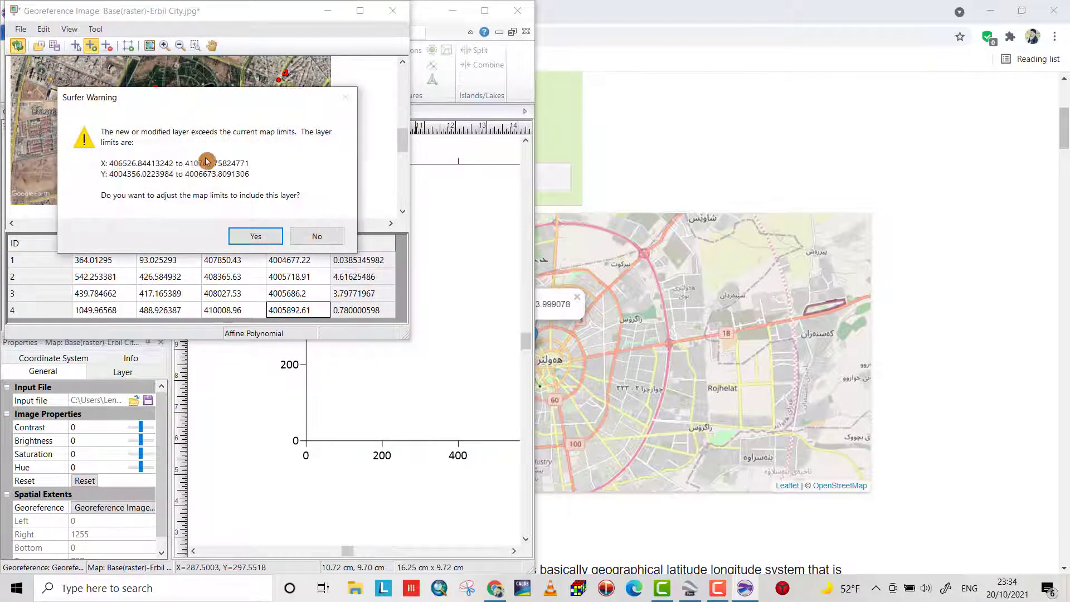
click(248, 234)
click(307, 221)
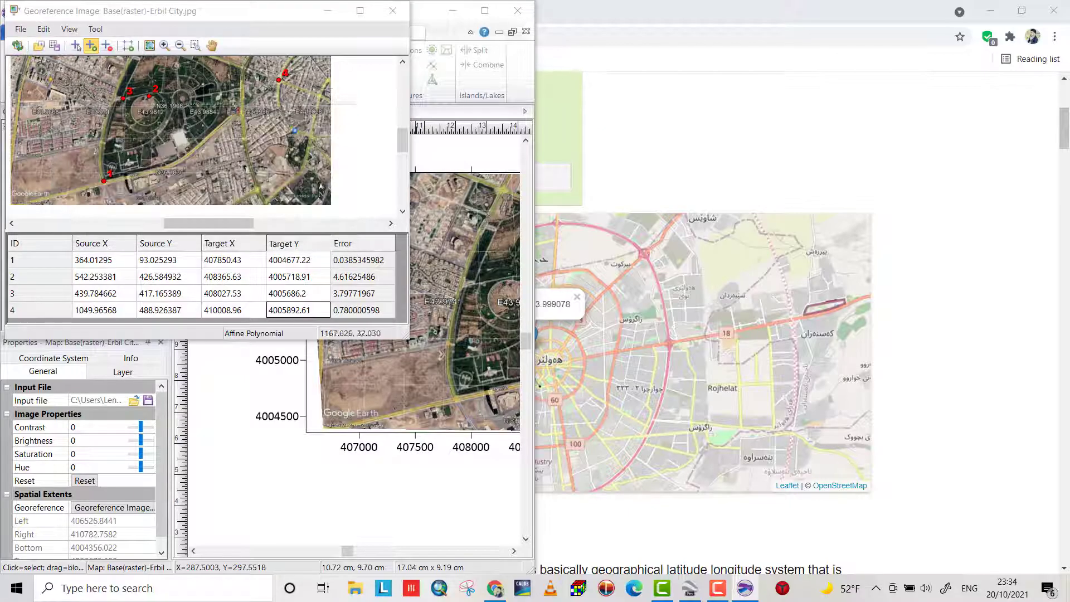
click(390, 14)
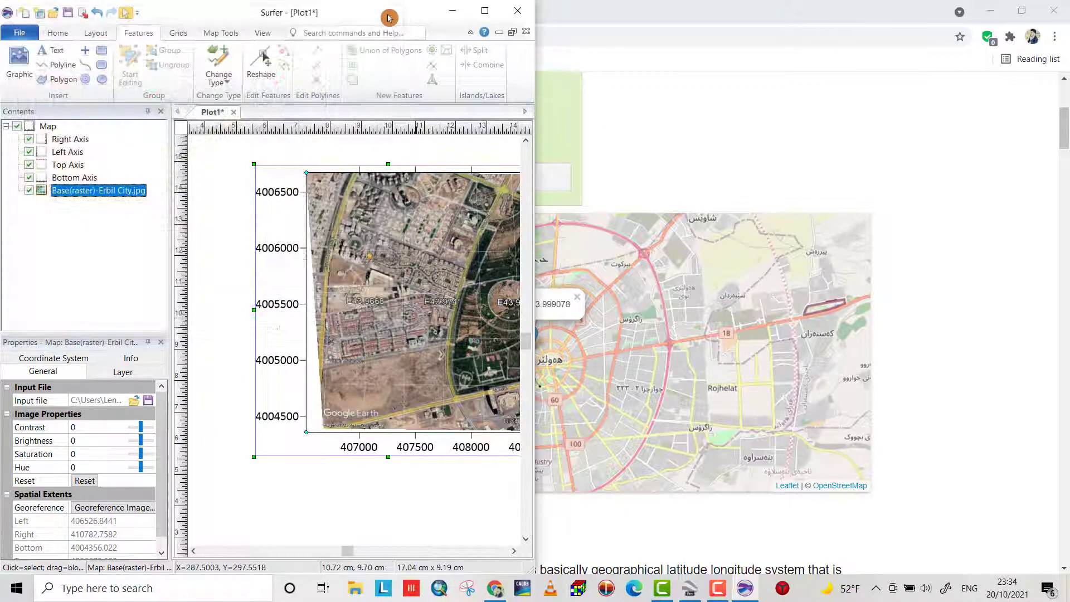
click(482, 12)
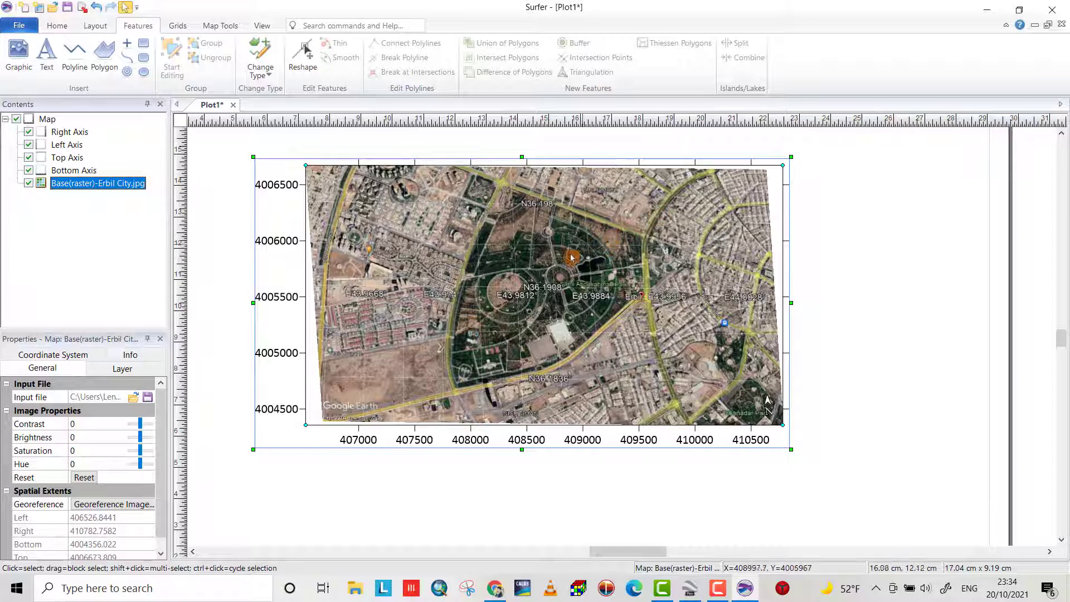
scroll(528, 307, up, 1)
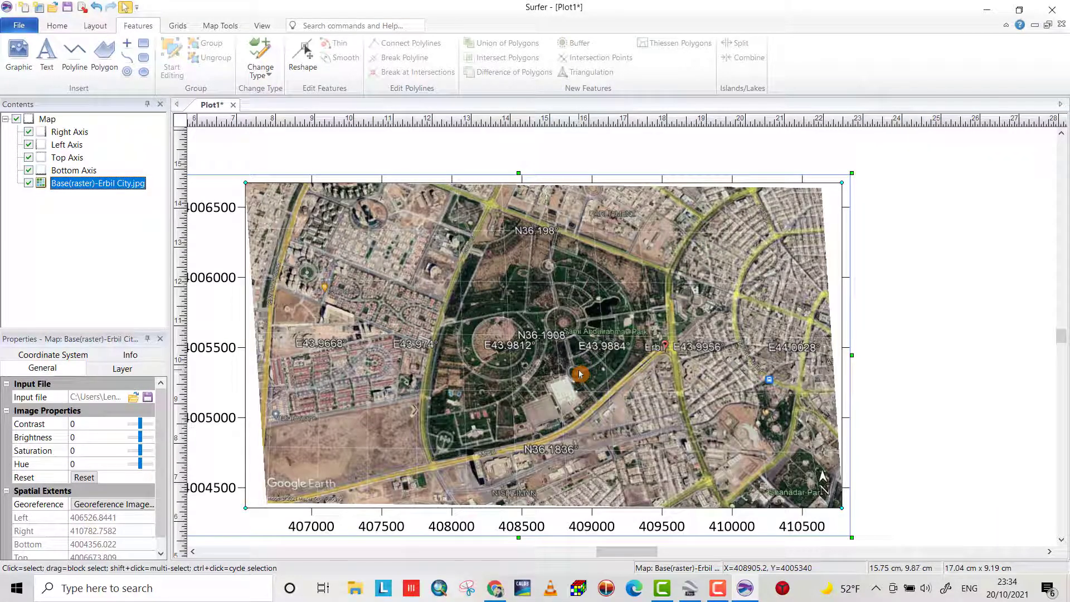